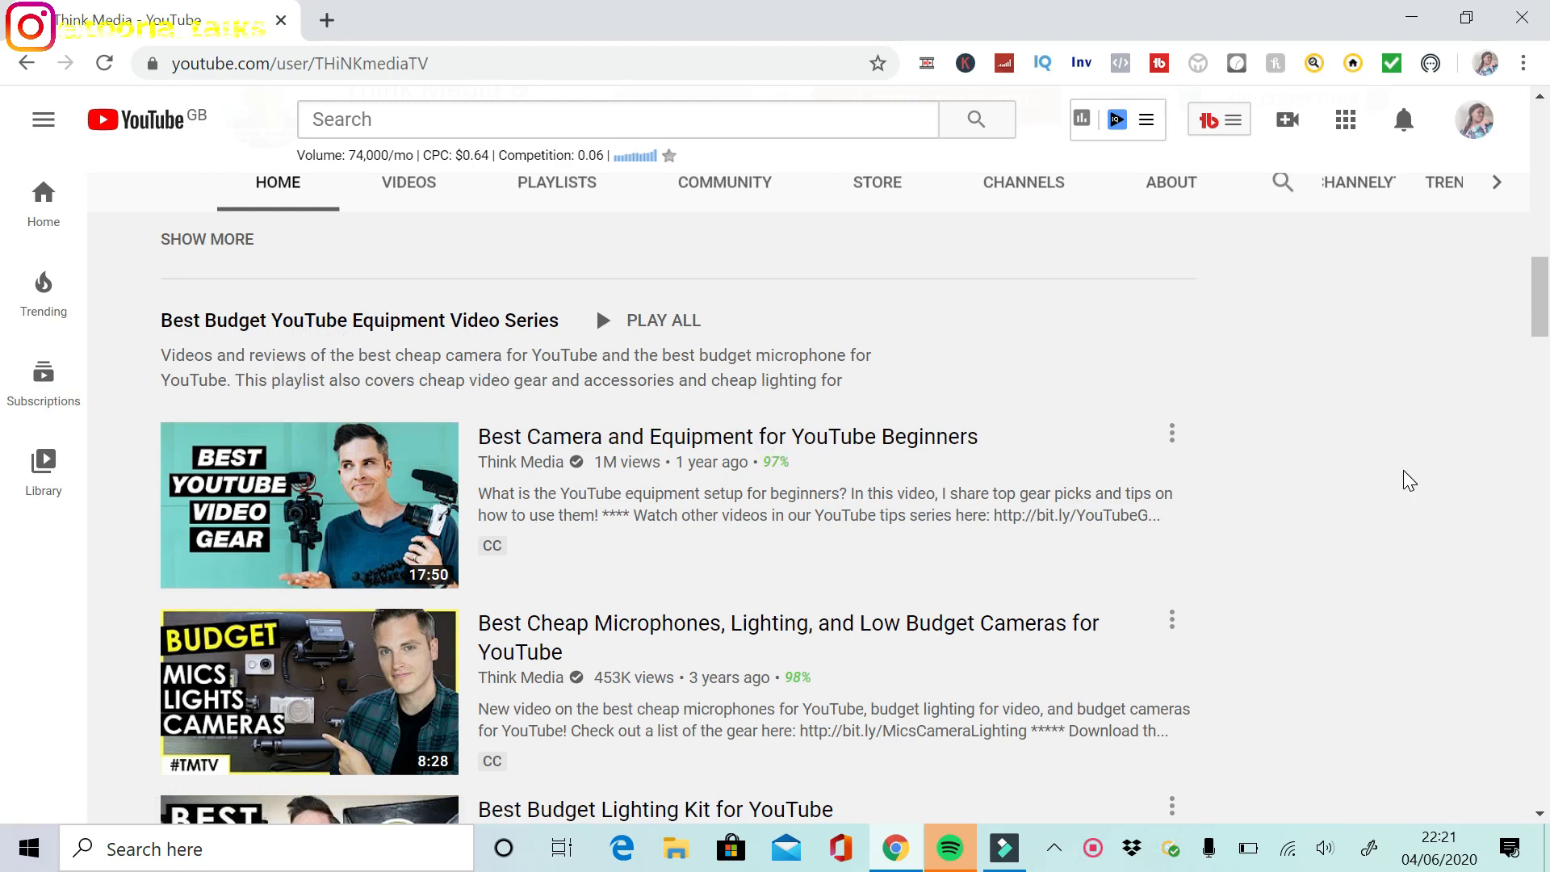
# Open the playlists section of YouTube Studio from the account menu
pyautogui.scroll(-10, 1542, 820)
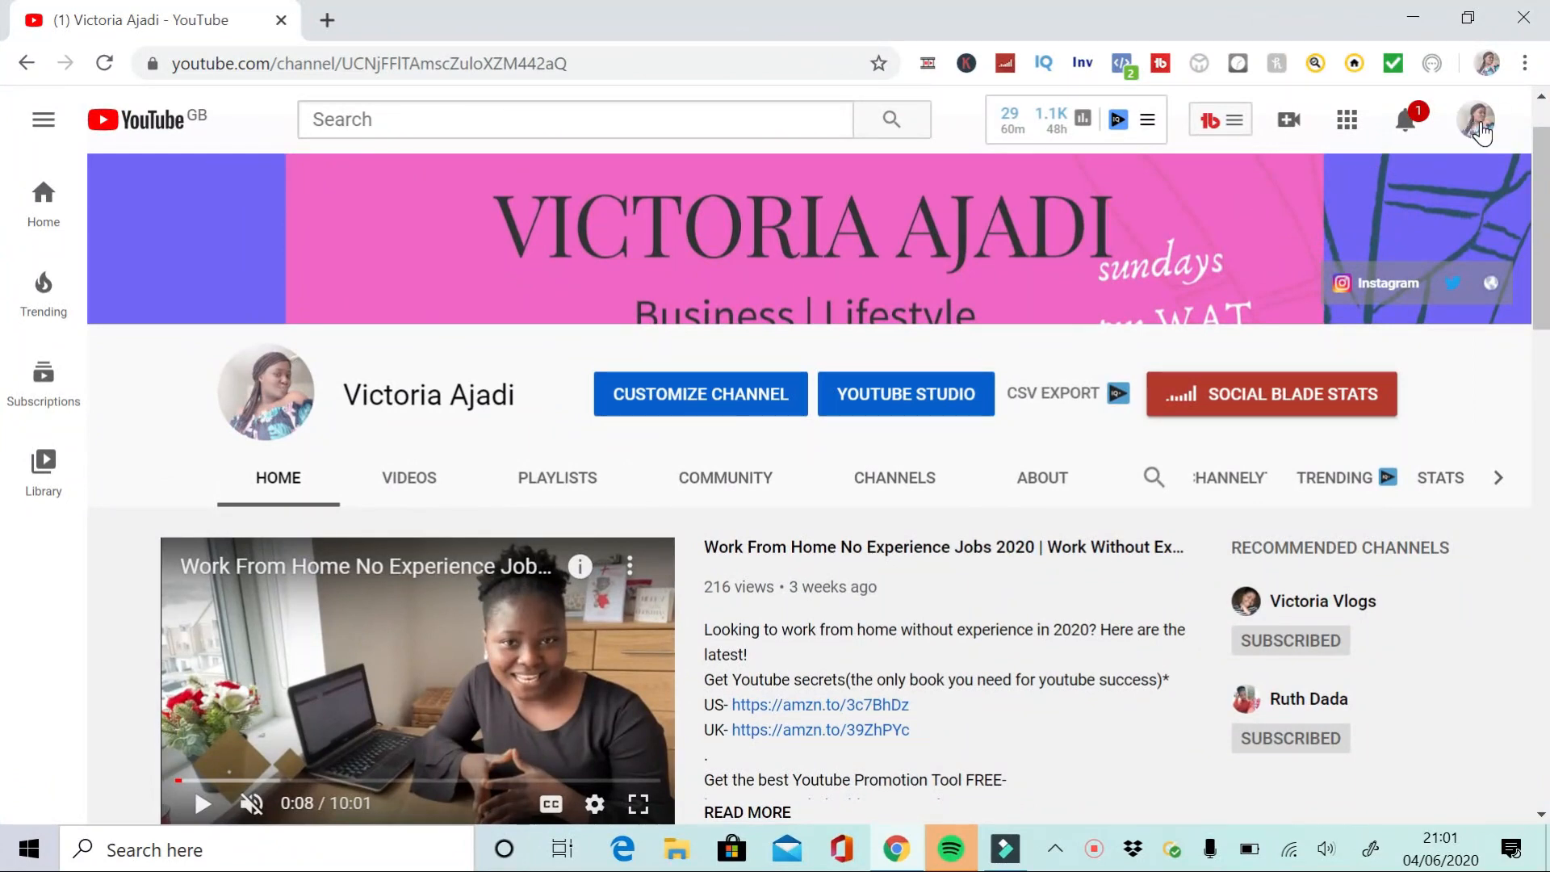
pyautogui.click(1478, 125)
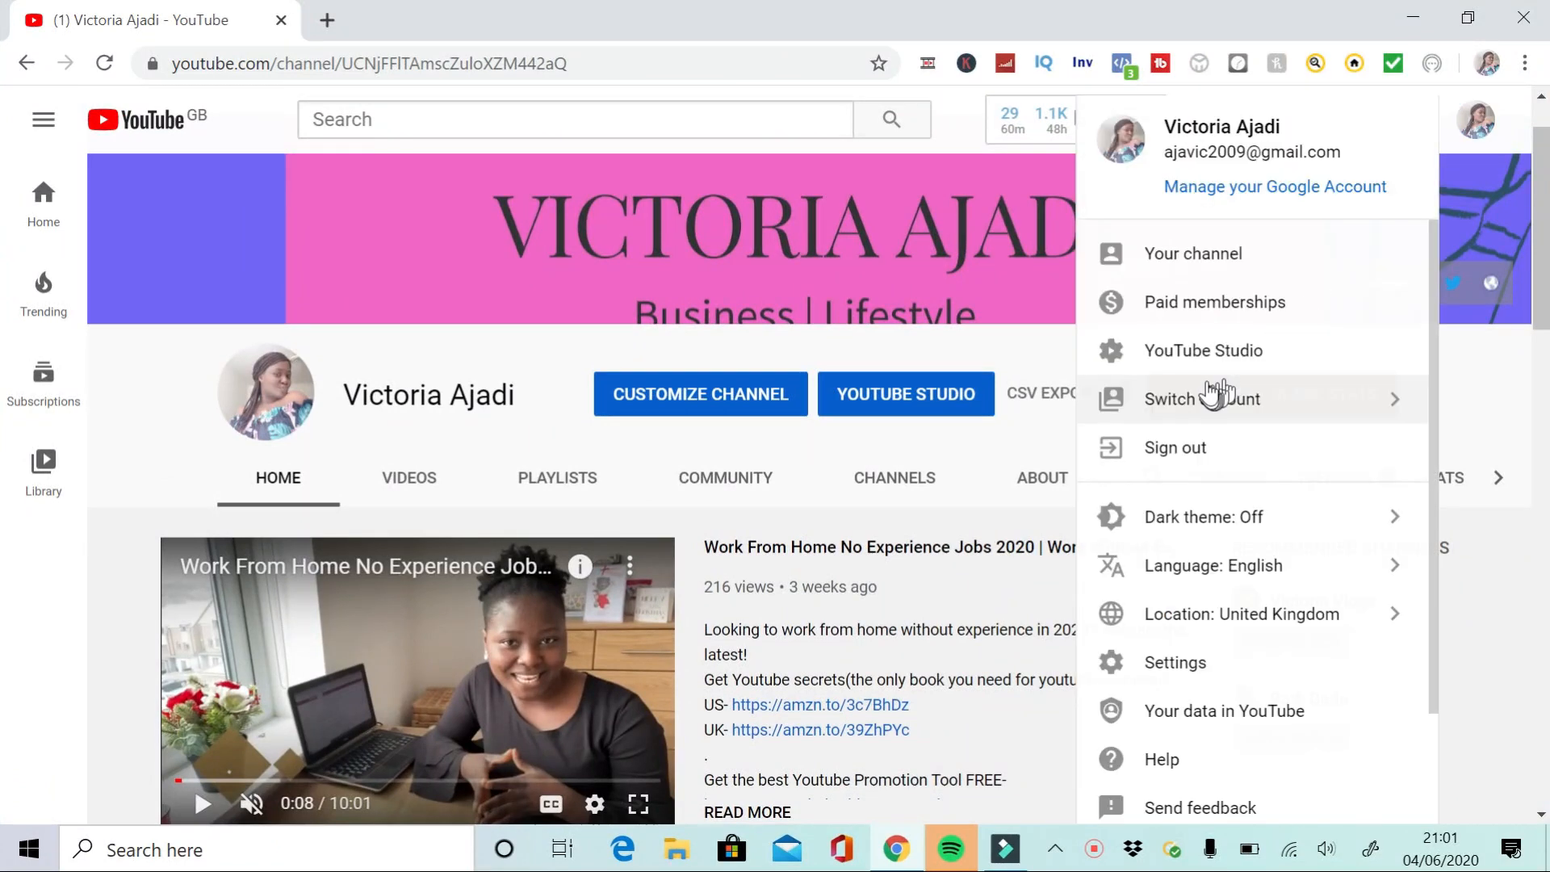
pyautogui.click(1207, 352)
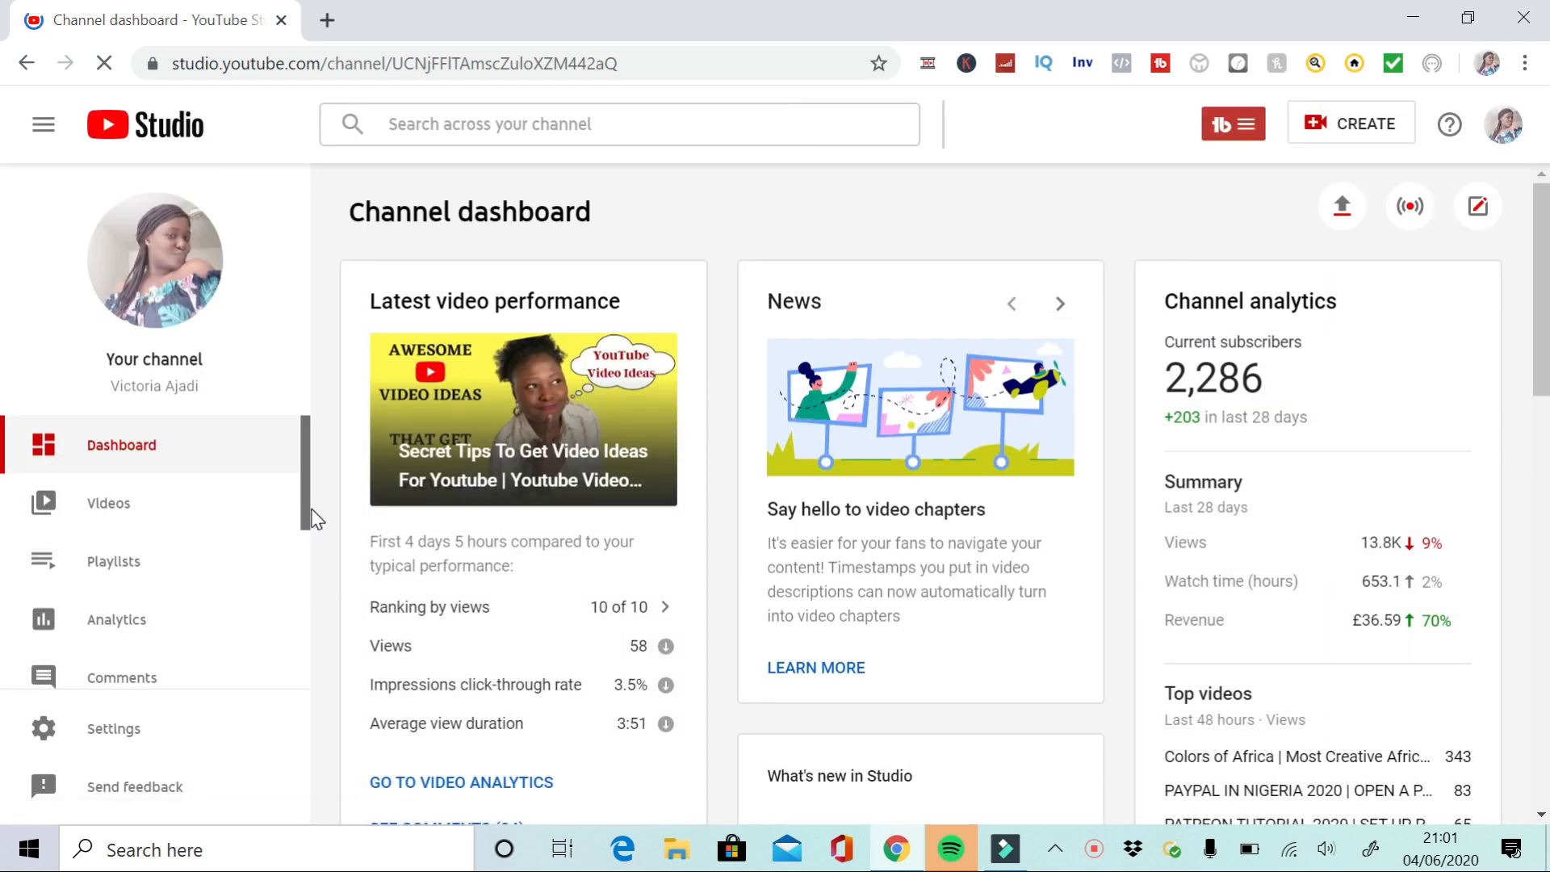
pyautogui.click(95, 564)
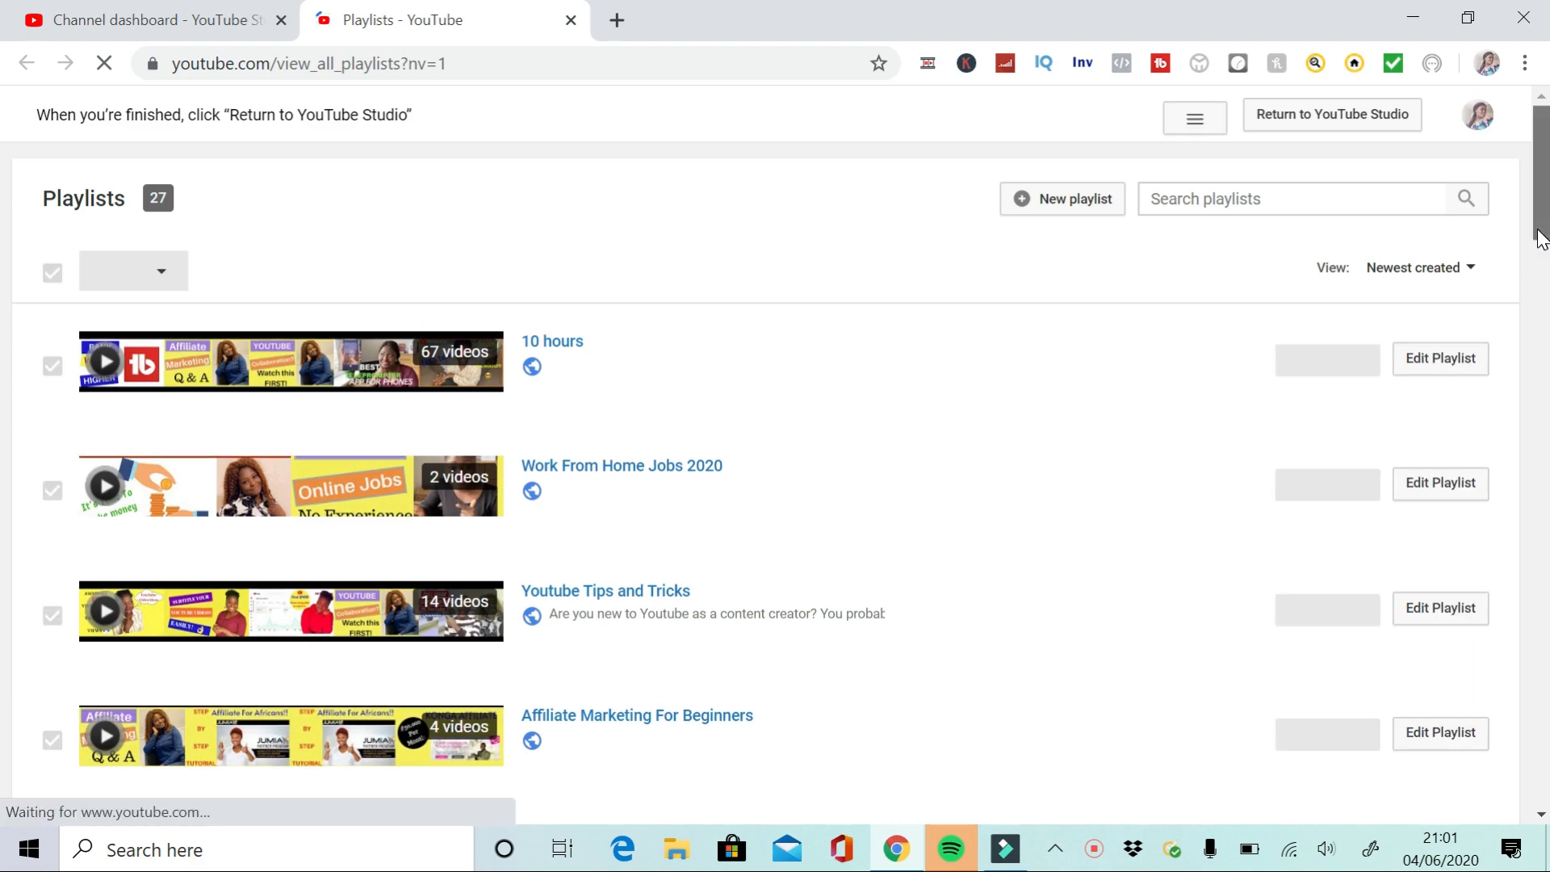
pyautogui.moveTo(1542, 238); pyautogui.dragTo(4, 164)
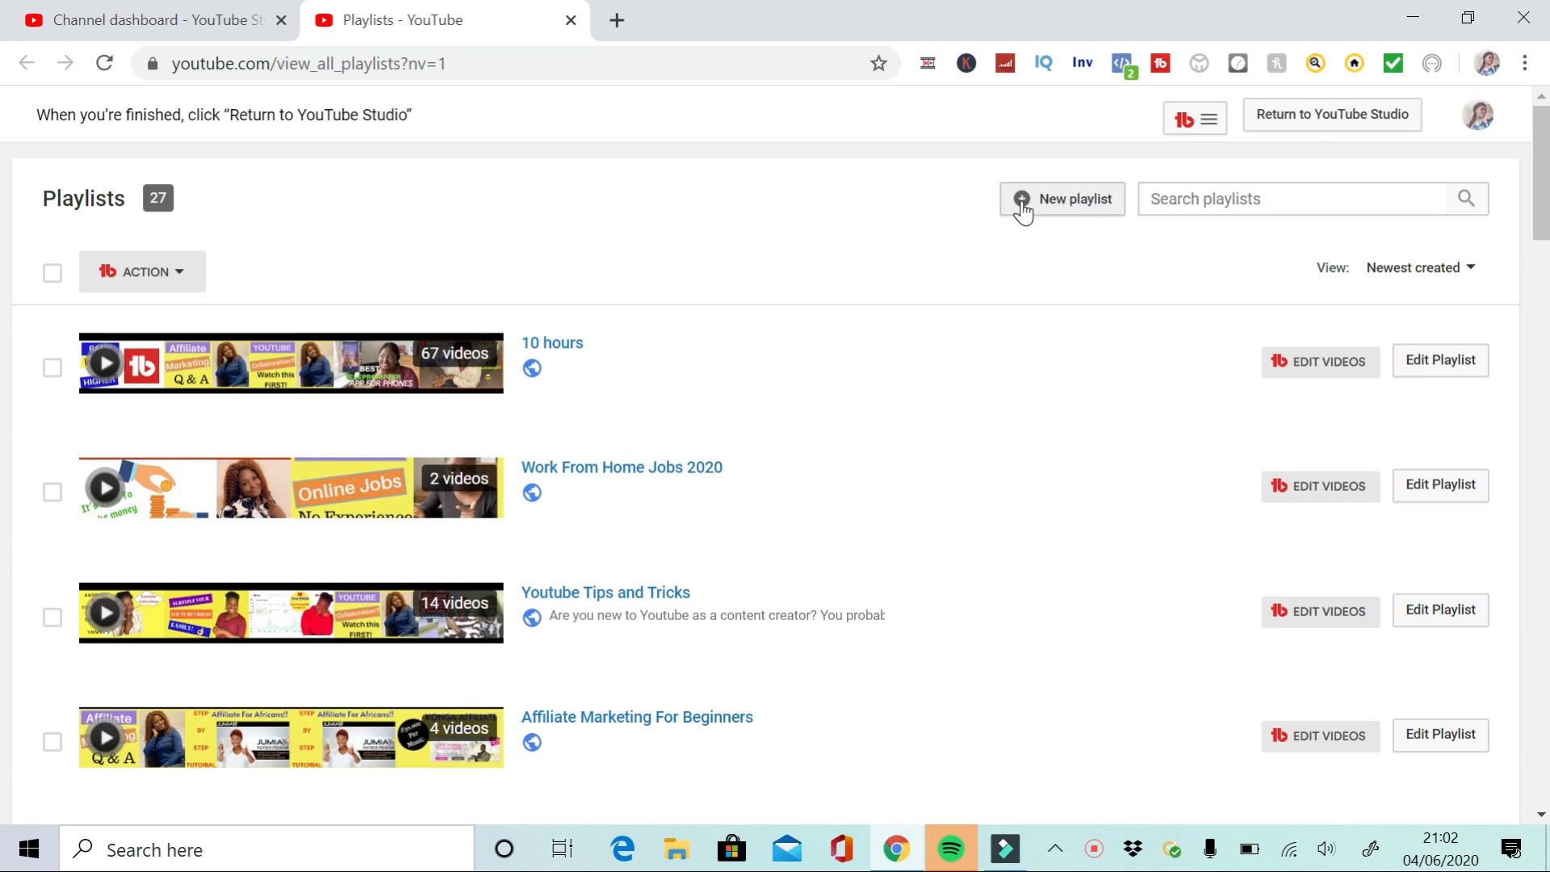
# Create a new public playlist titled MAKE MONEY ONLINE NEW
pyautogui.click(1022, 204)
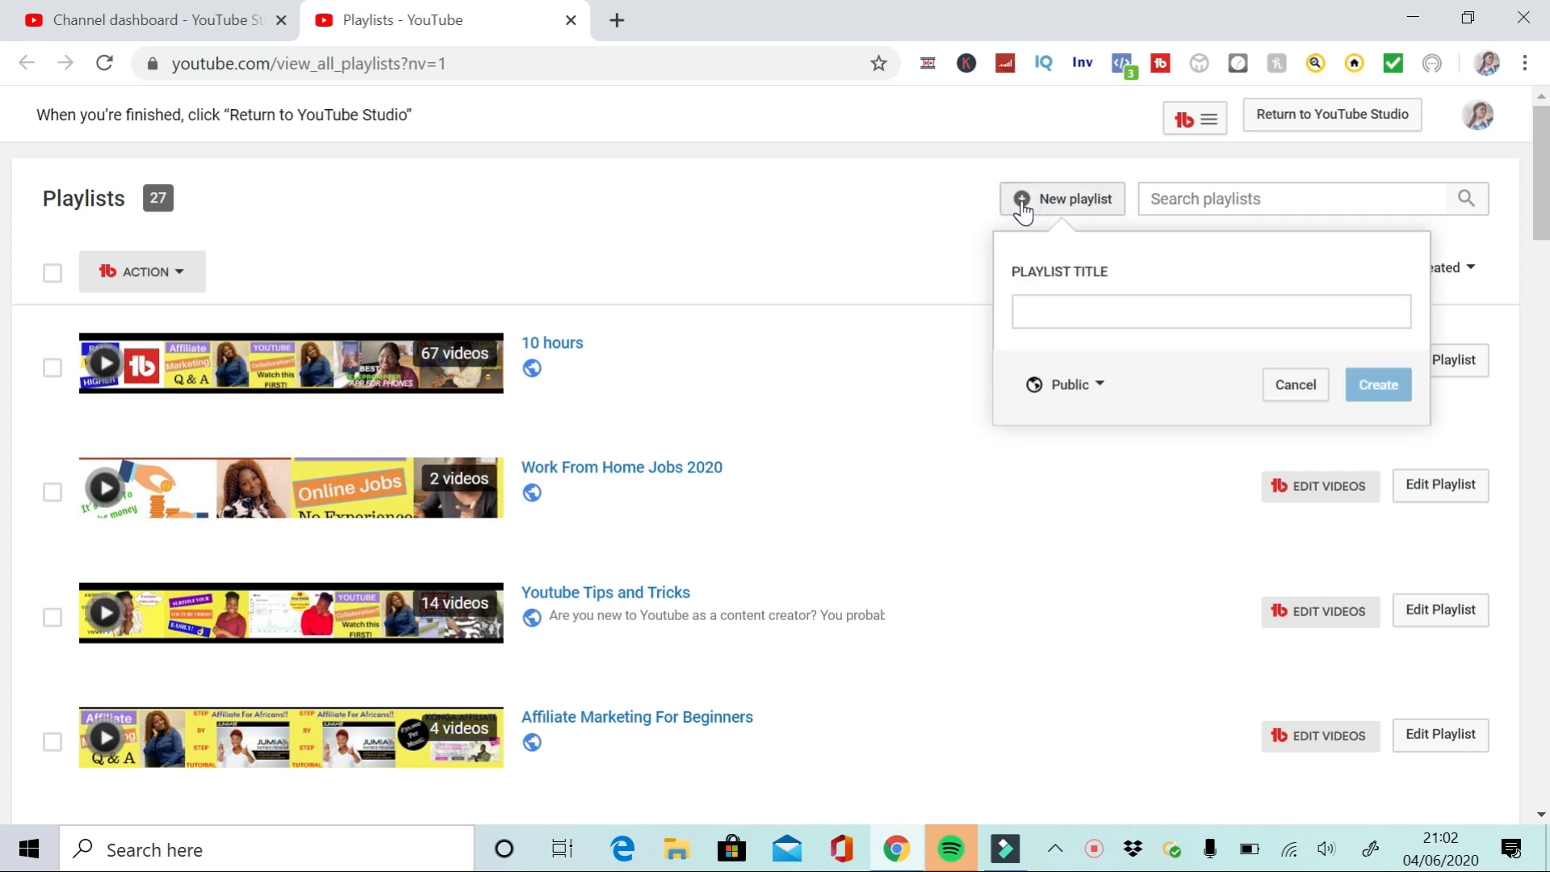
pyautogui.click(1036, 313)
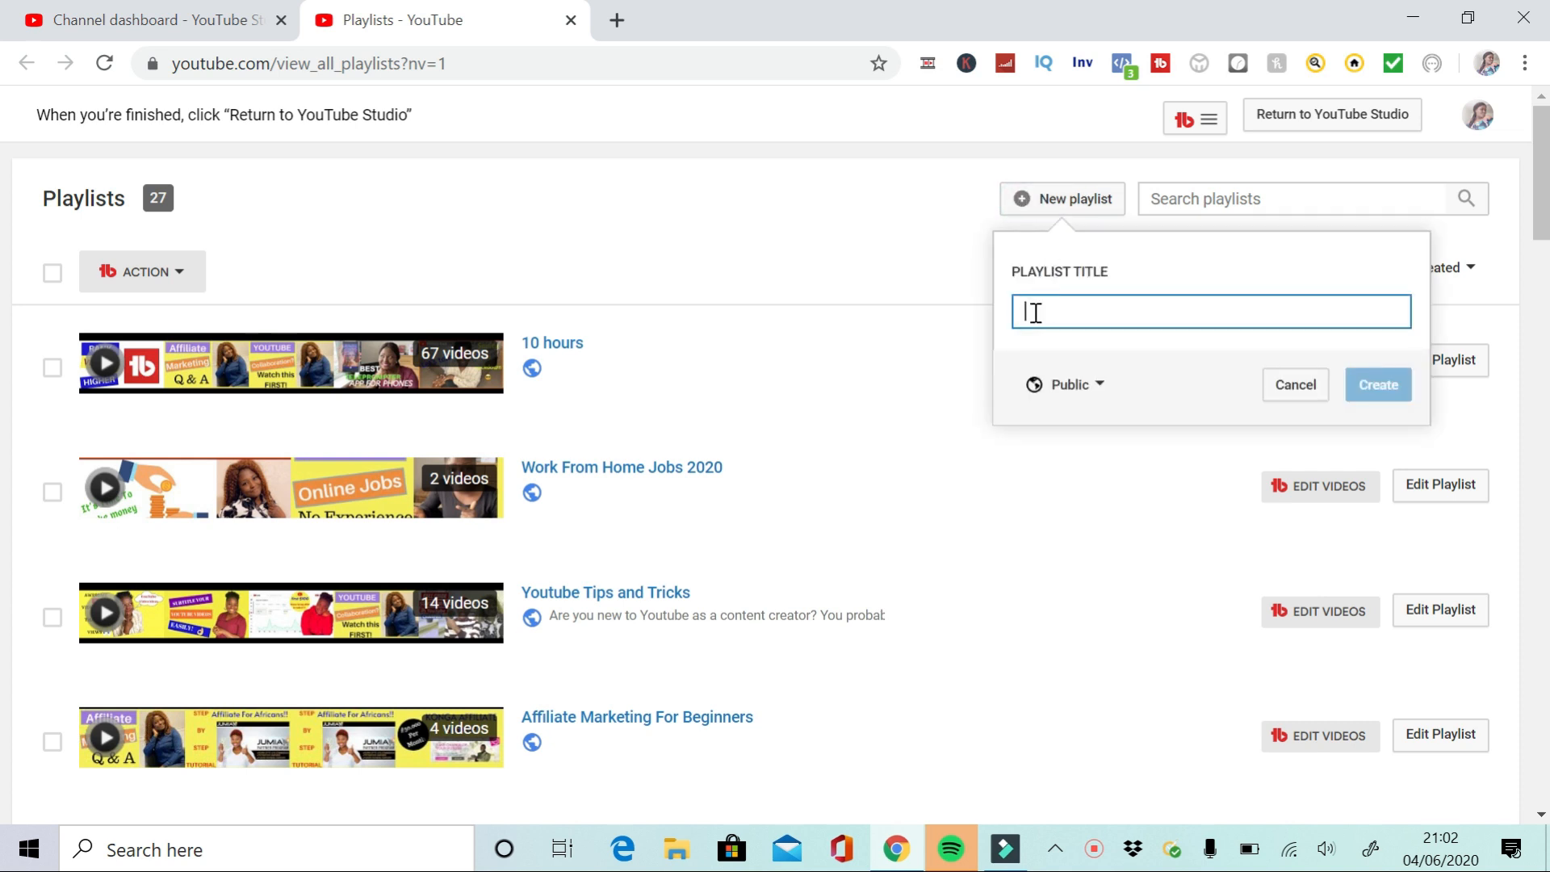
pyautogui.press('capslock')
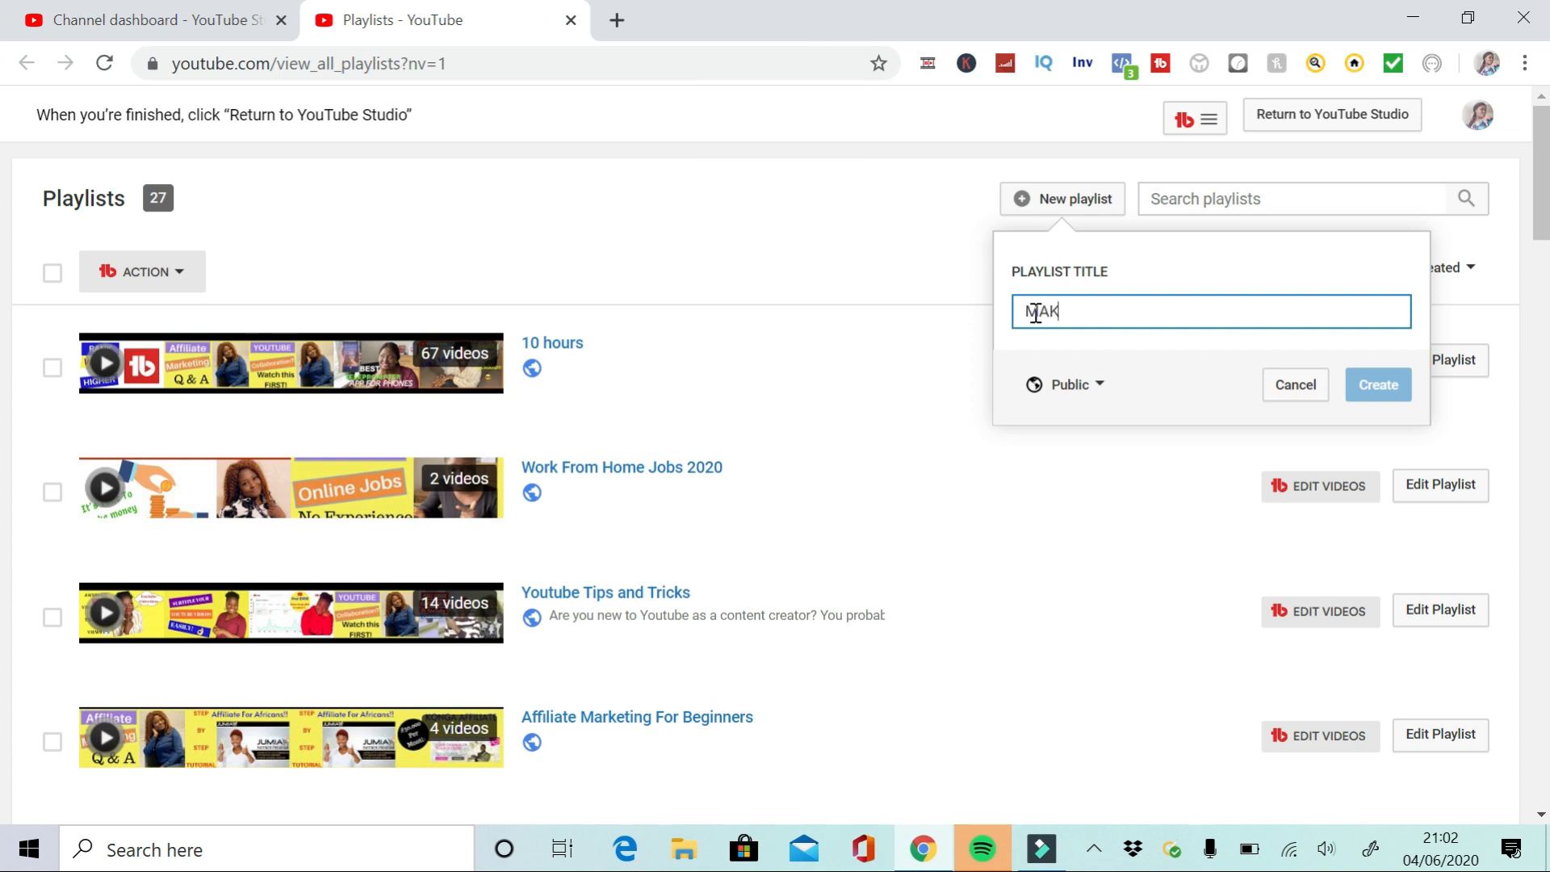
pyautogui.write('Y ONLINE NEW')
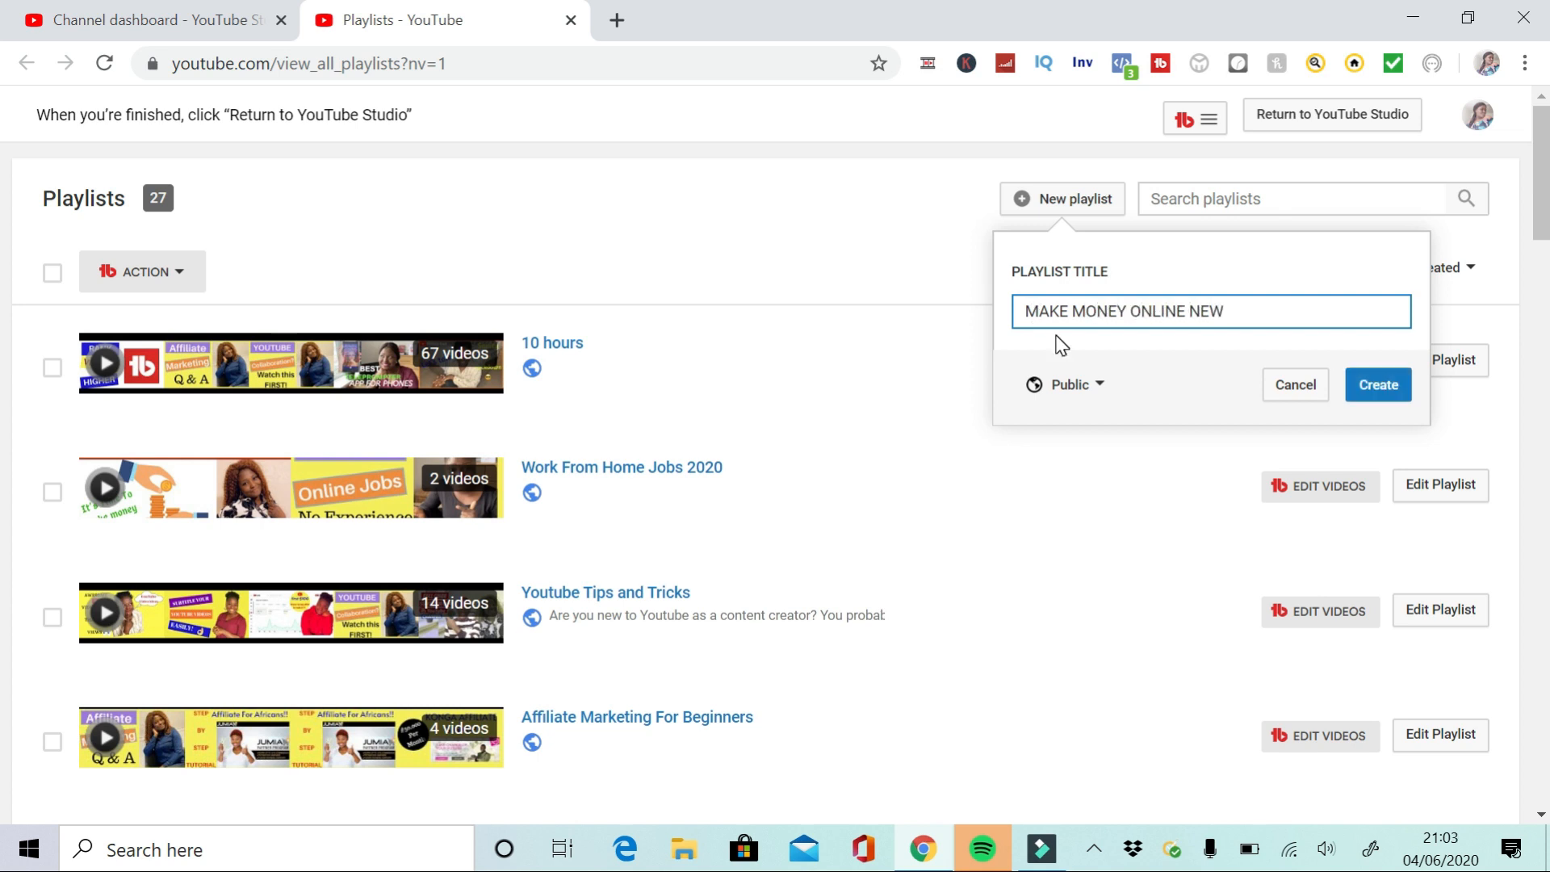
pyautogui.click(1376, 386)
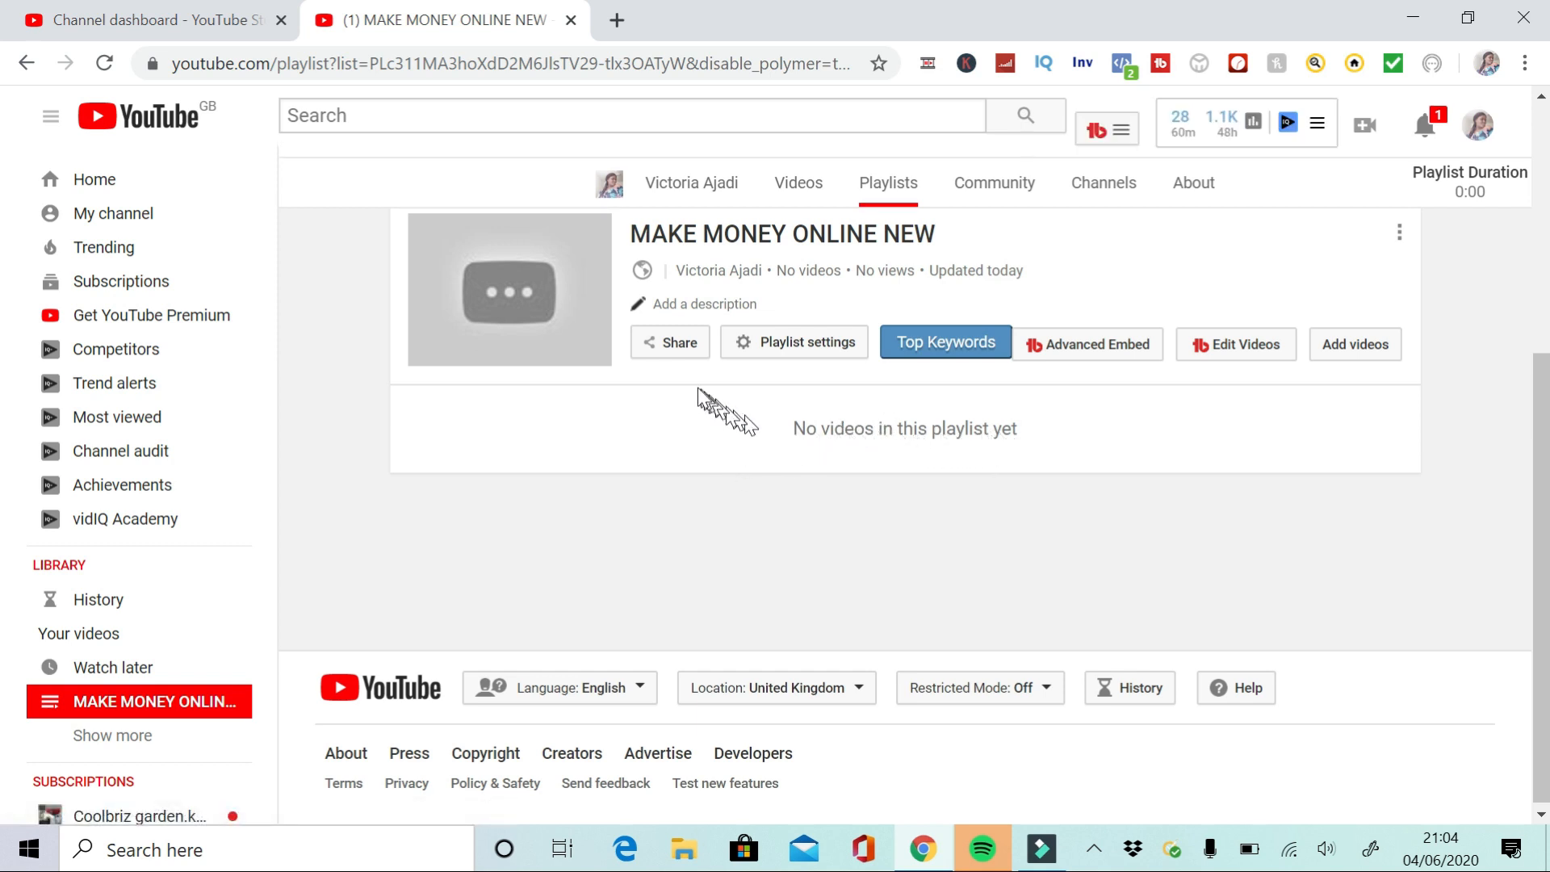
# Open the playlist settings and review the privacy and ordering options
pyautogui.click(794, 355)
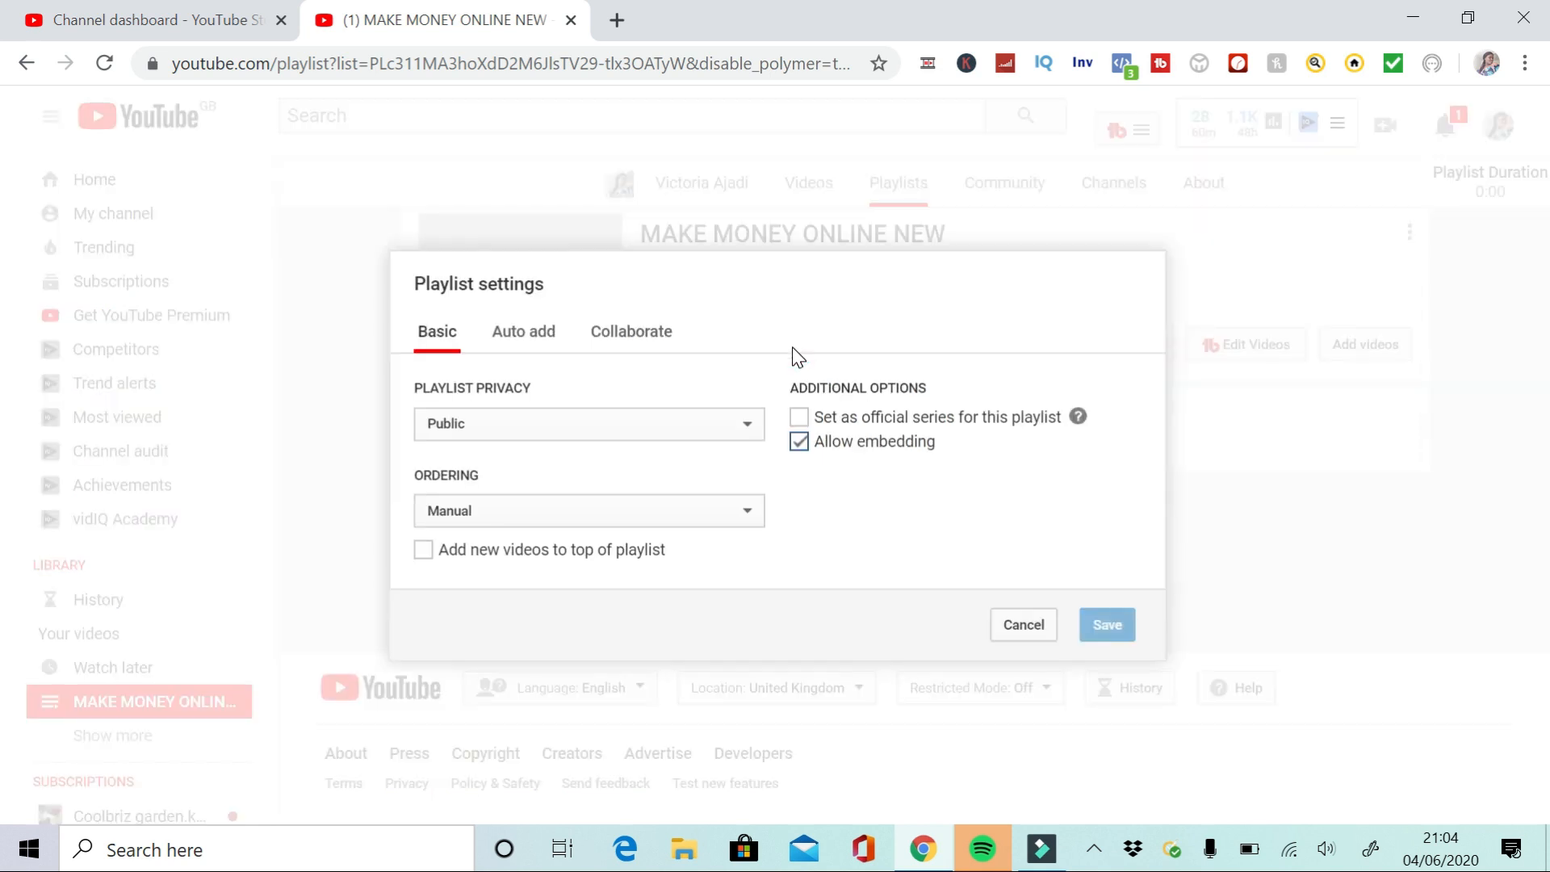
pyautogui.click(463, 423)
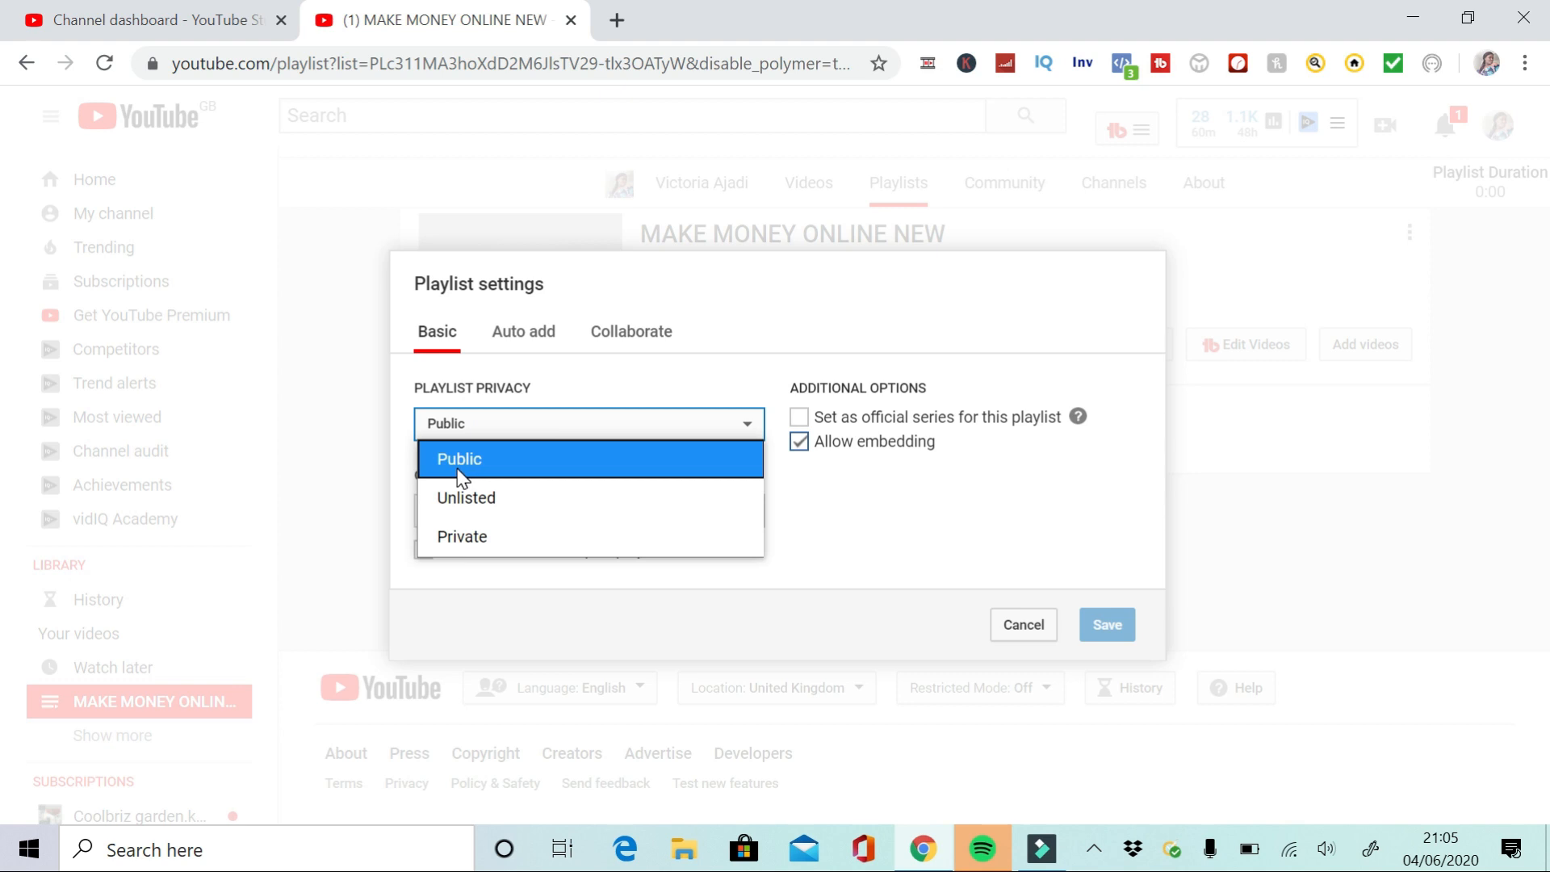
pyautogui.click(553, 425)
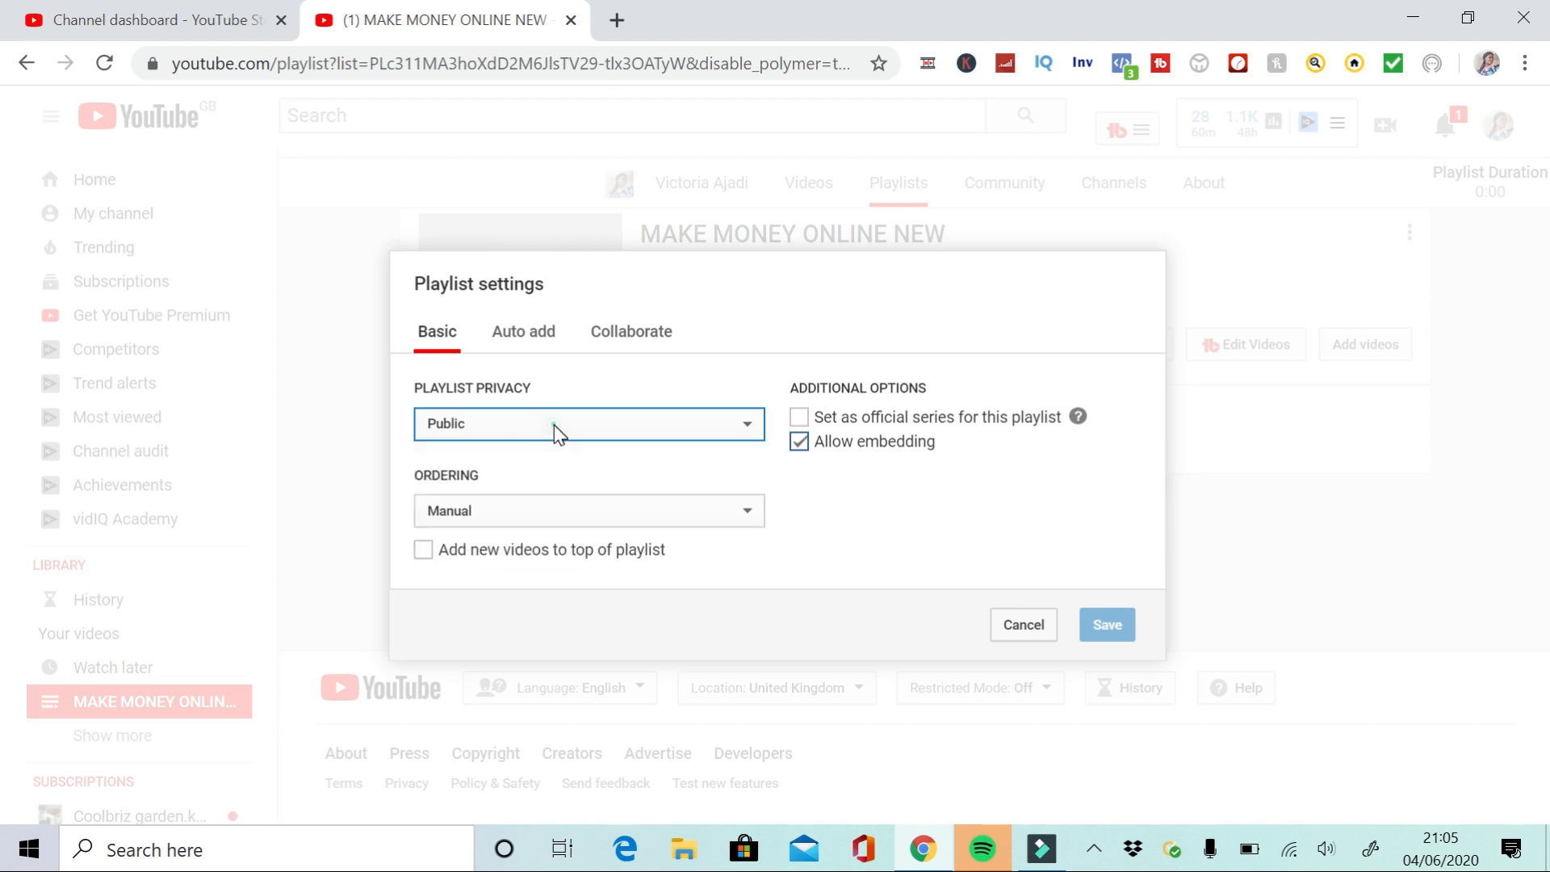
pyautogui.click(579, 510)
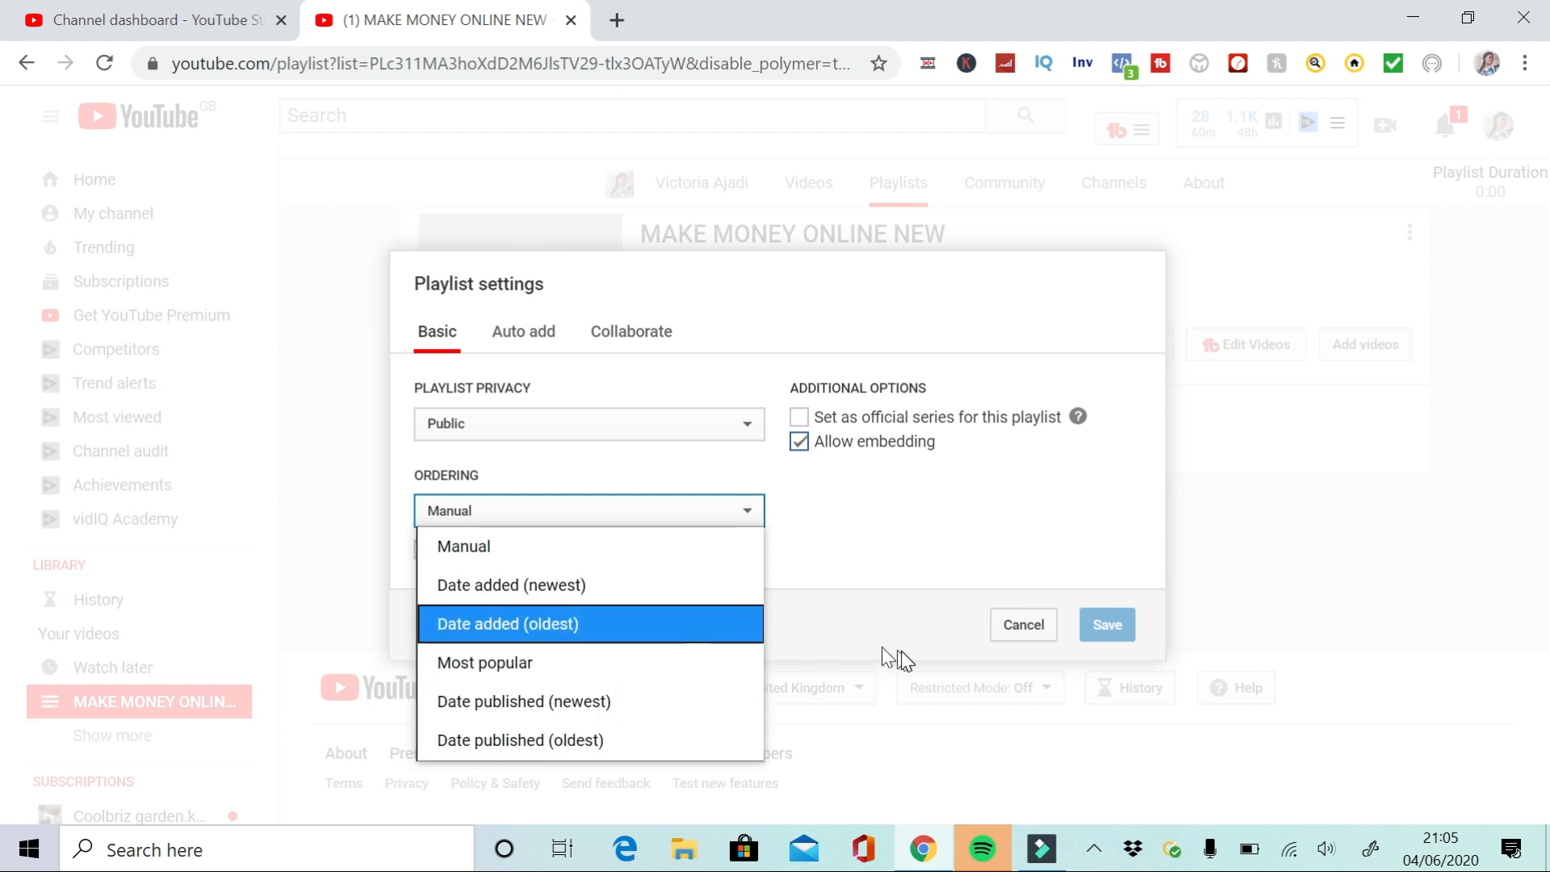
pyautogui.click(925, 535)
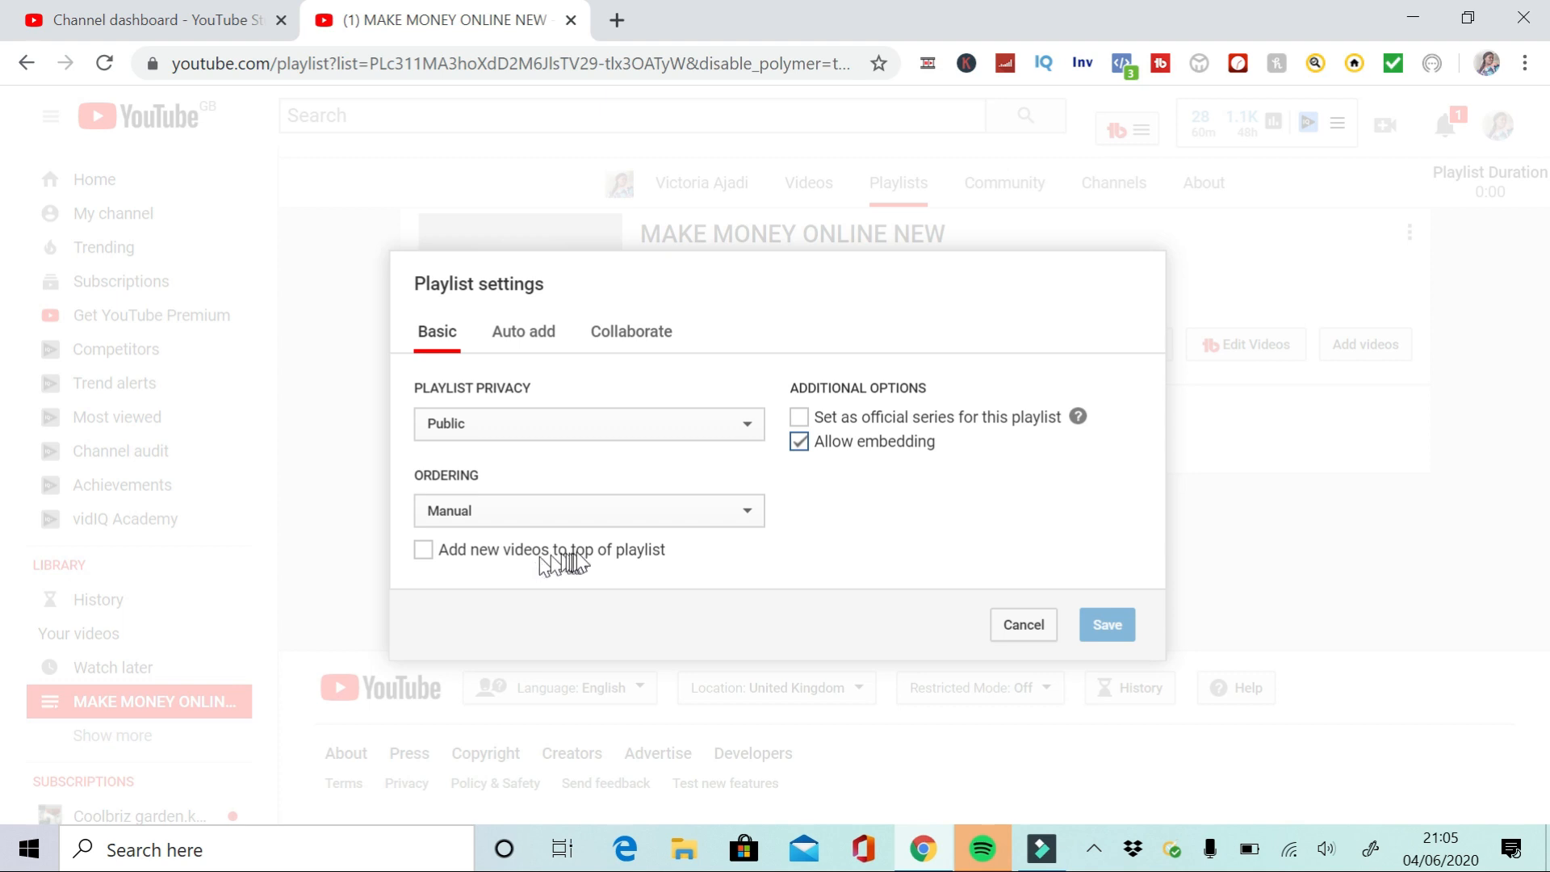
# Enable adding new videos to the top of the playlist and setting it as the official series
pyautogui.click(423, 551)
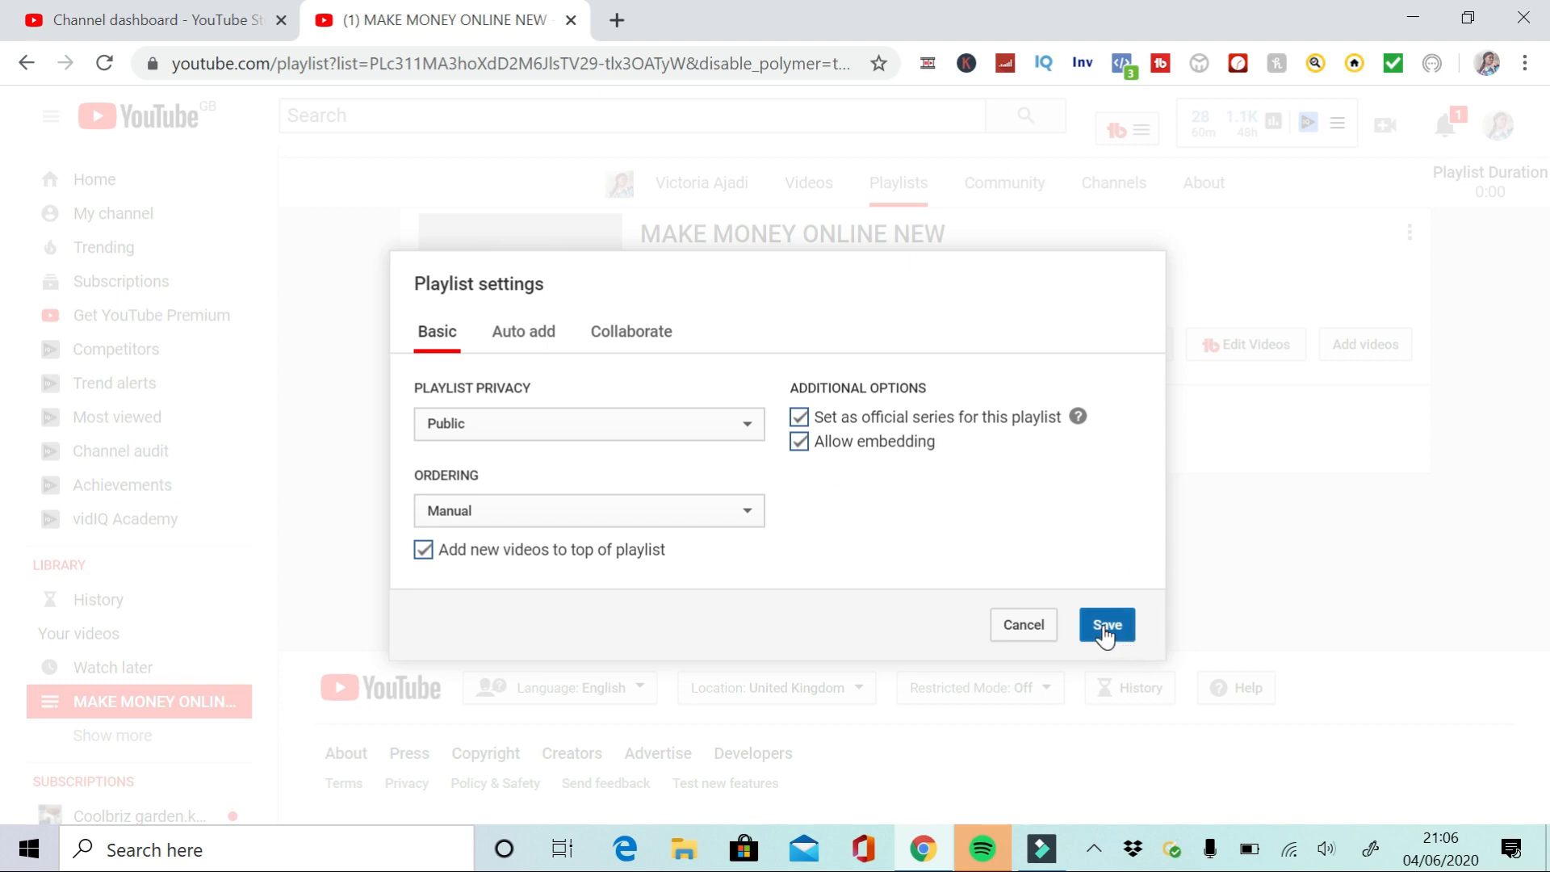
pyautogui.click(802, 451)
pyautogui.click(801, 451)
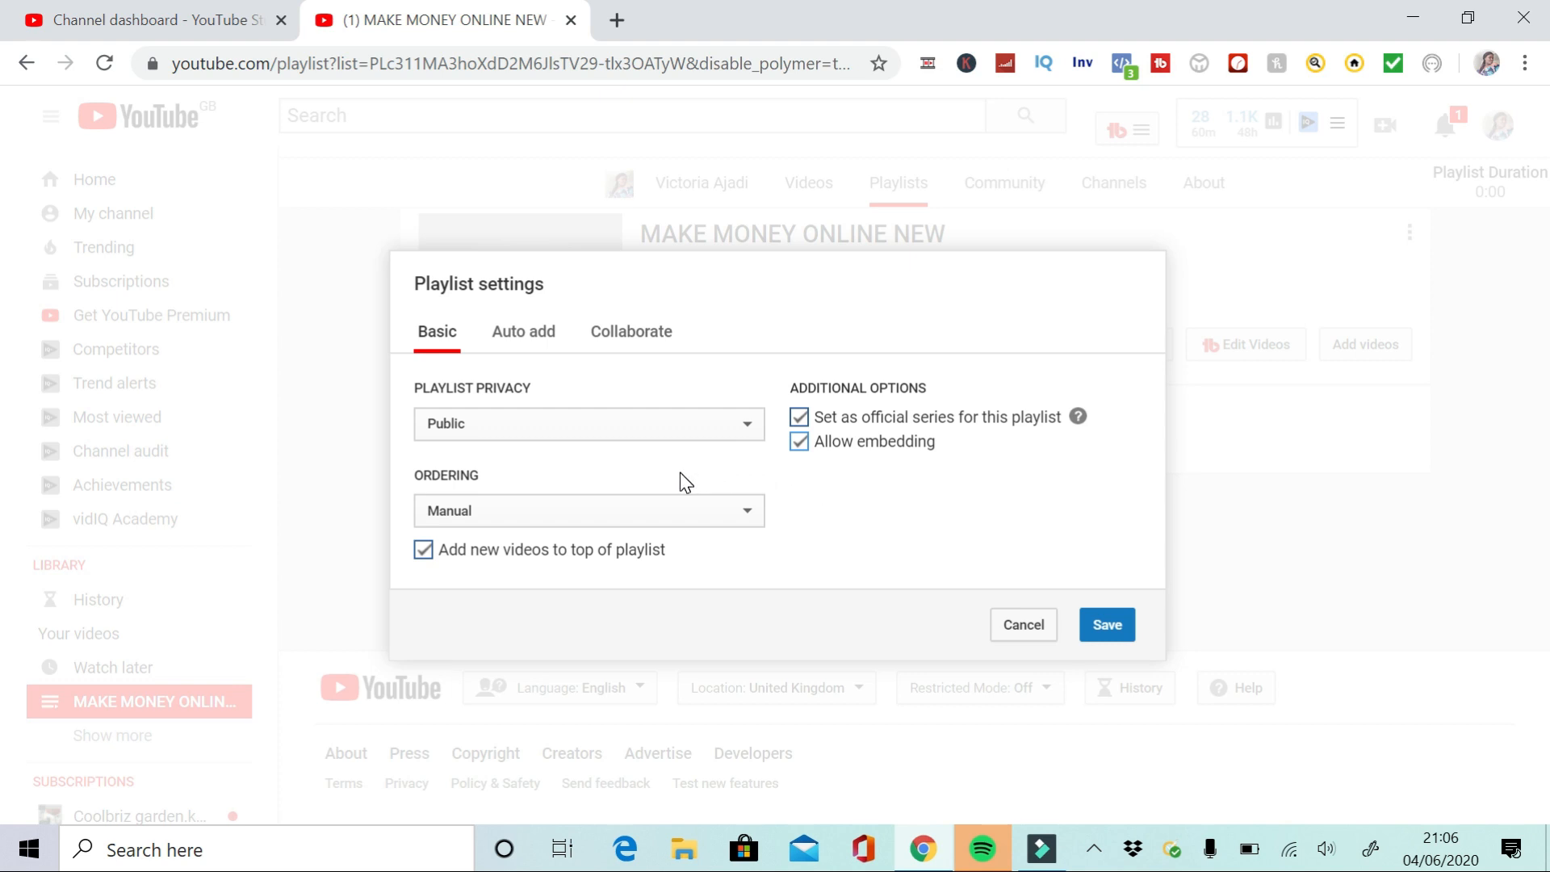
# Add an auto-add rule for videos whose title contains MAKE MONEY and save
pyautogui.click(524, 346)
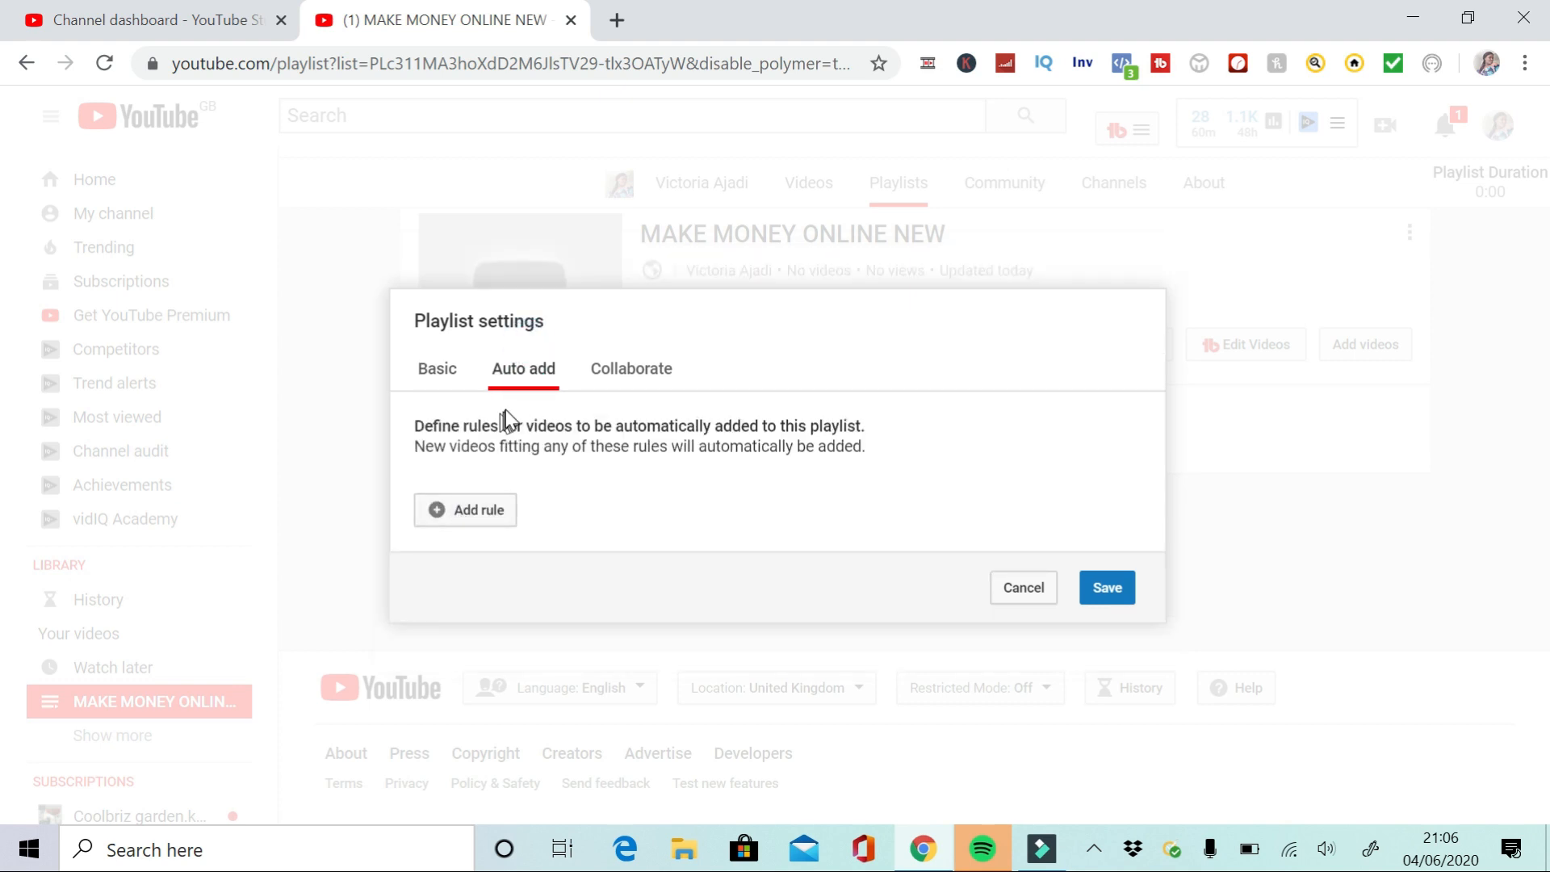
pyautogui.click(437, 512)
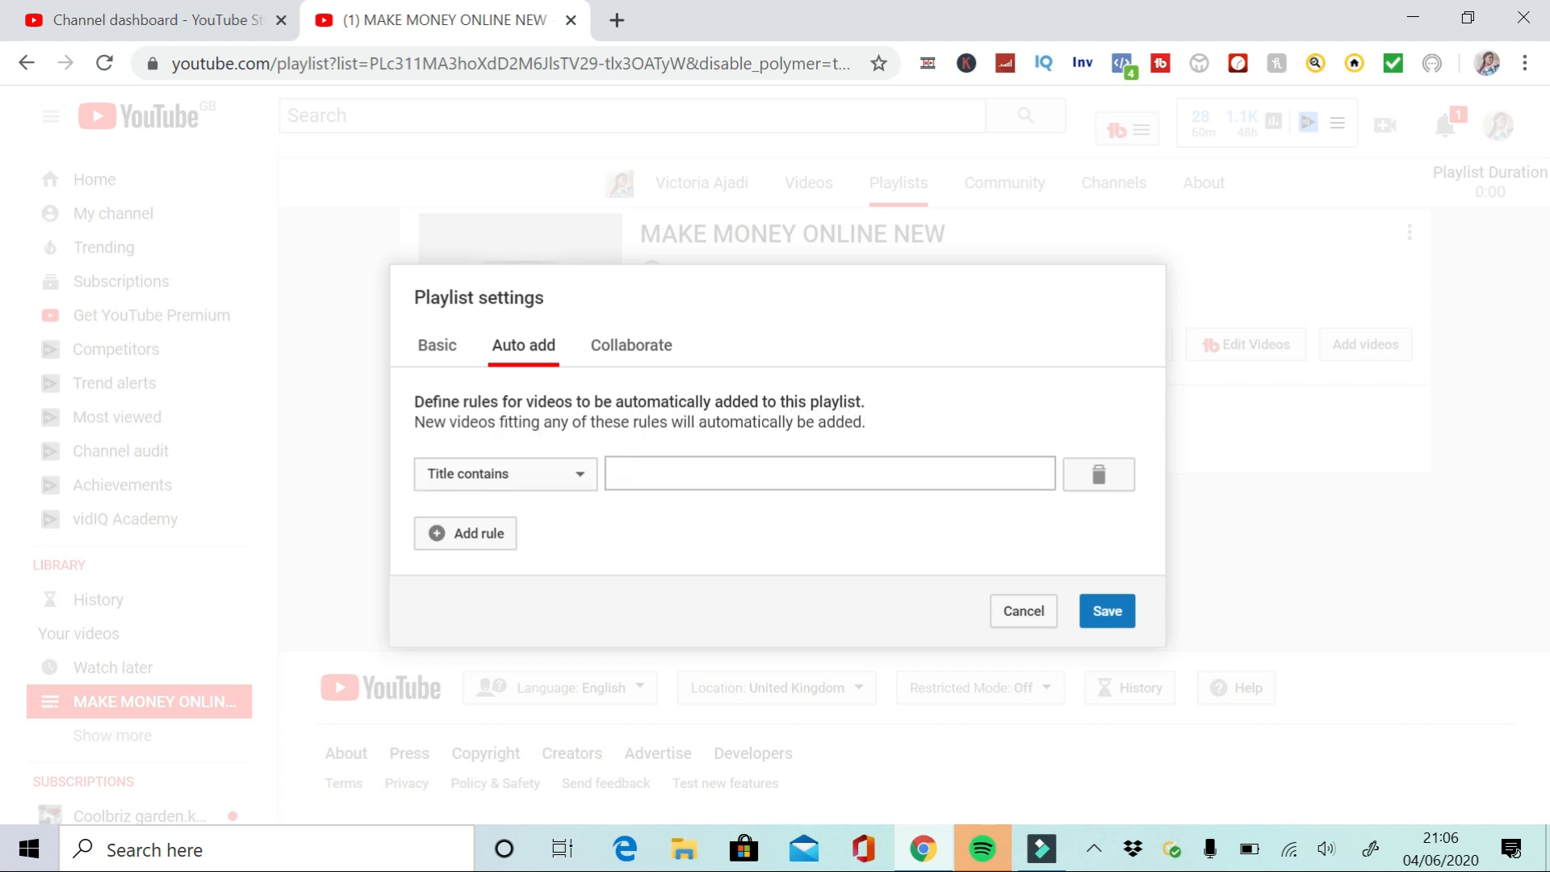
pyautogui.click(648, 473)
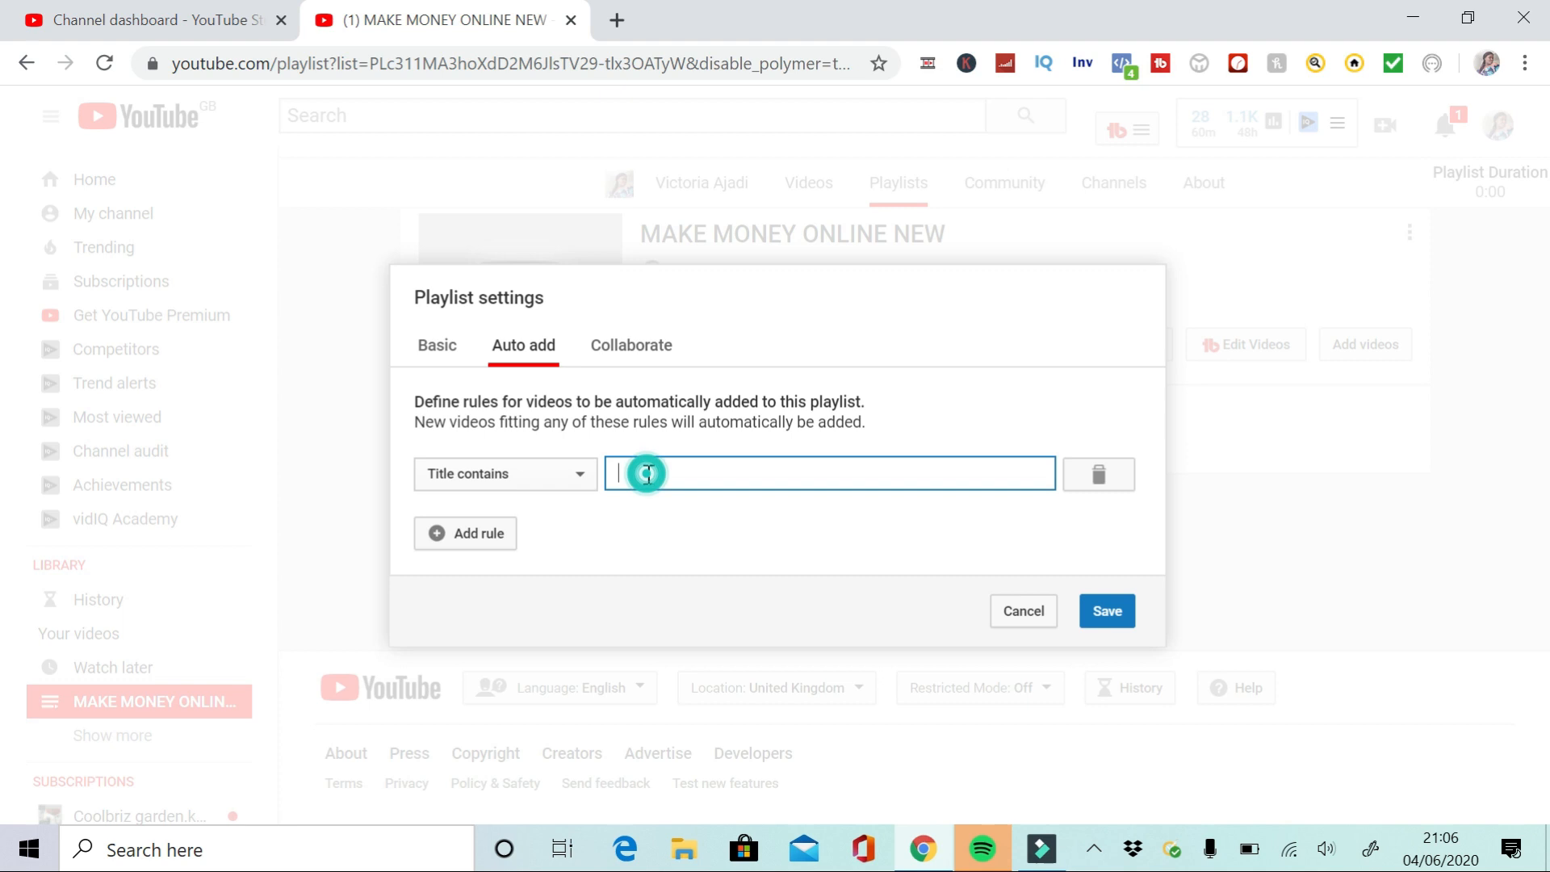
pyautogui.click(563, 481)
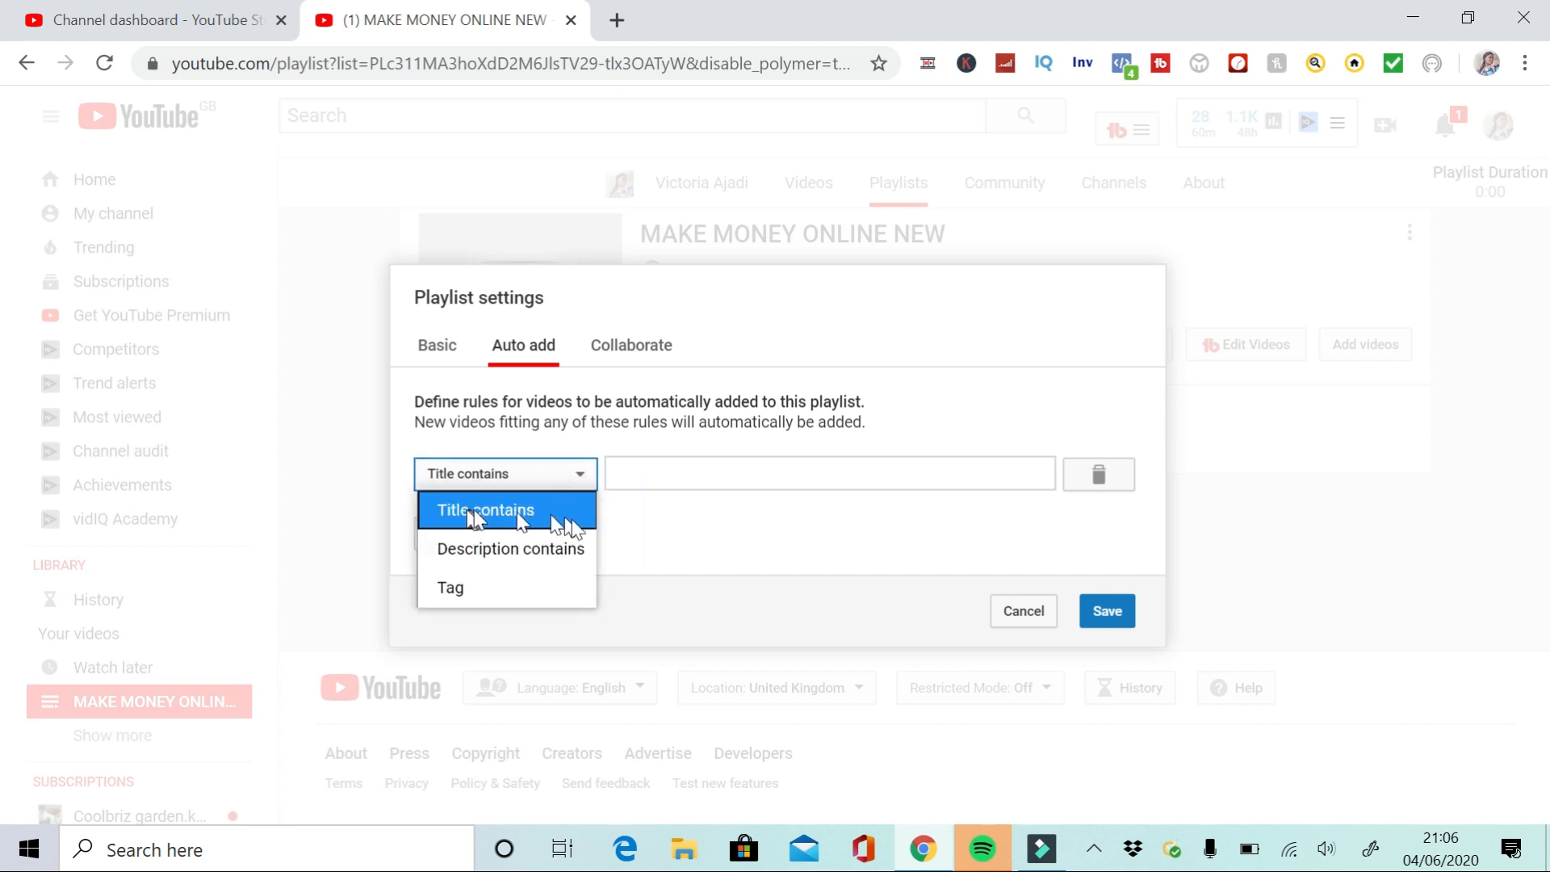
pyautogui.click(659, 482)
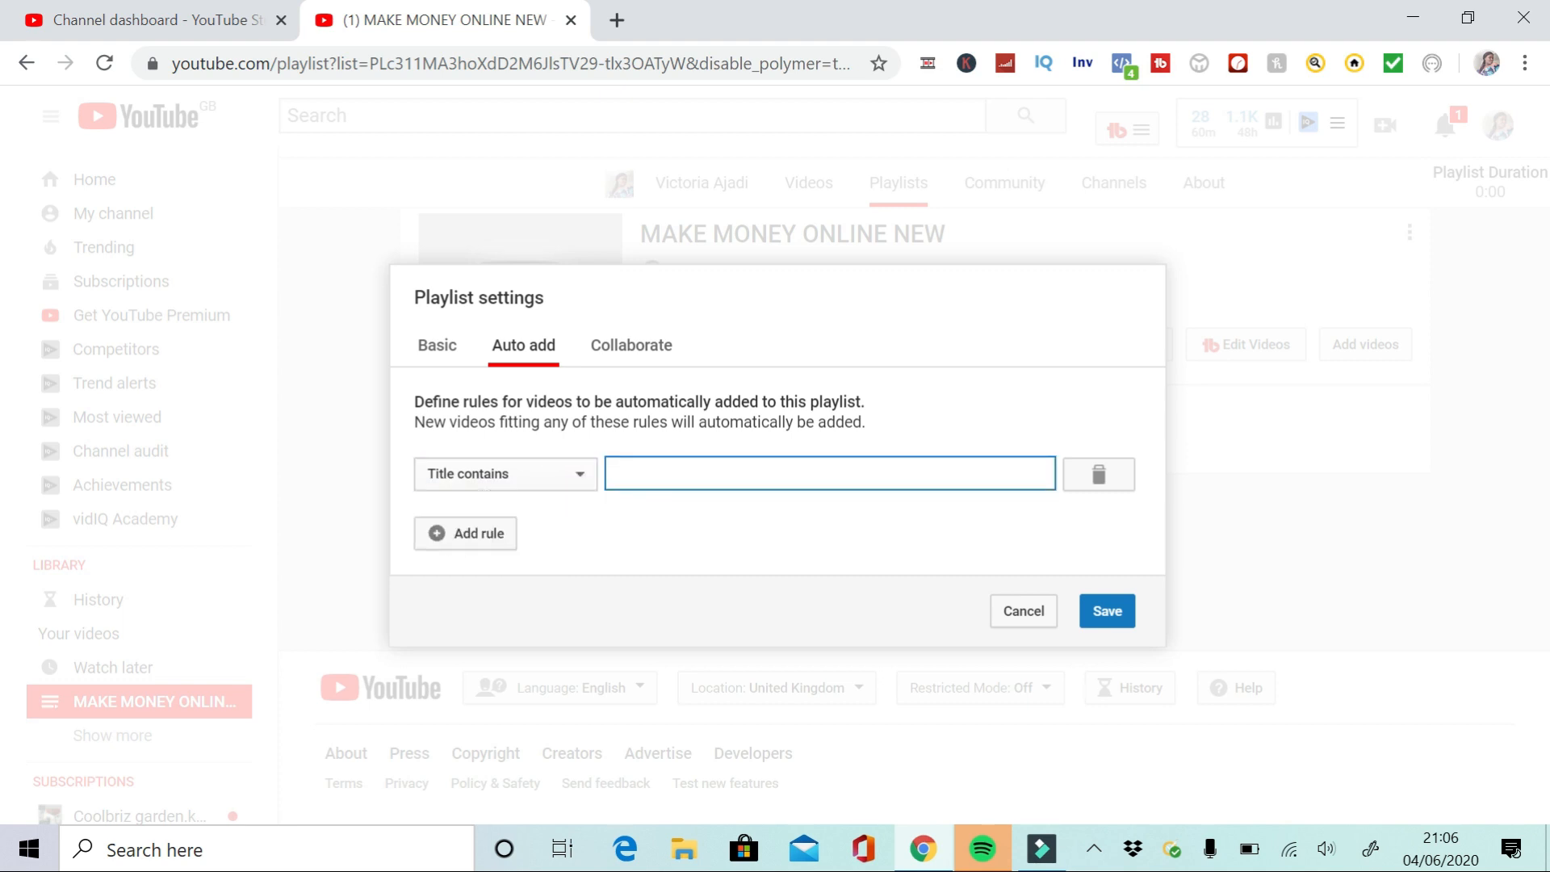
pyautogui.write('MAKE MONEY')
pyautogui.click(1108, 620)
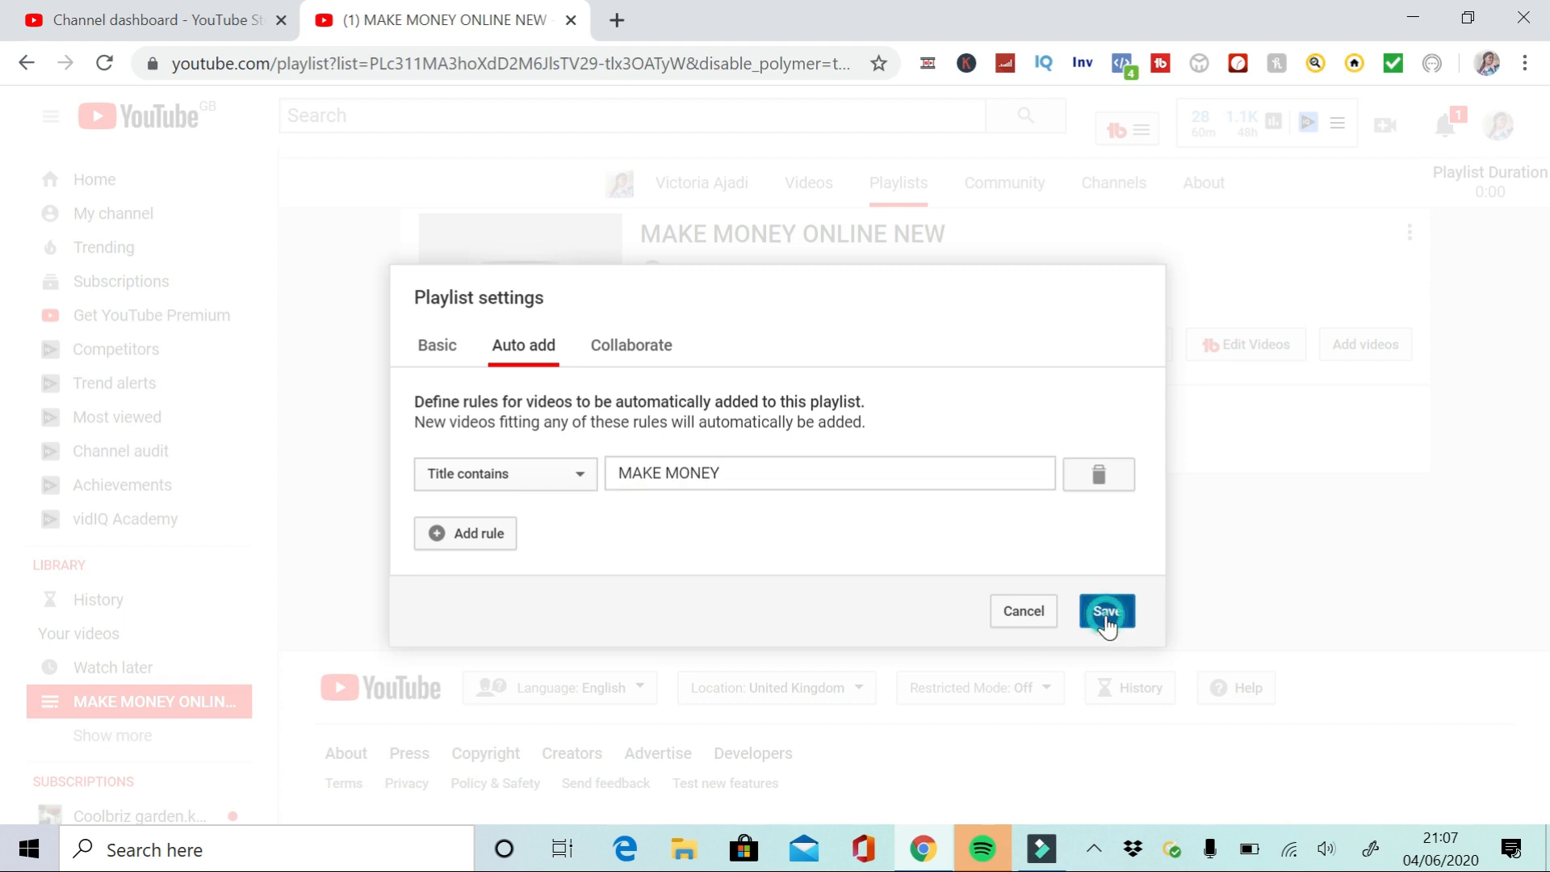
# Switch the rule to Description contains with the text XYZ
pyautogui.click(557, 475)
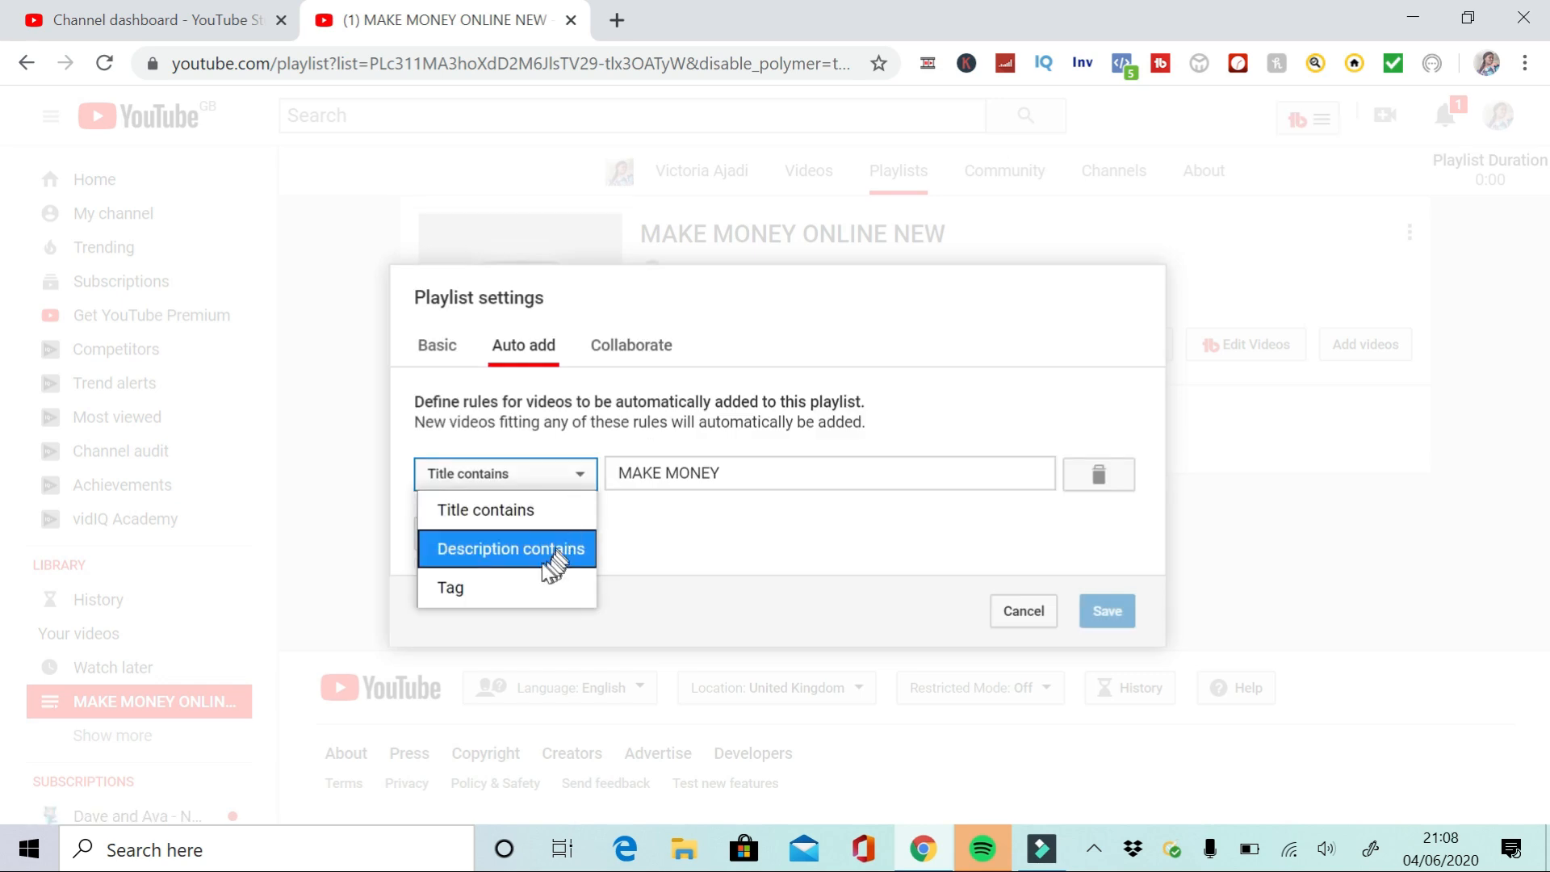
pyautogui.click(476, 549)
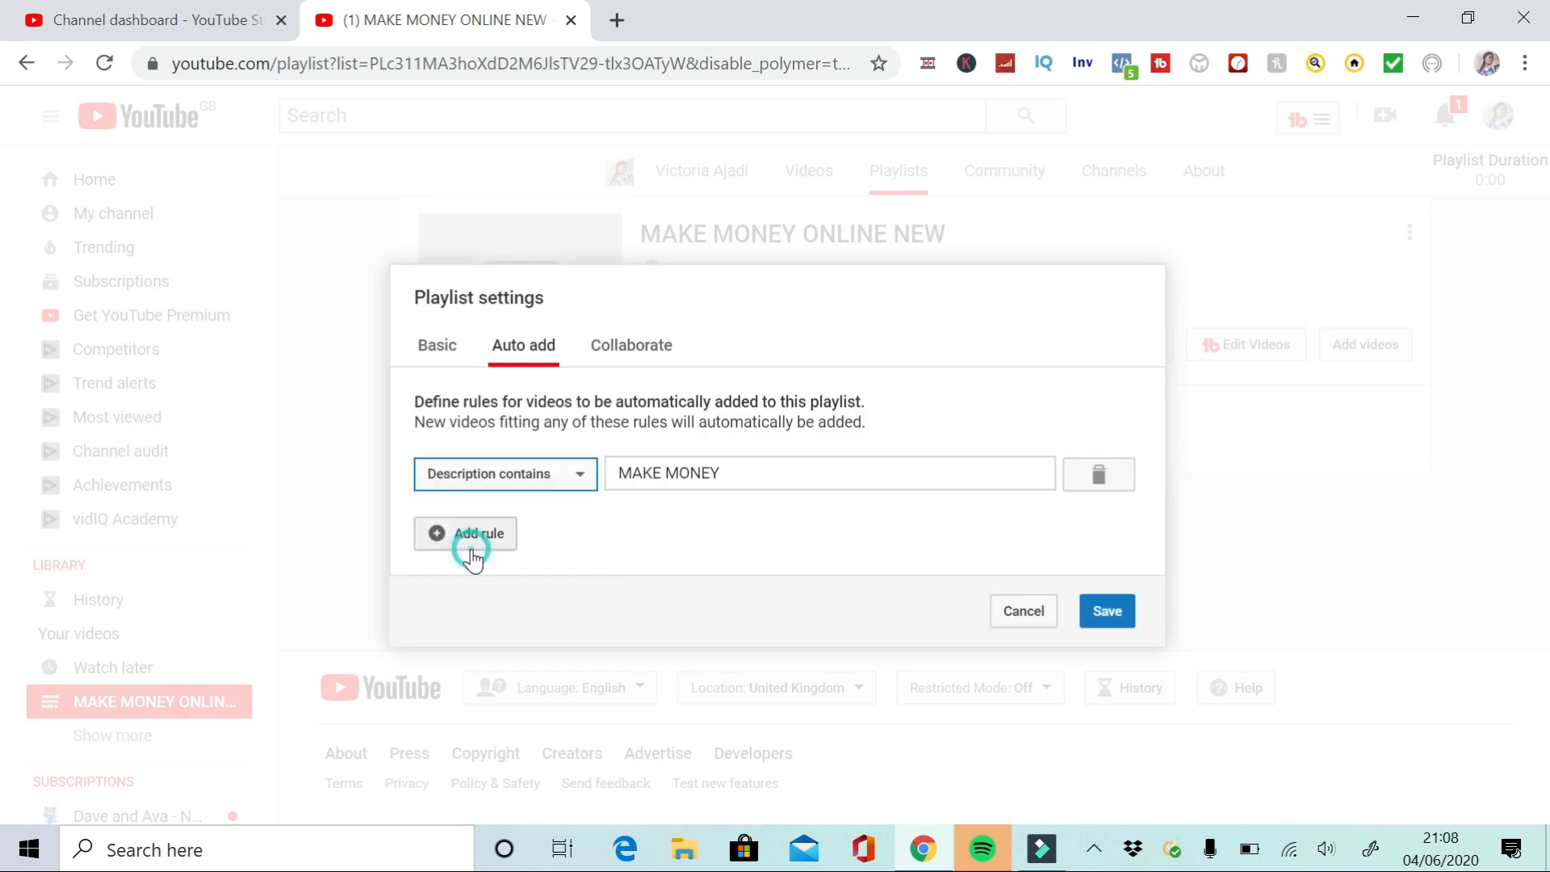
pyautogui.click(760, 468)
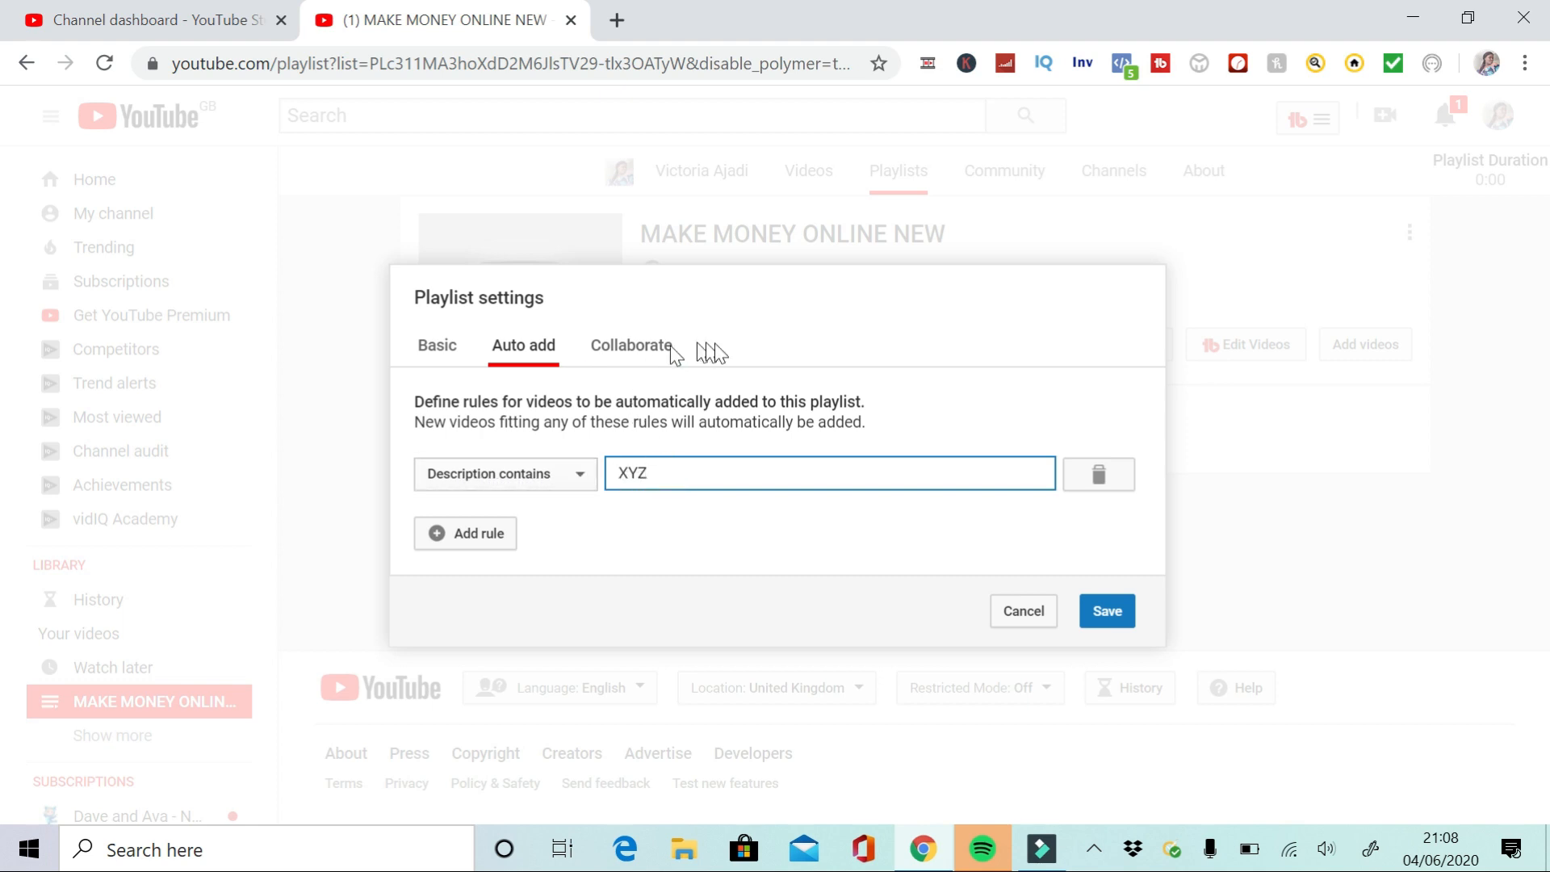
# Change the rule to Tag with the value KUGUYH
pyautogui.click(573, 484)
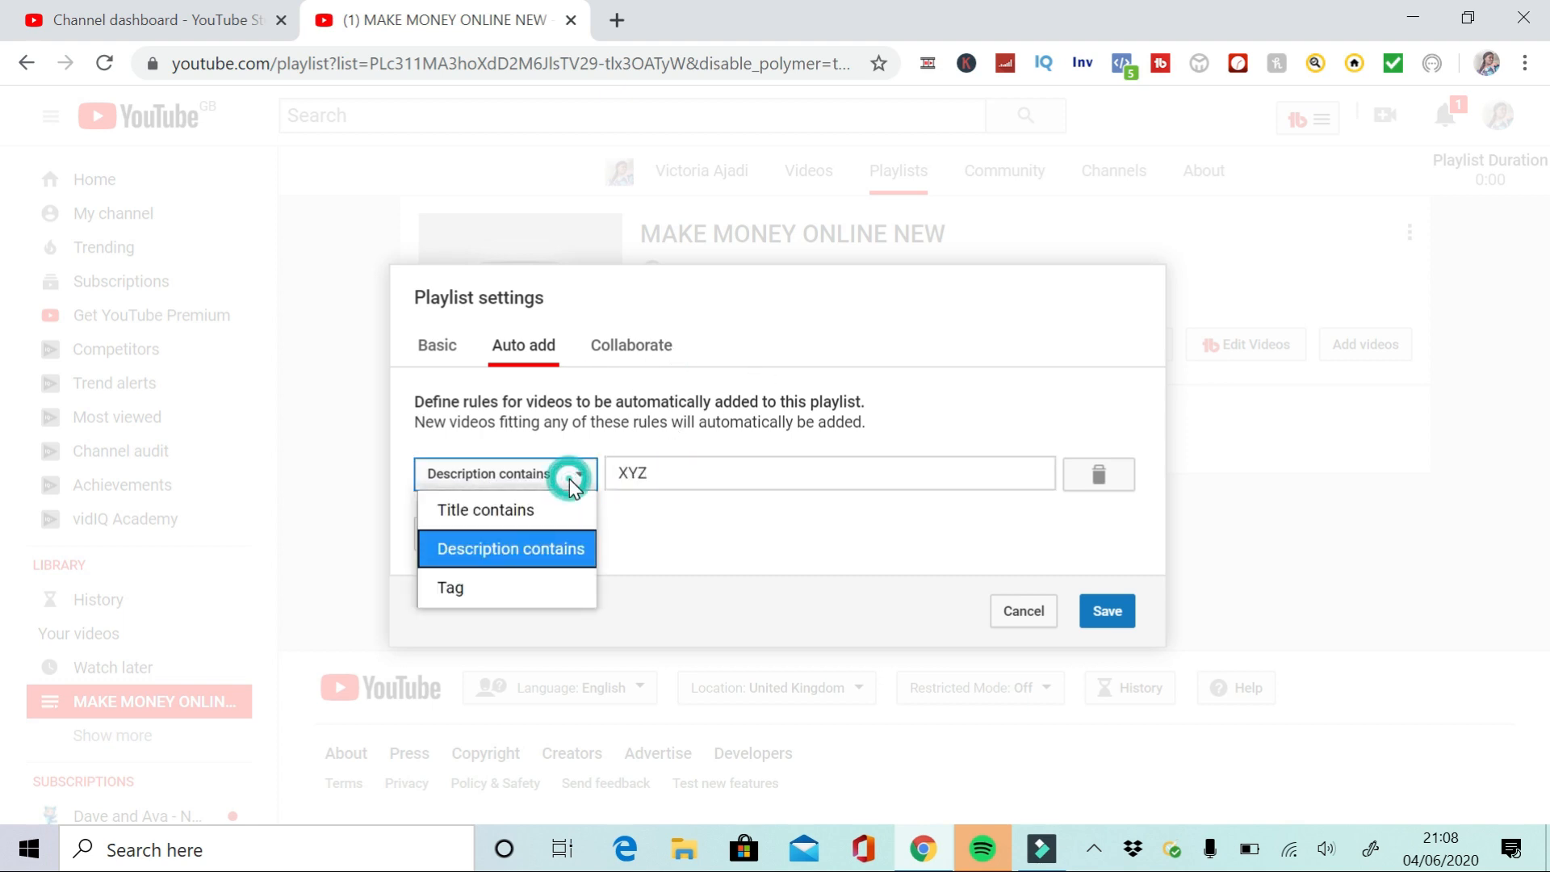
pyautogui.click(482, 604)
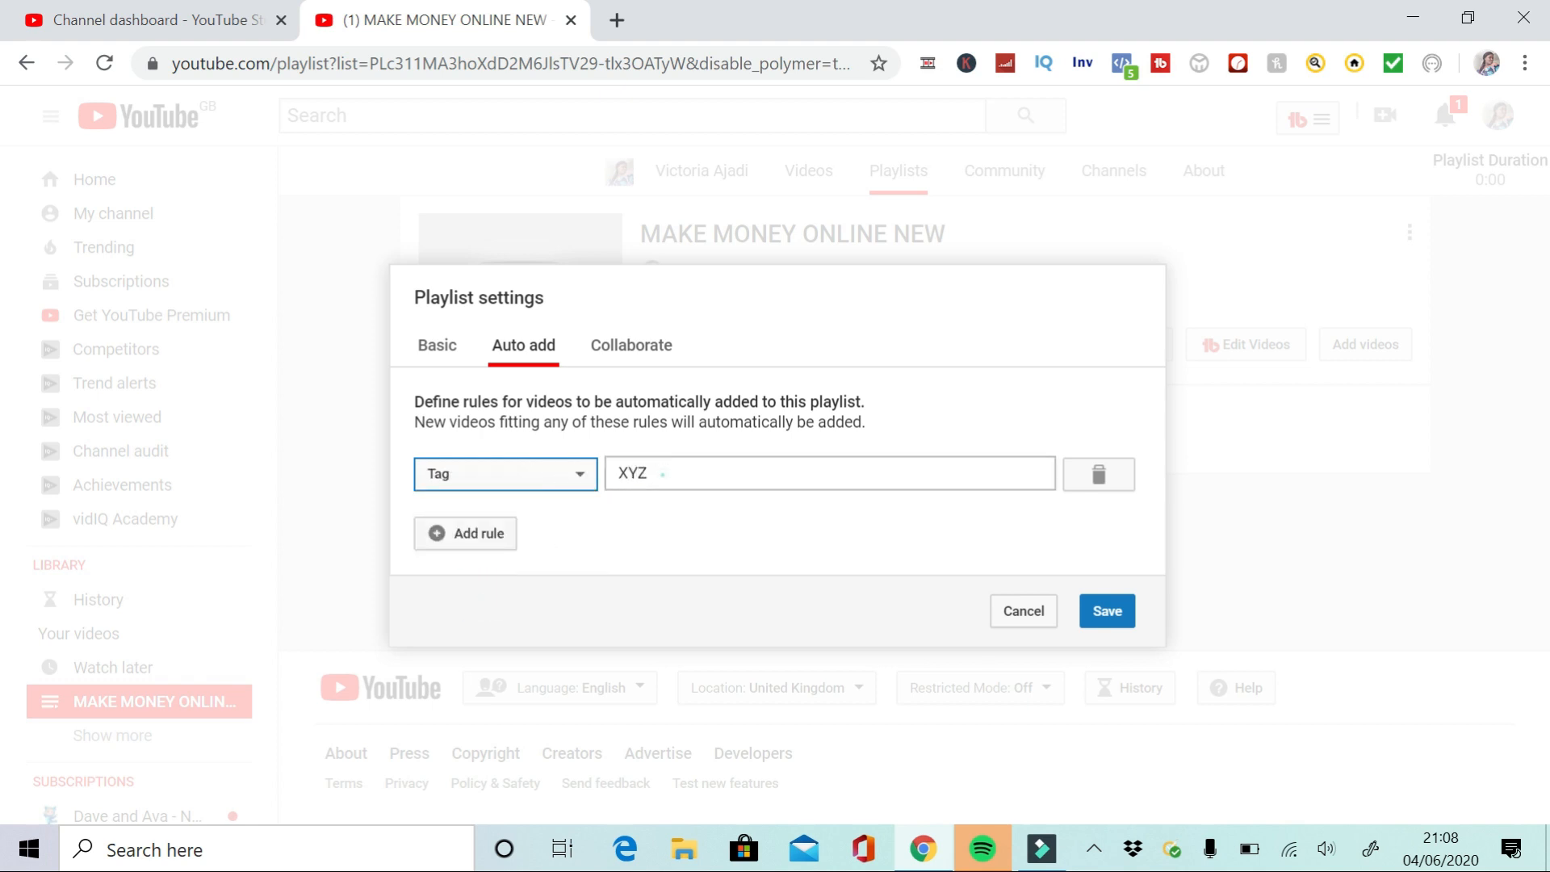
pyautogui.click(654, 474)
pyautogui.write('KUGUYH')
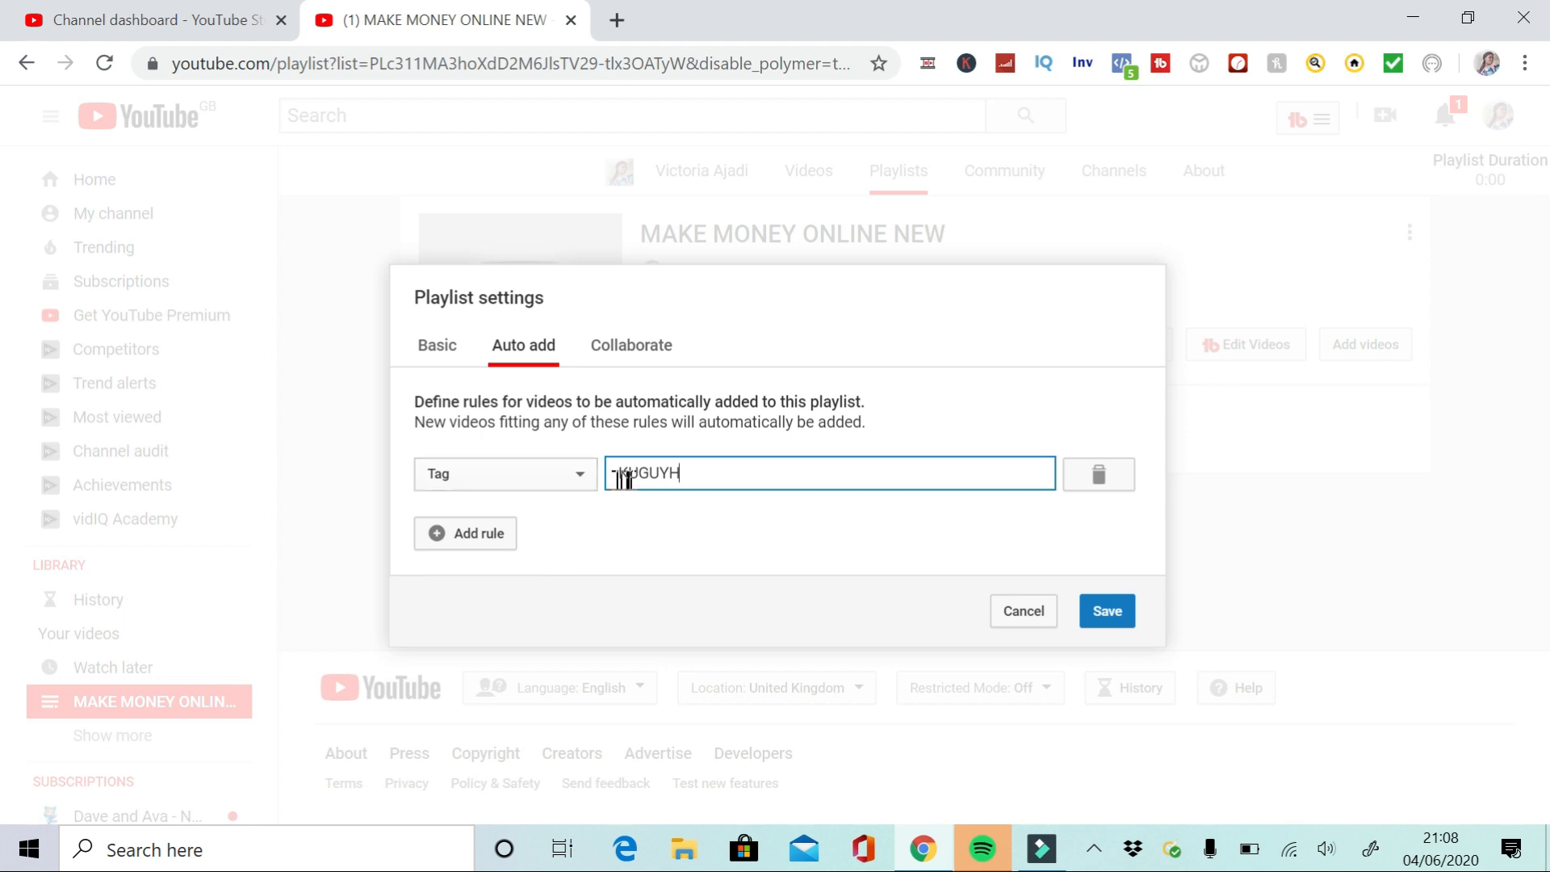
# Add a second Title contains rule and save the playlist settings
pyautogui.click(459, 545)
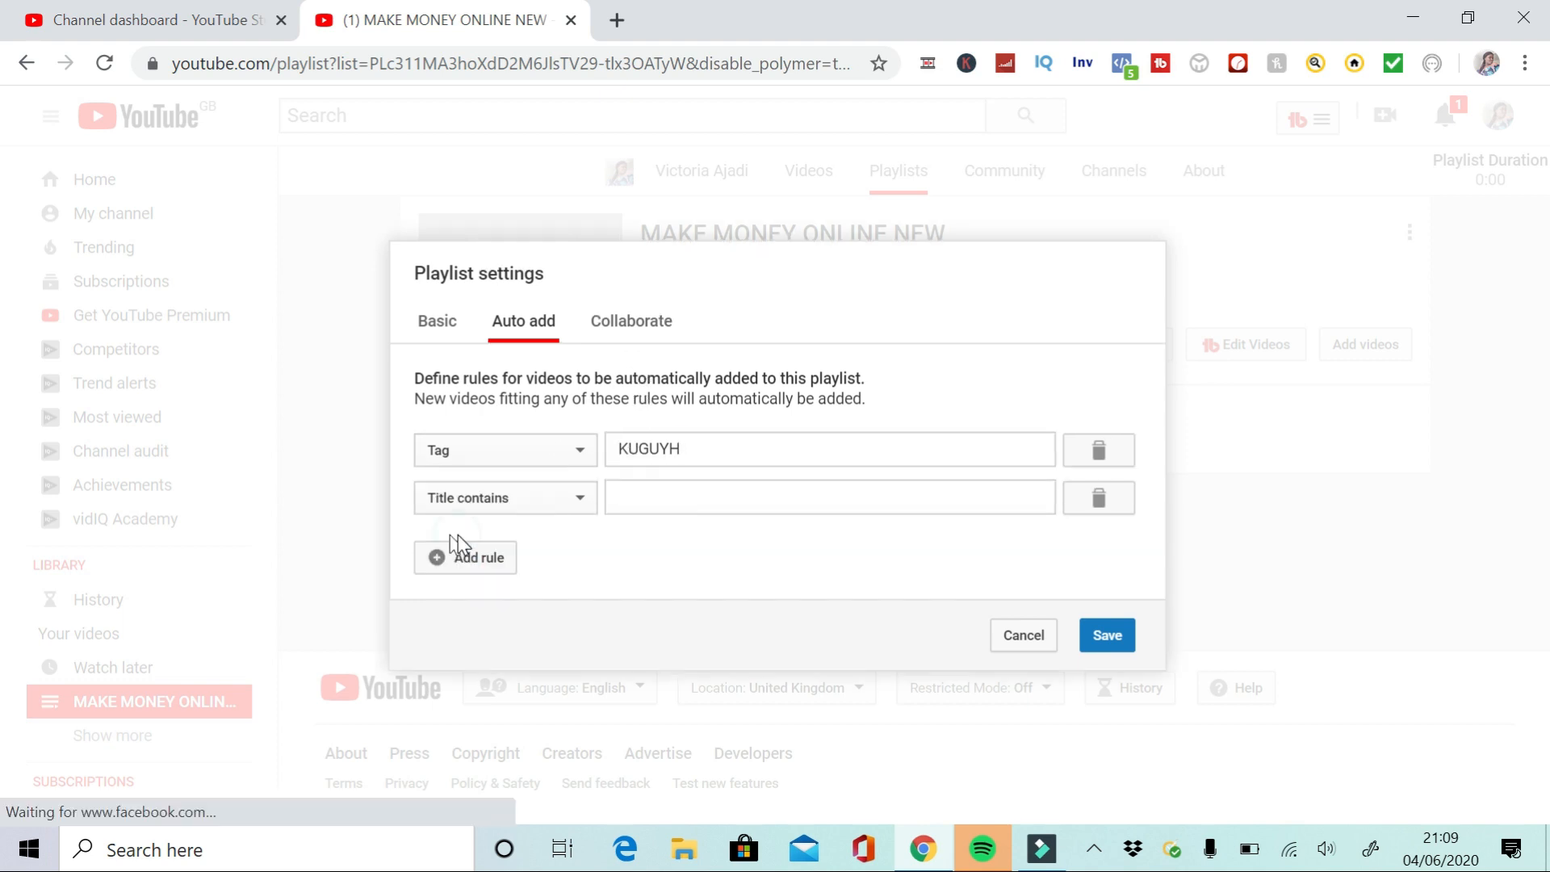
pyautogui.click(574, 497)
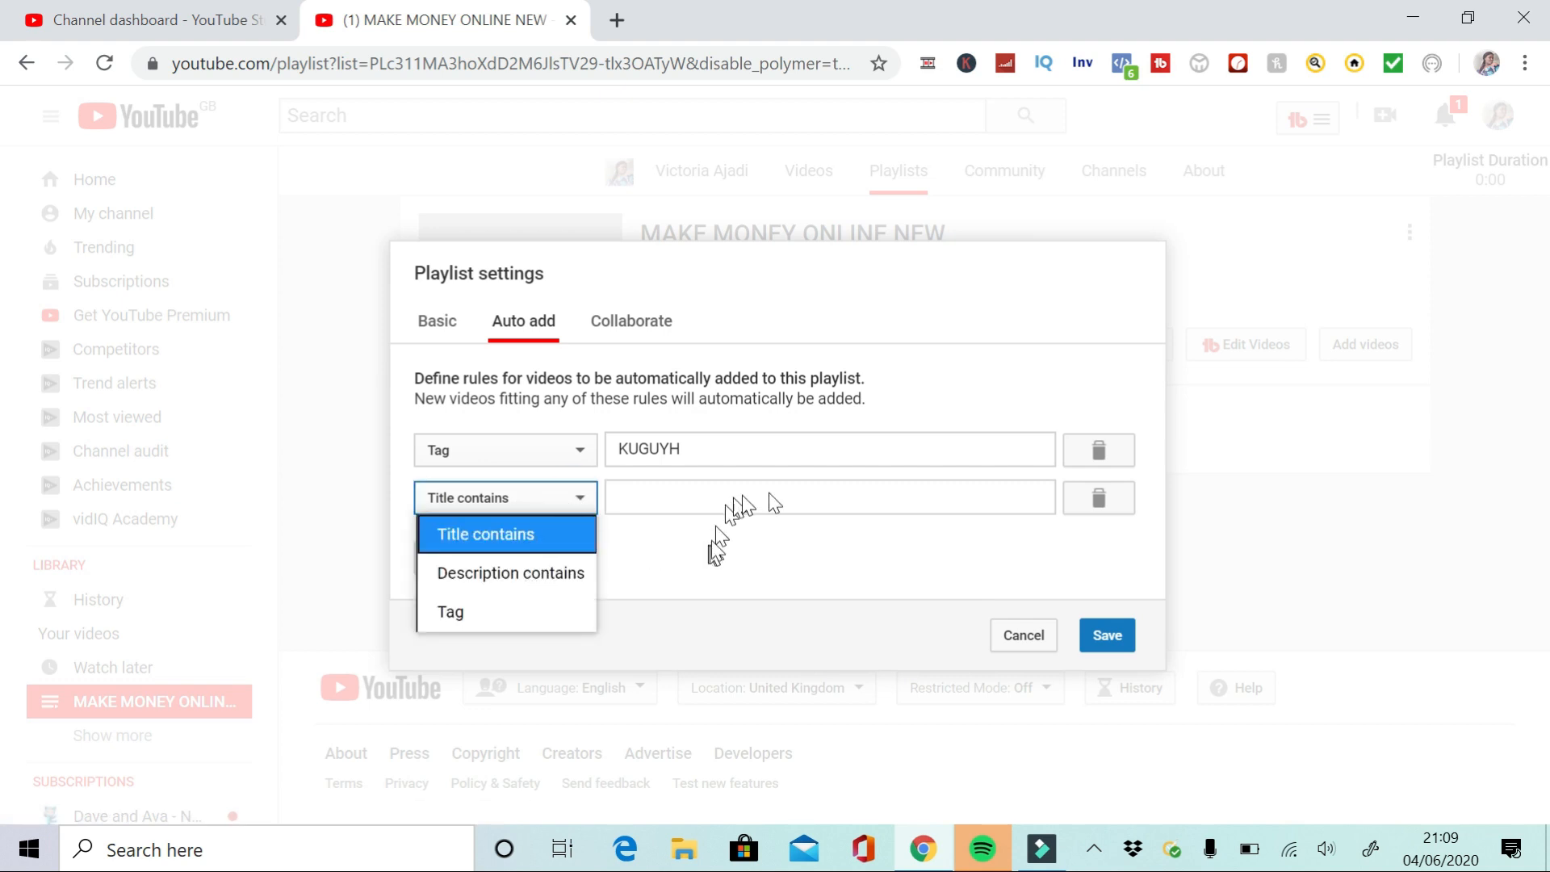
pyautogui.click(864, 580)
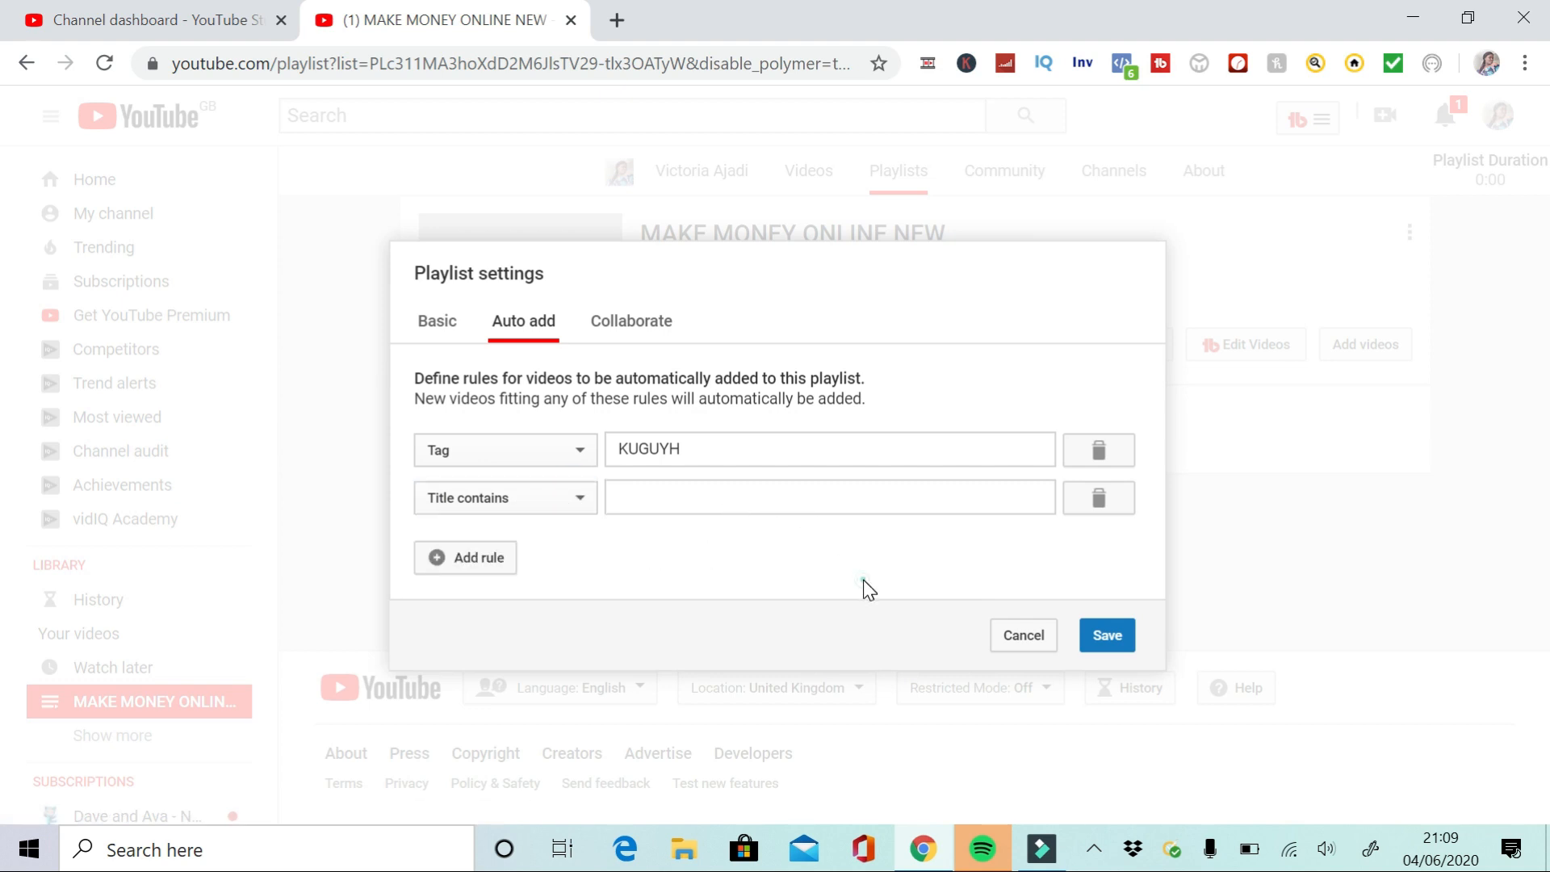
pyautogui.click(1106, 637)
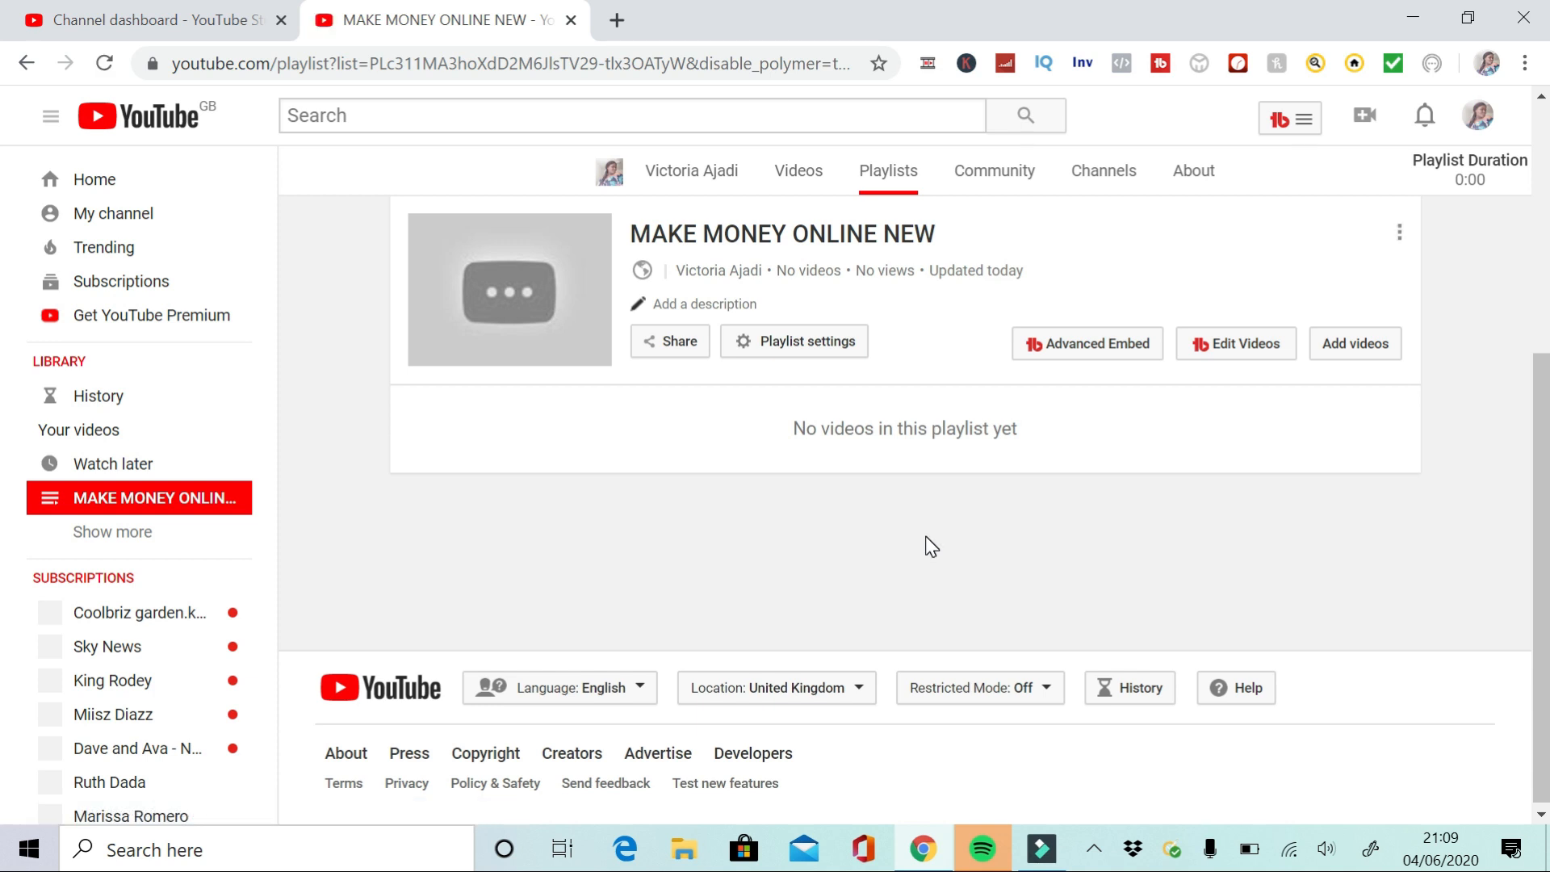
# Add a playlist description starting with This video will teach you how to make money online whether as a beginner or a pro
pyautogui.click(676, 303)
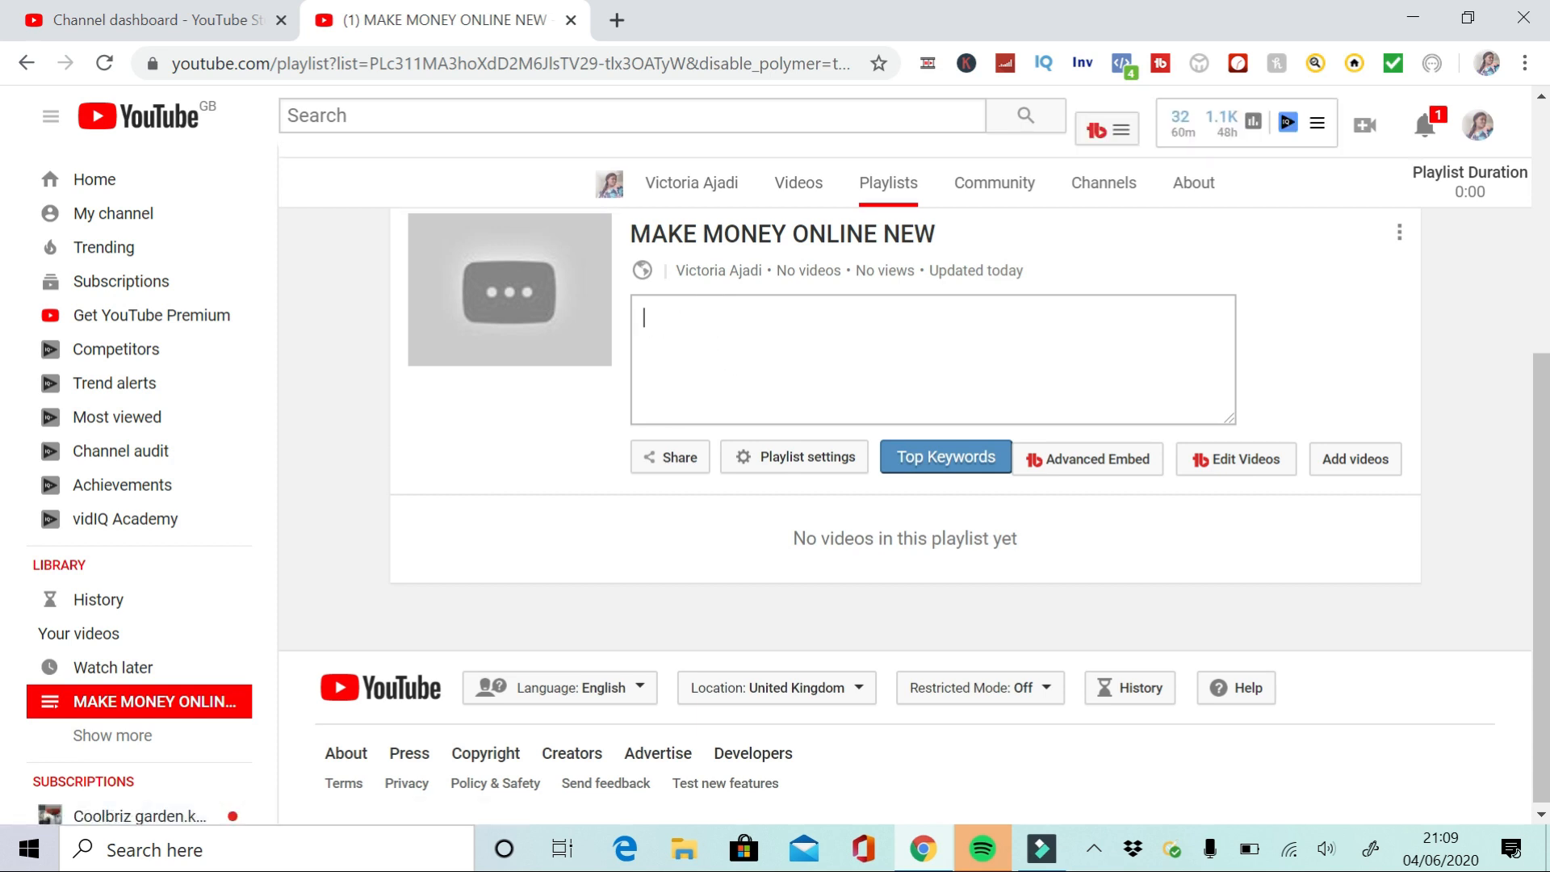
pyautogui.click(670, 327)
pyautogui.write('TH')
pyautogui.press('capslock')
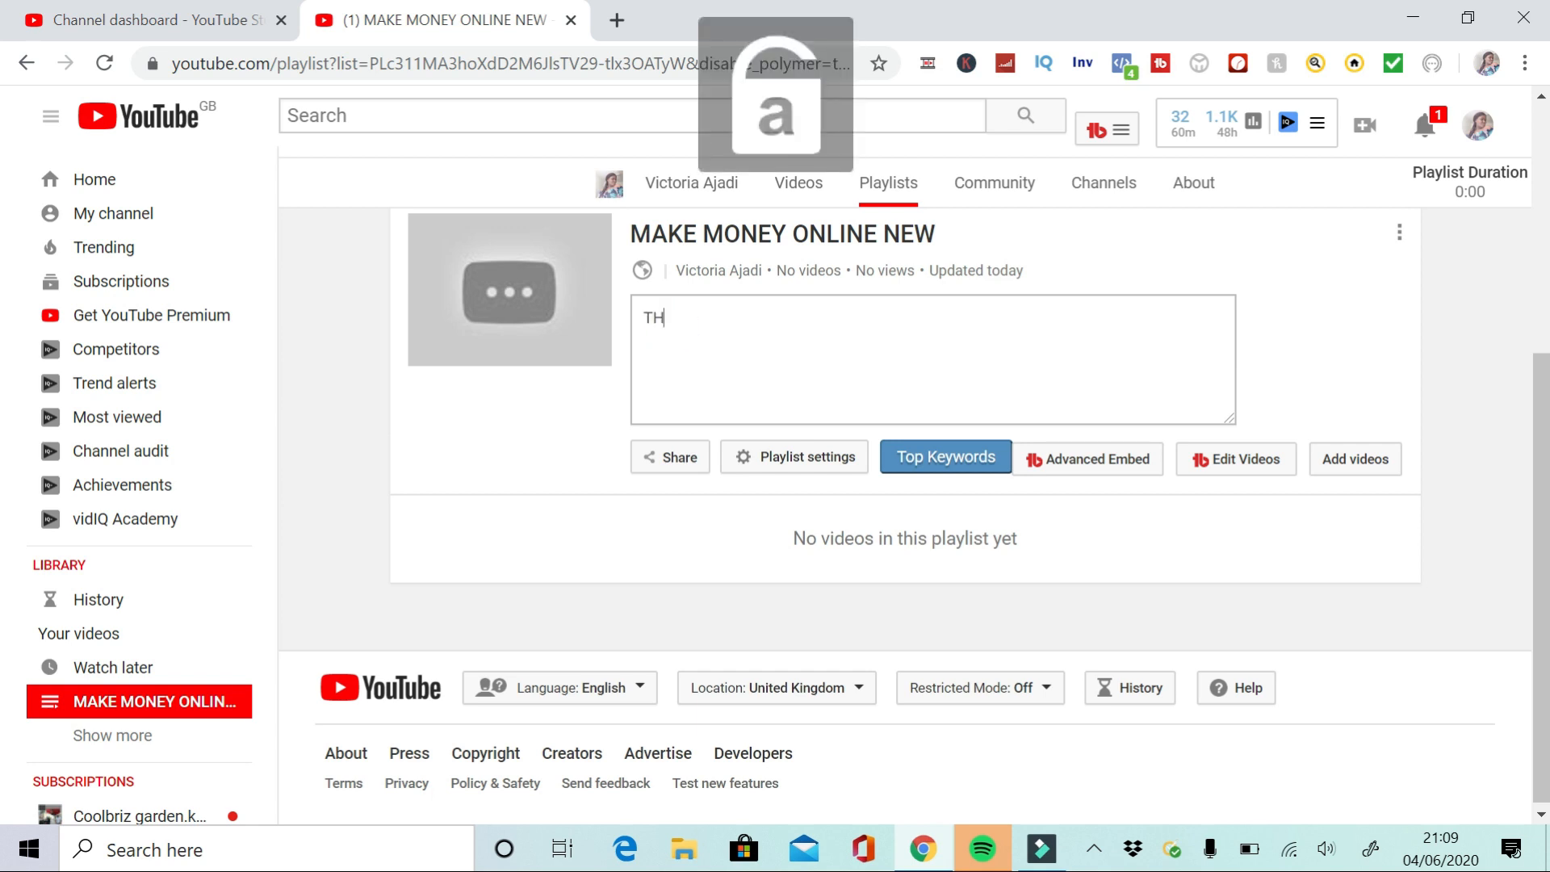
pyautogui.press('BackSpace')
pyautogui.write('his video will teac')
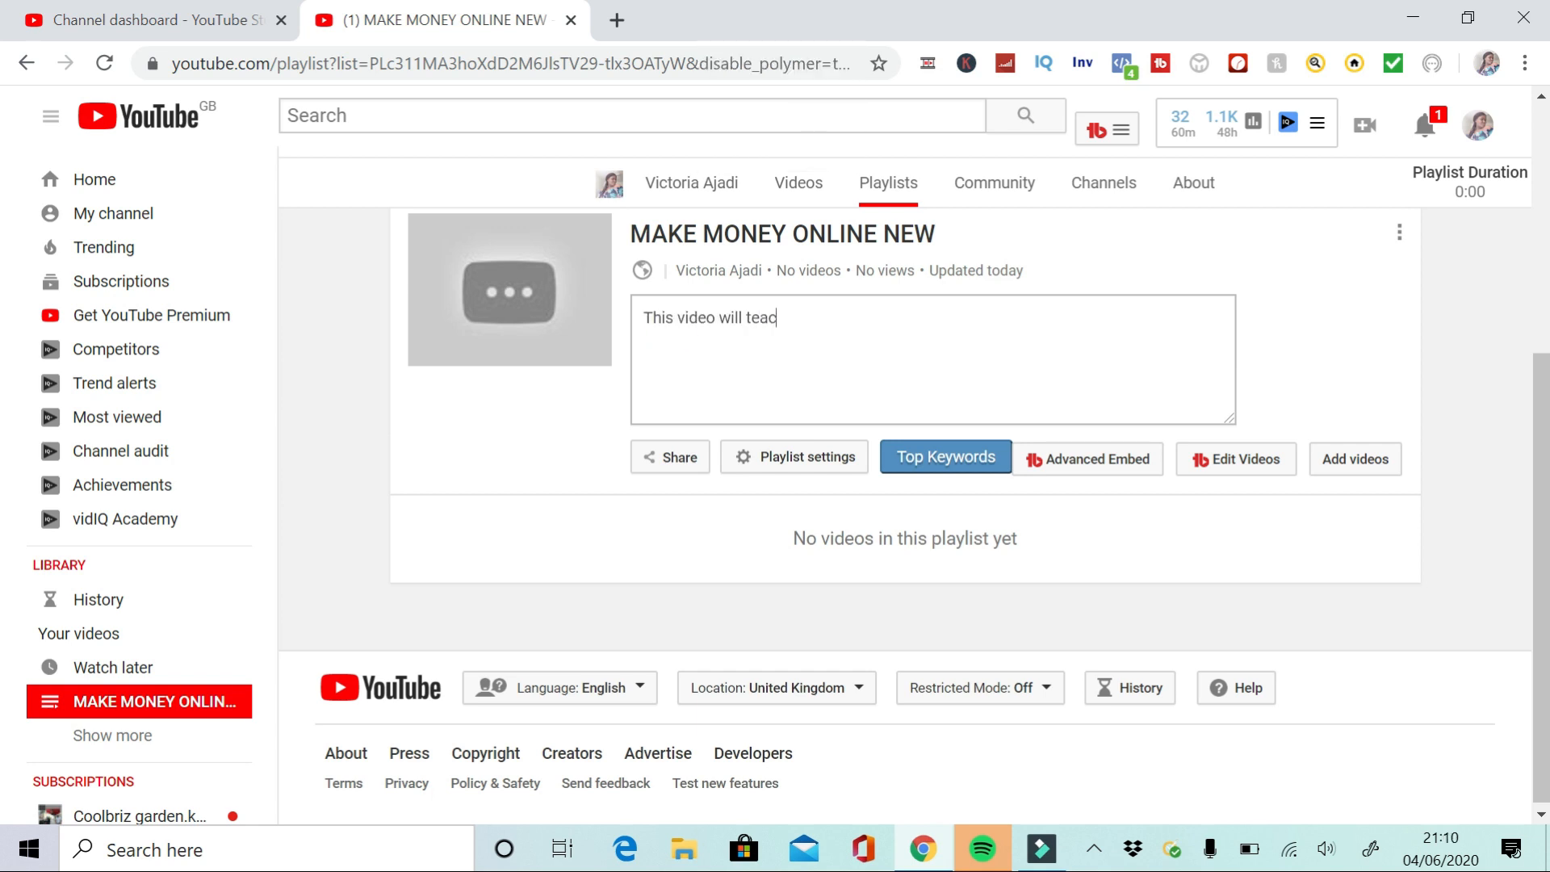
pyautogui.write('h you how to make money online whether as a b')
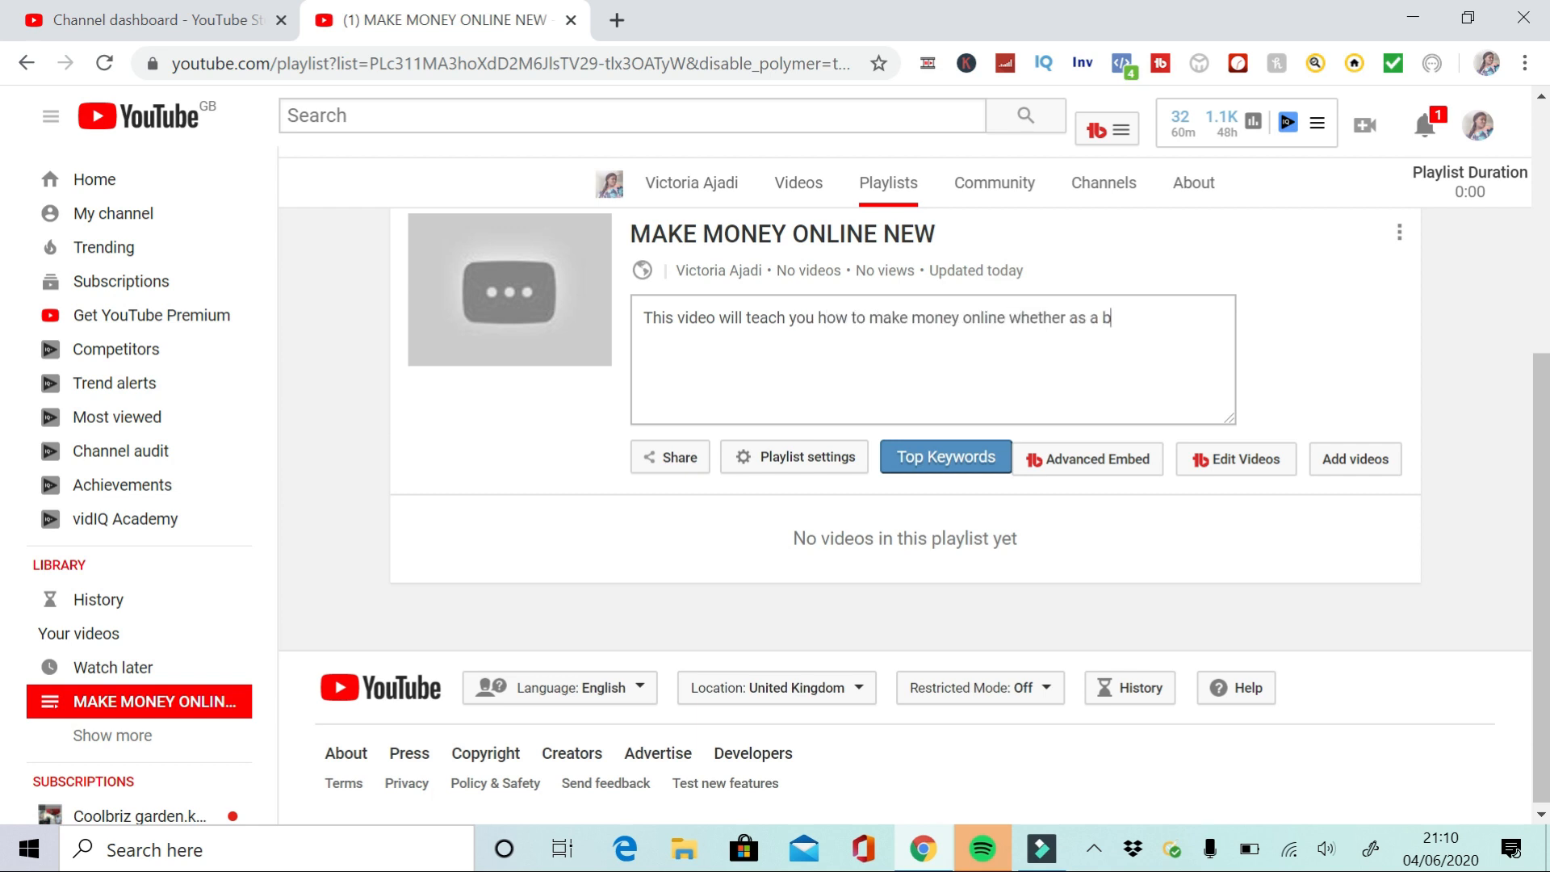
pyautogui.write('eginner or a pro.')
pyautogui.press('Return')
# Continue the description with Watch the series to learn how i make money online and how you can also do the same. and save it
pyautogui.press('capslock')
pyautogui.write('W')
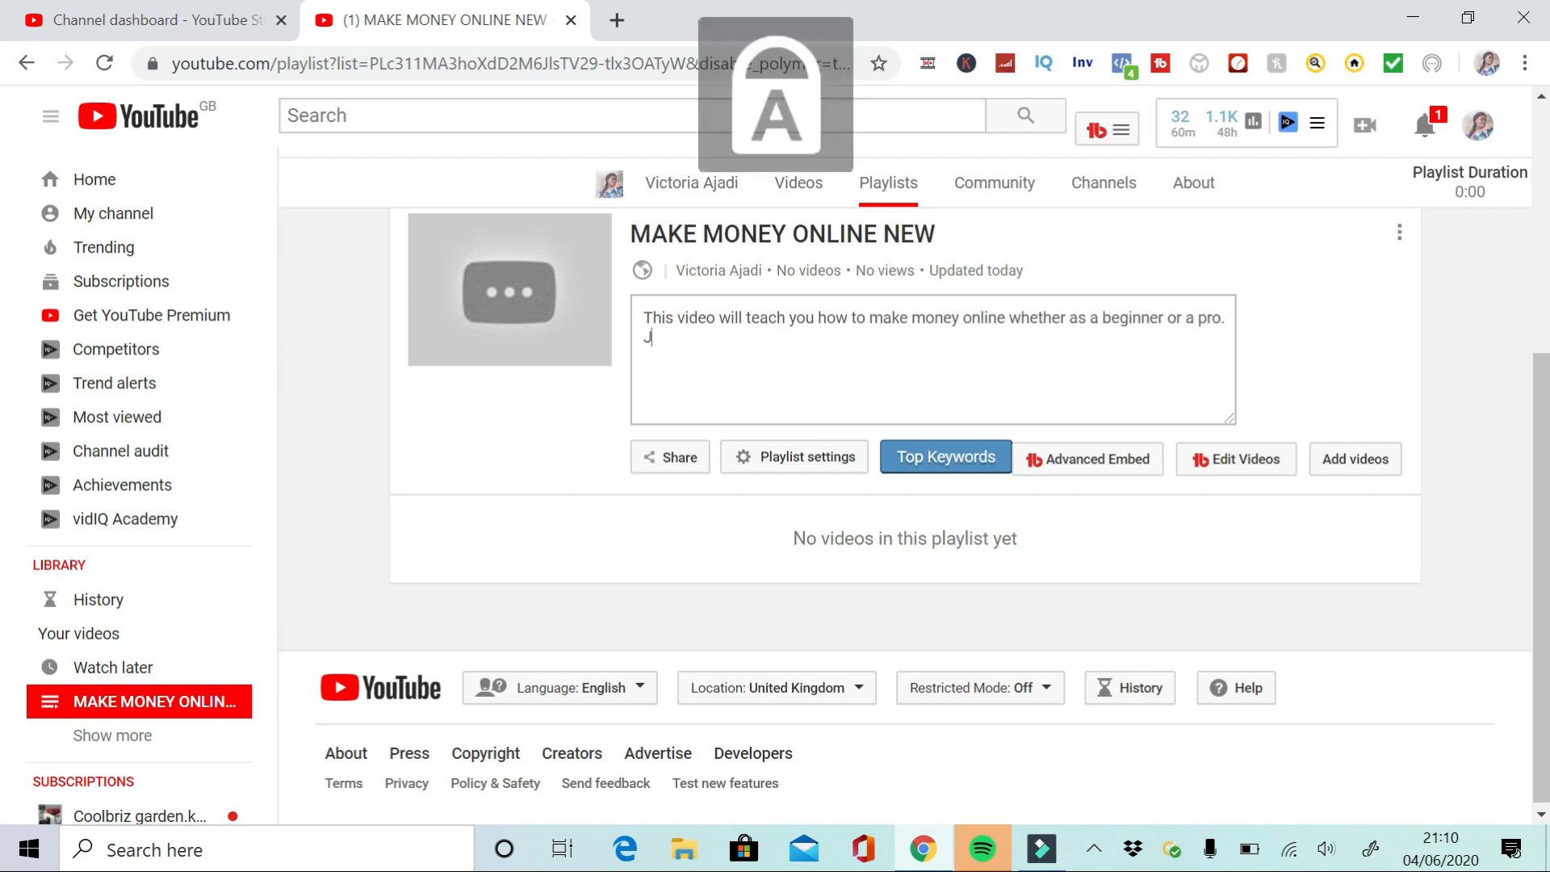
pyautogui.press('capslock')
pyautogui.write('atch the series to learn h')
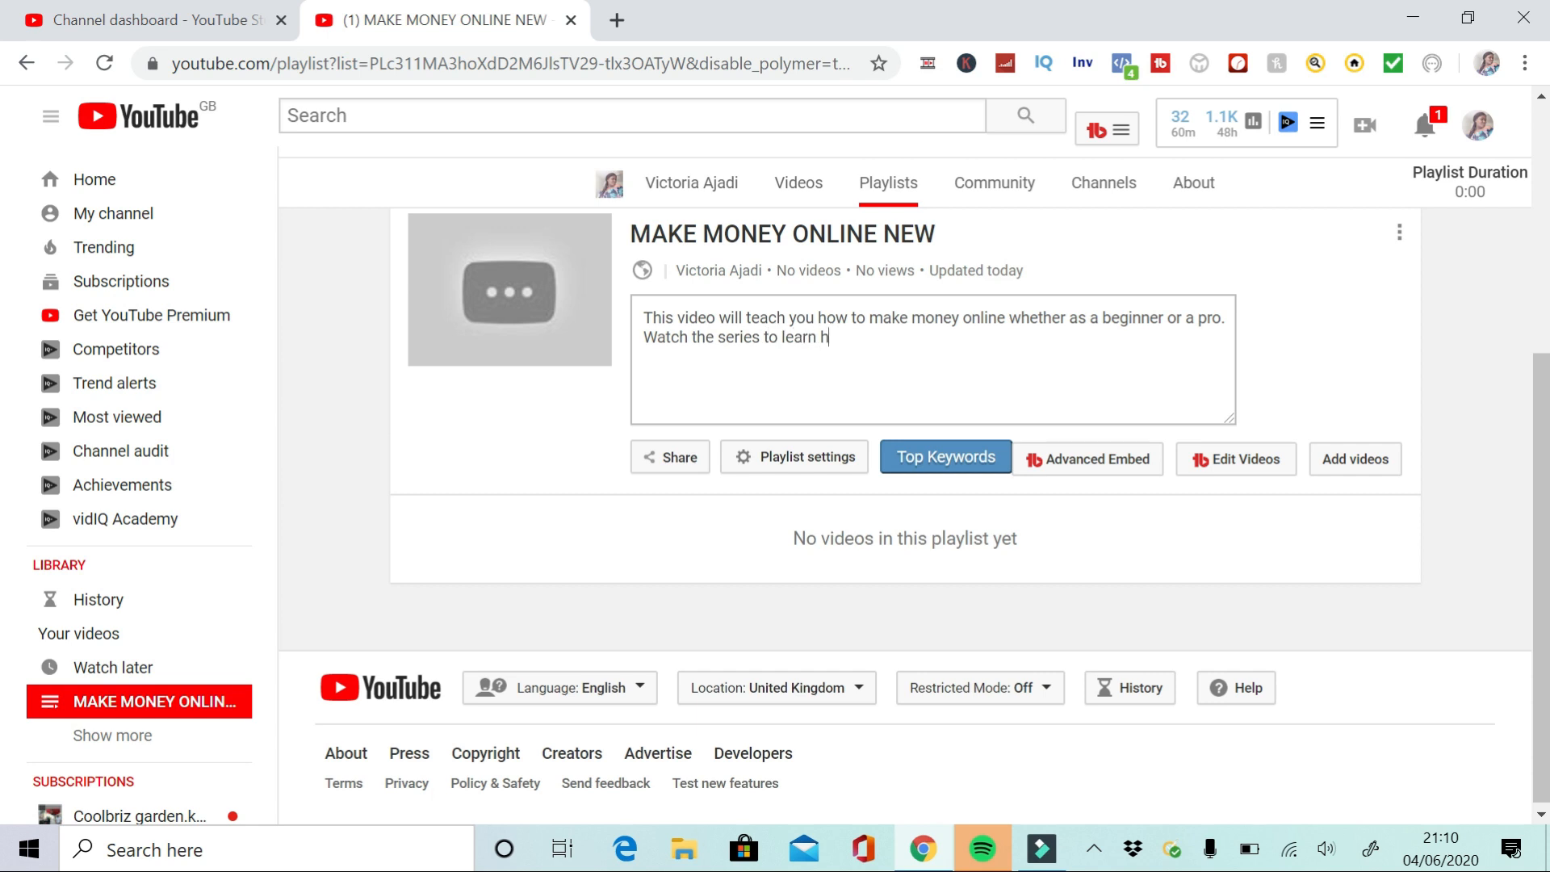
pyautogui.write('ow i make money online and how you')
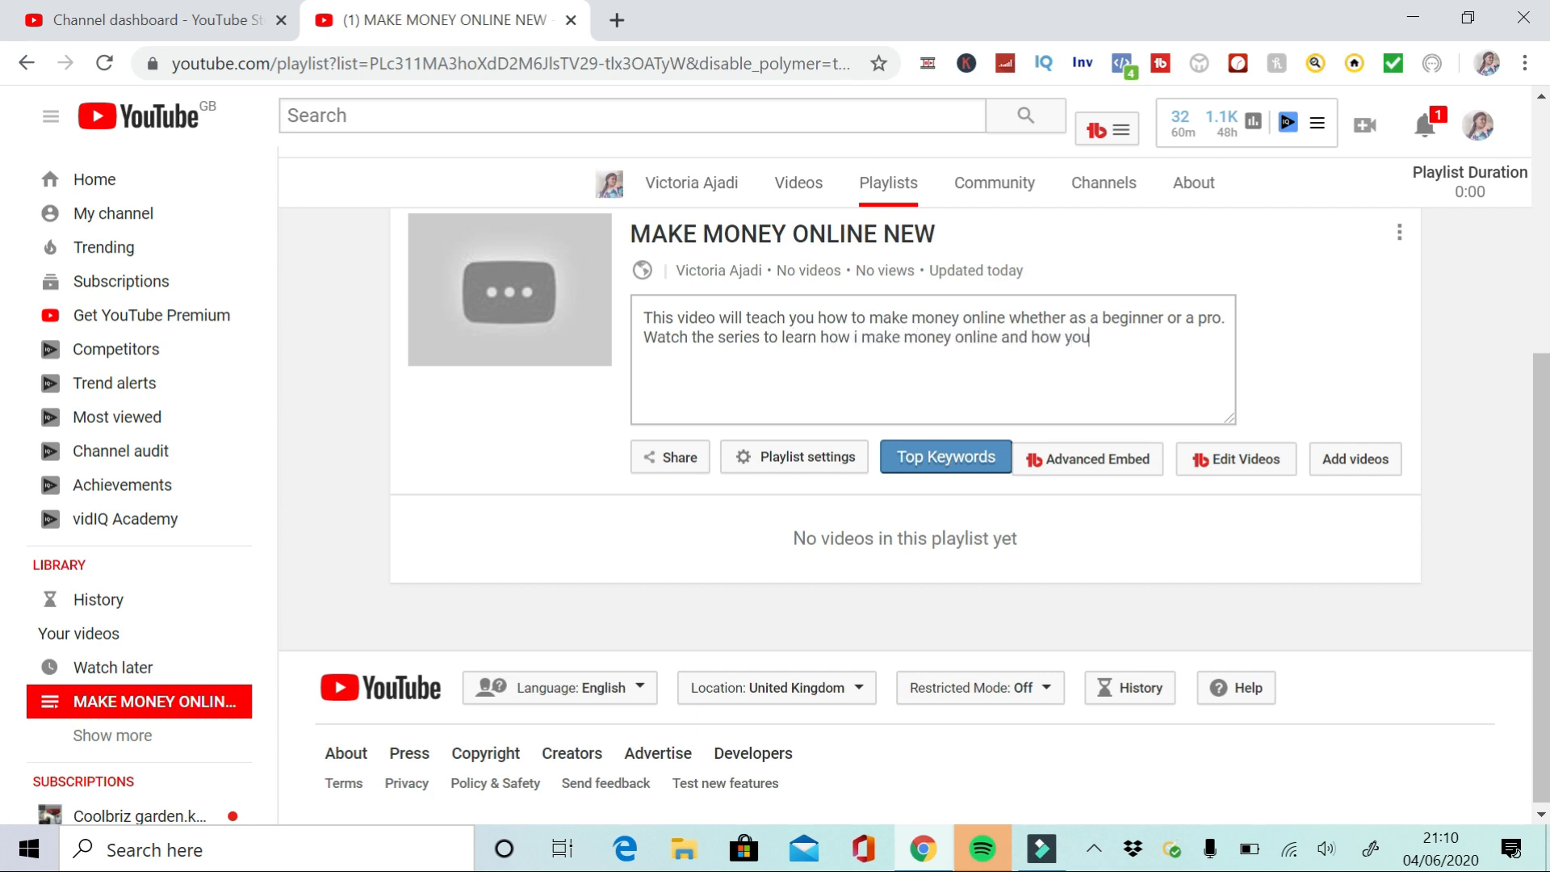
pyautogui.write(' can also do the same.')
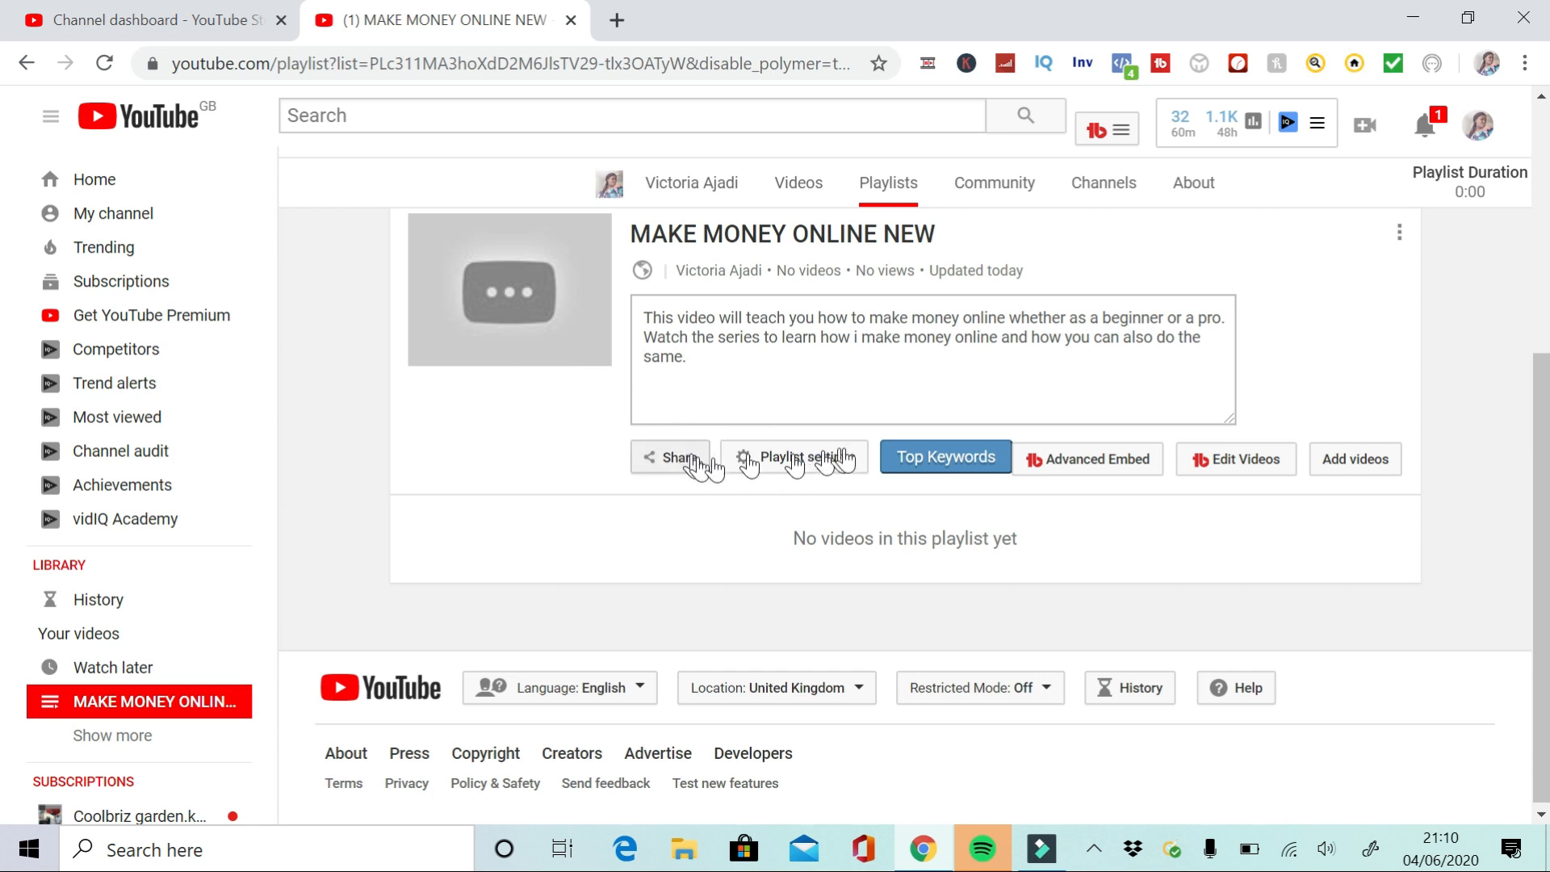
pyautogui.click(958, 387)
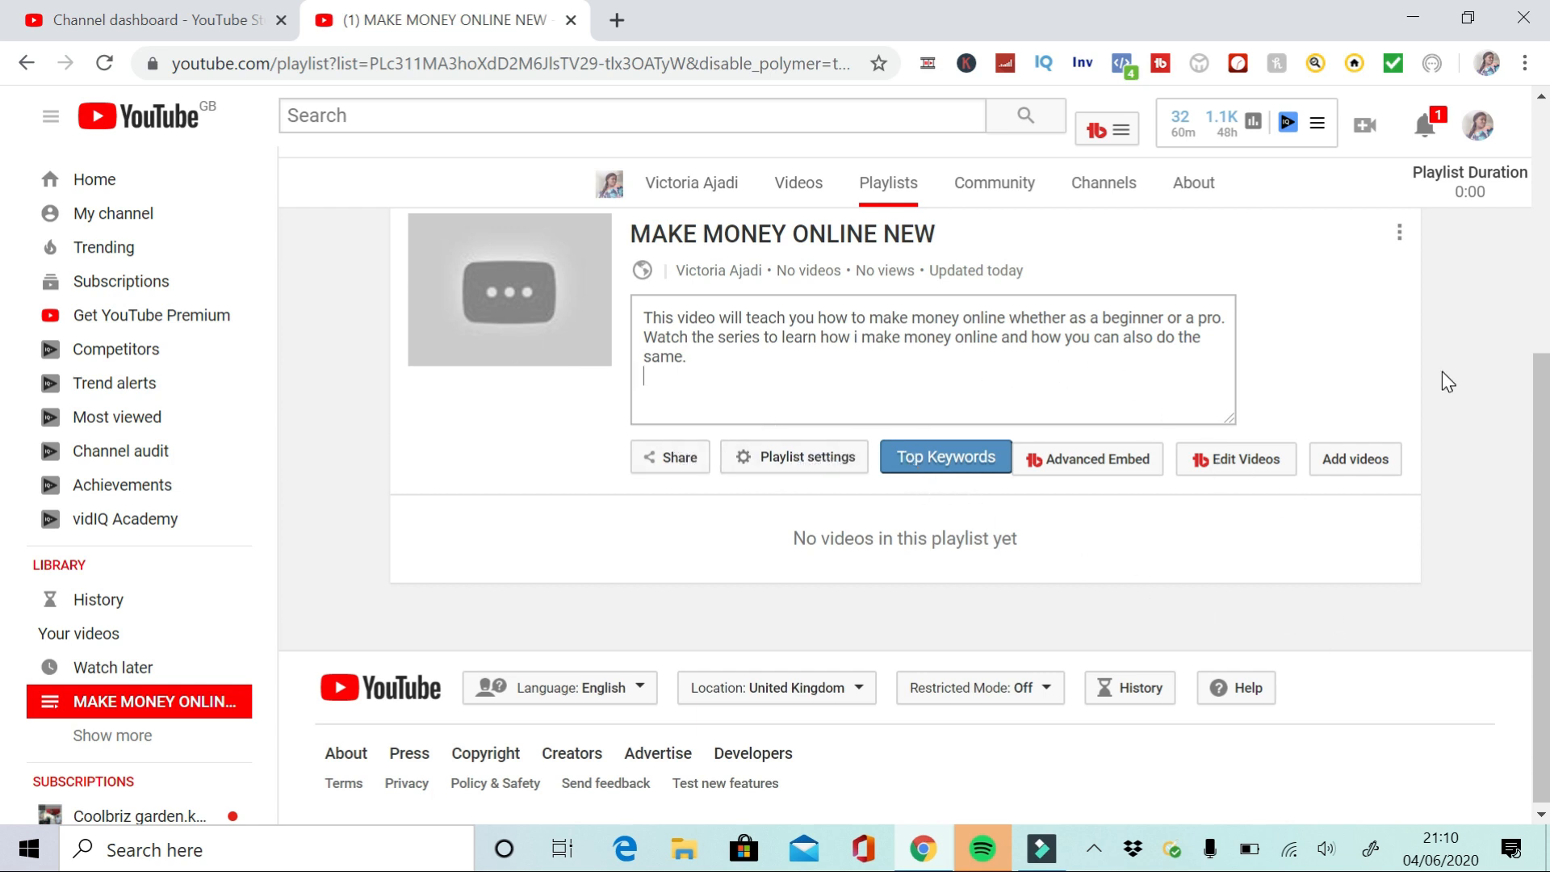
pyautogui.click(1369, 360)
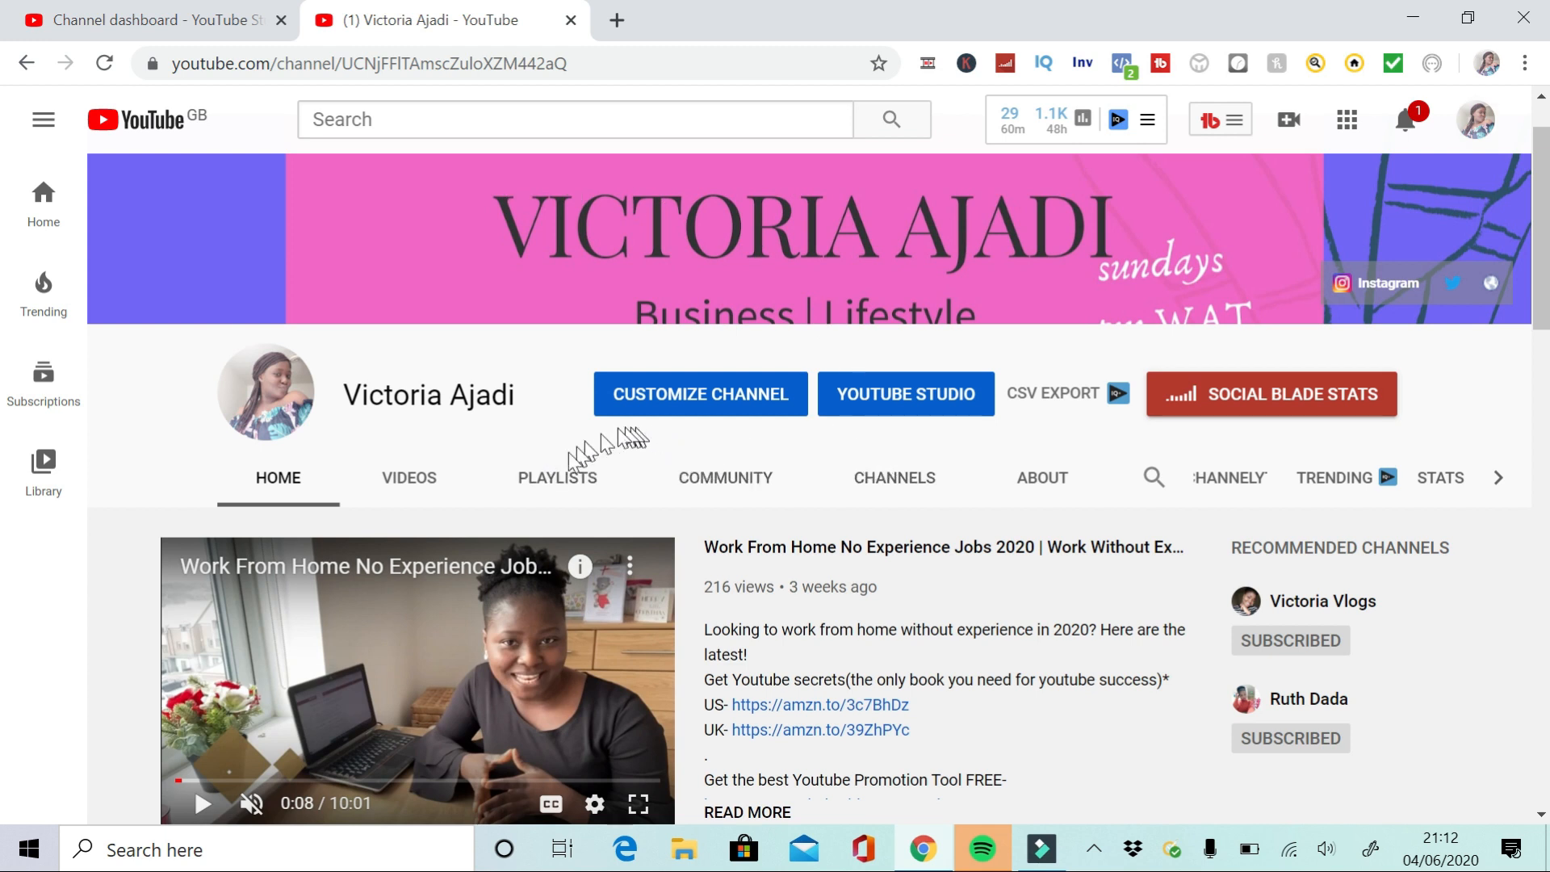
# Open the channel's list of created playlists
pyautogui.click(721, 404)
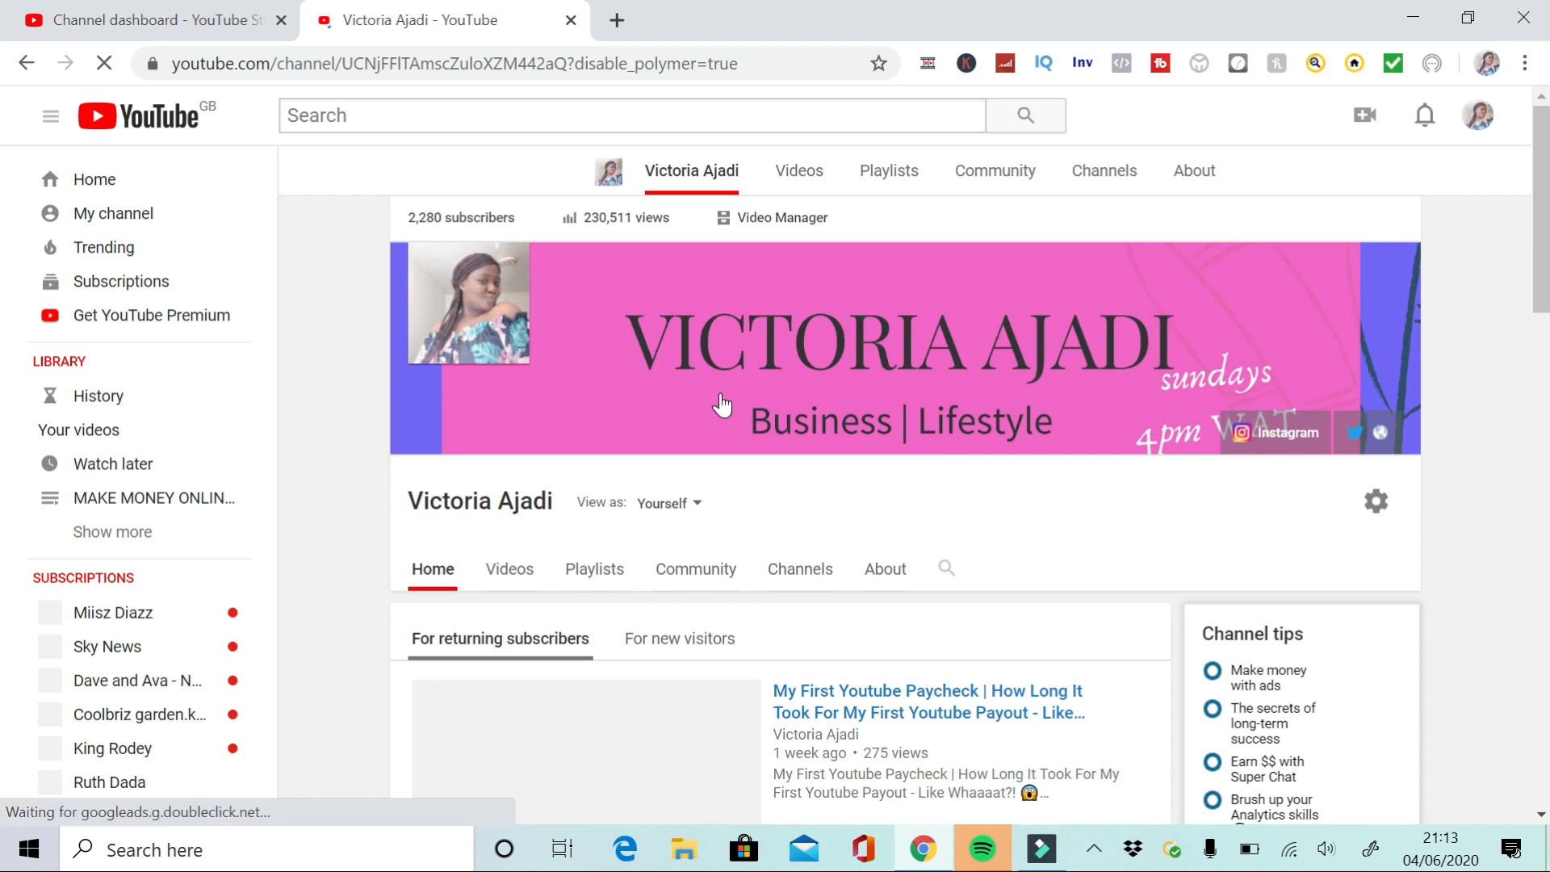
pyautogui.click(590, 575)
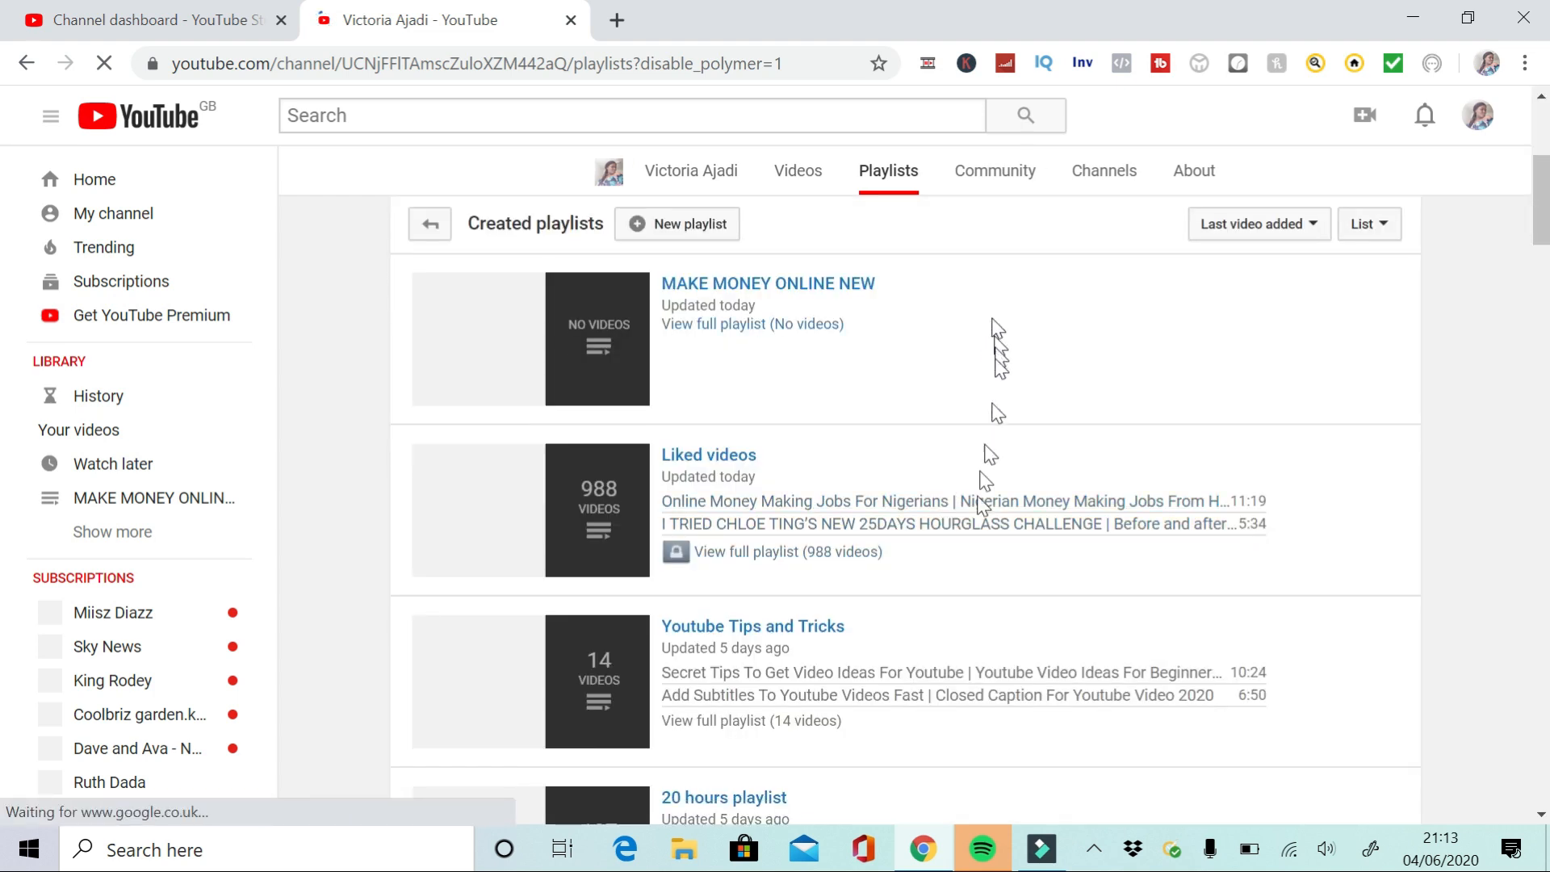
pyautogui.scroll(-10, 4, 496)
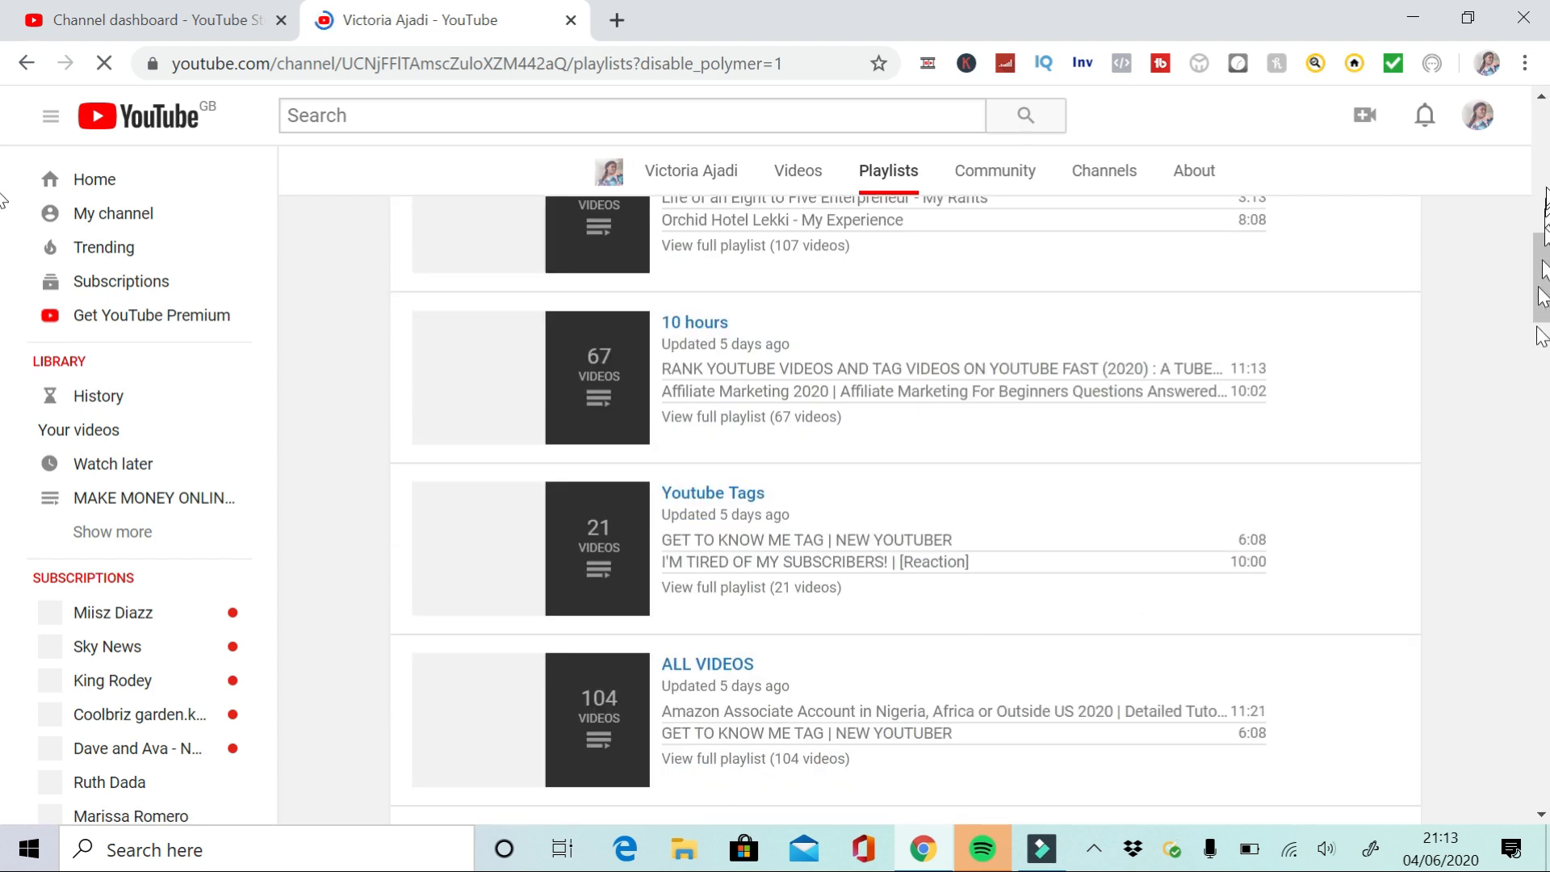
pyautogui.scroll(7, 4, 173)
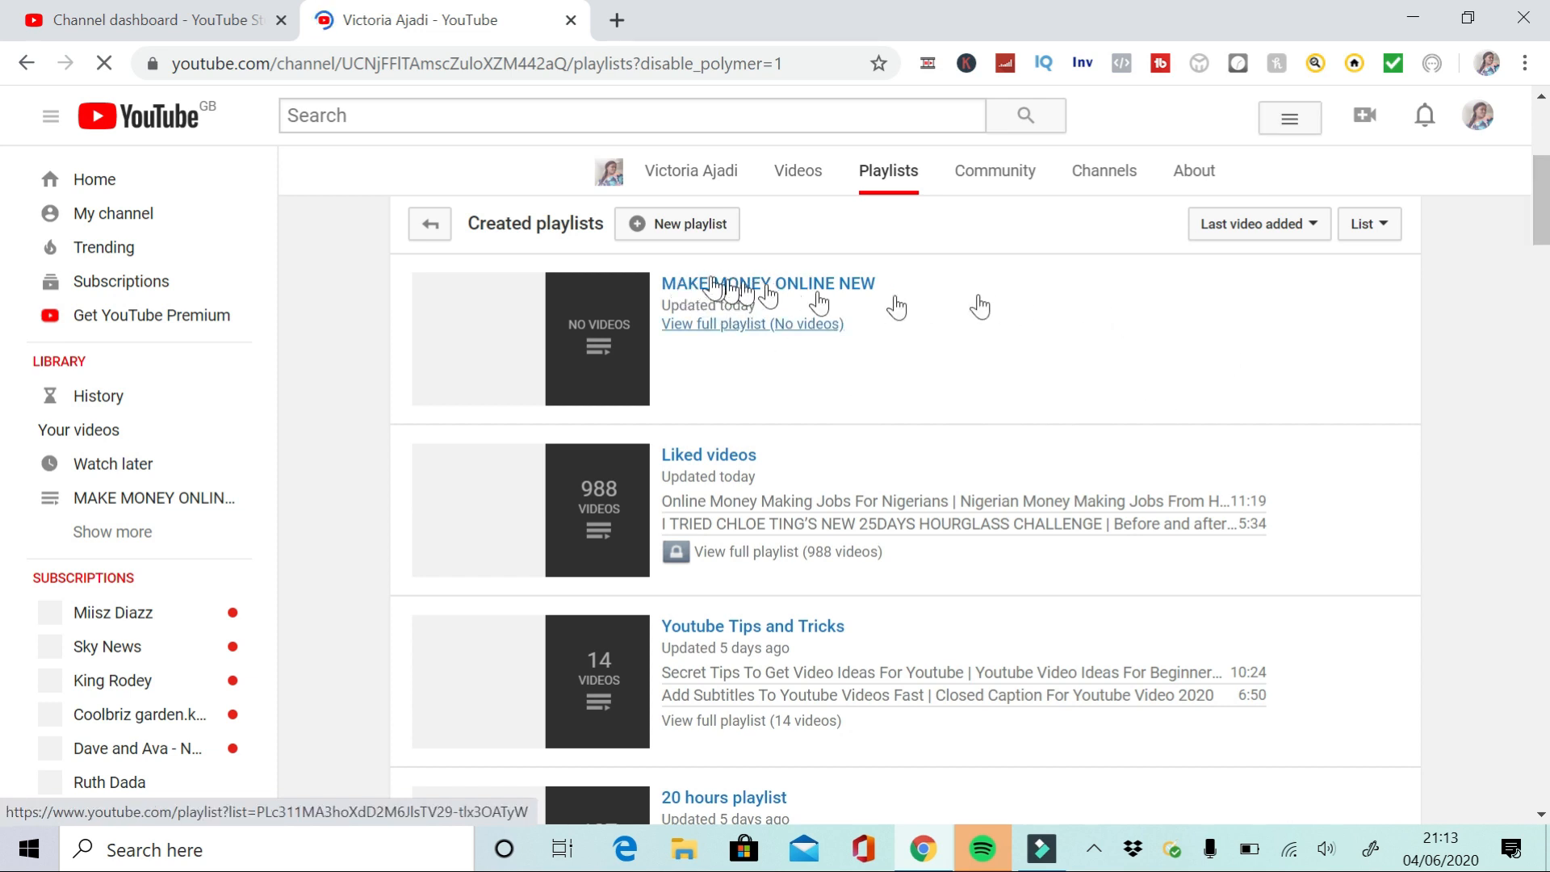
# Create a new public playlist titled makin money on youtube
pyautogui.click(637, 230)
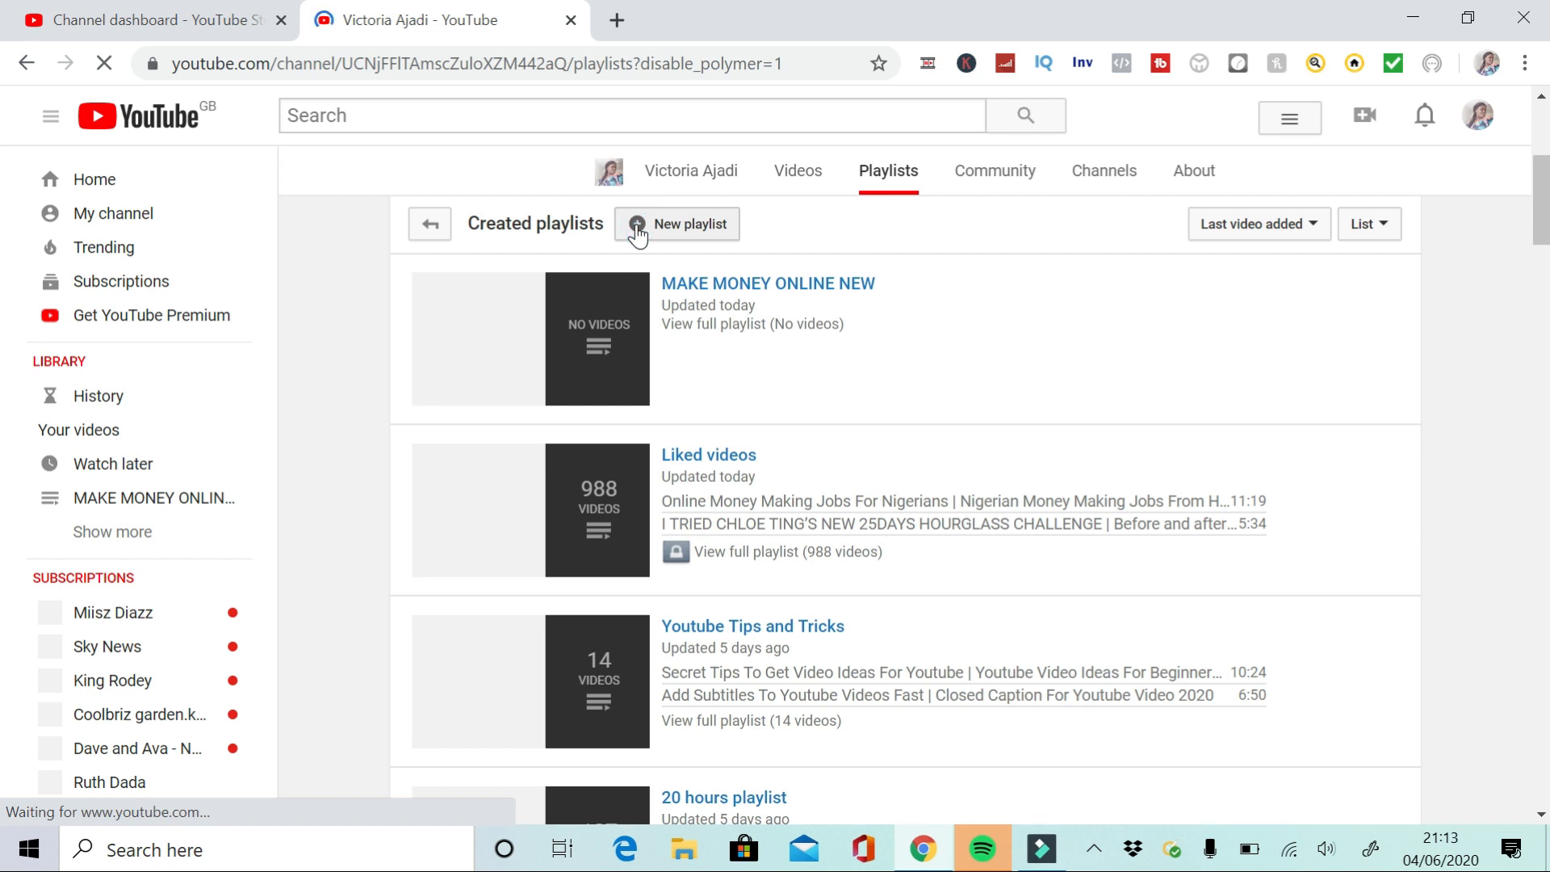
pyautogui.click(638, 231)
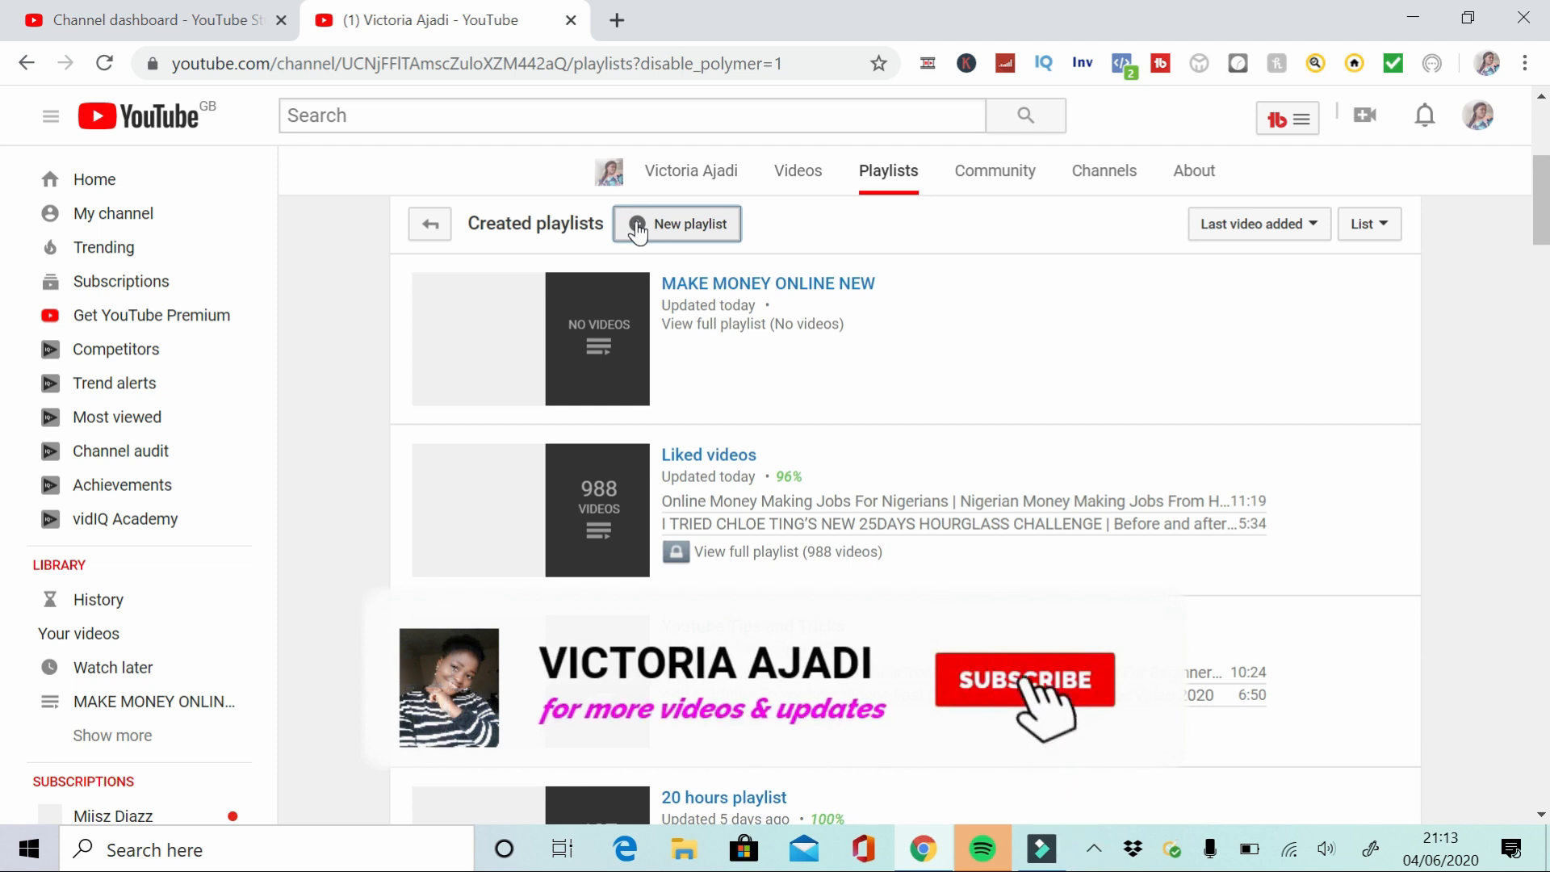
pyautogui.click(638, 229)
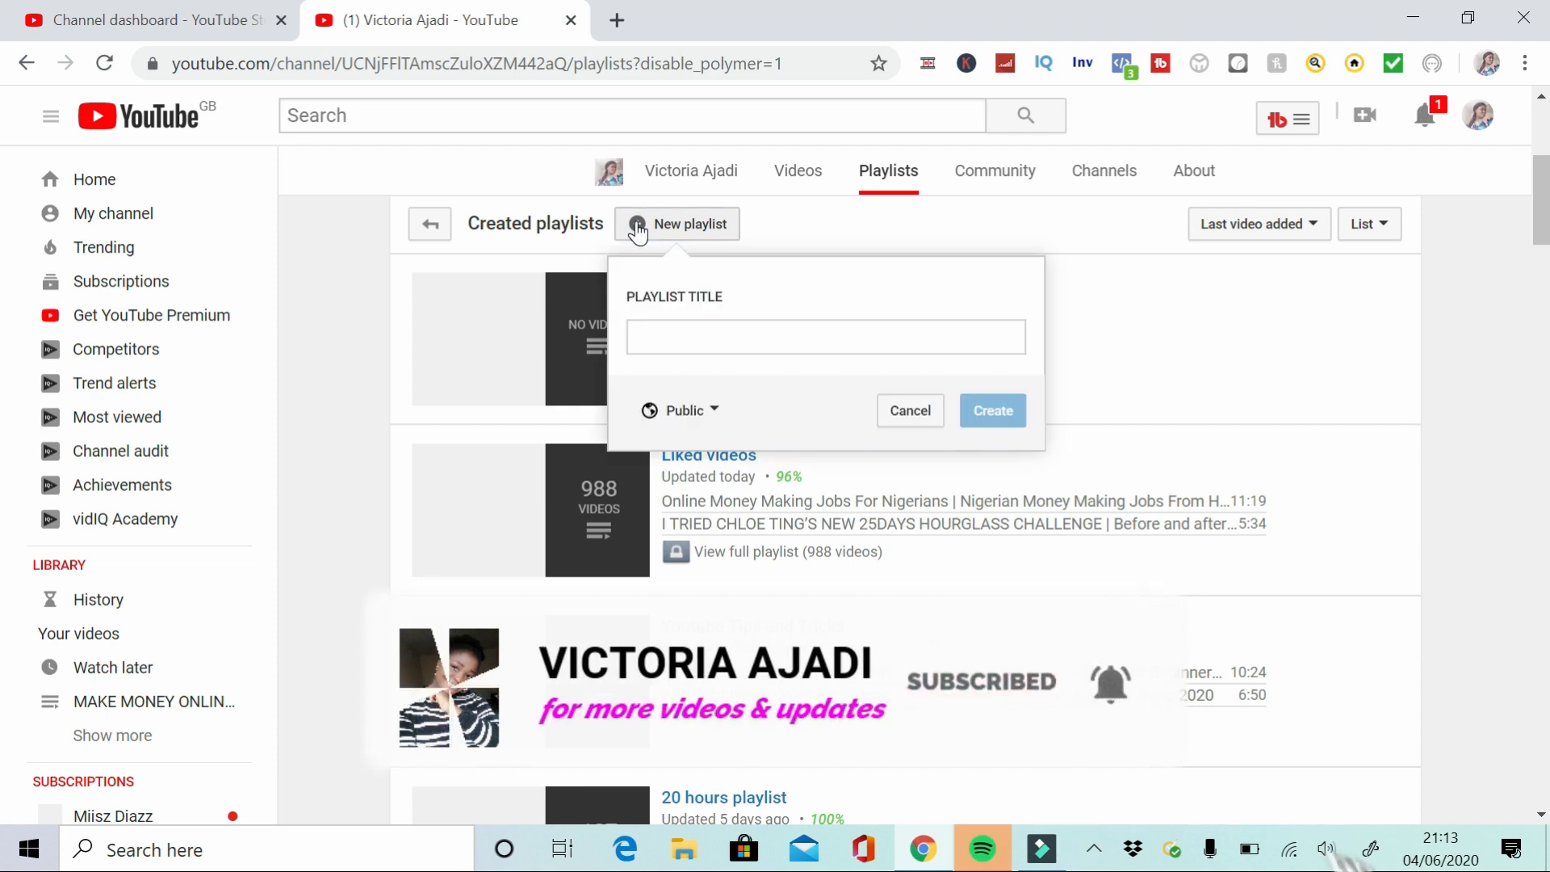
pyautogui.click(750, 337)
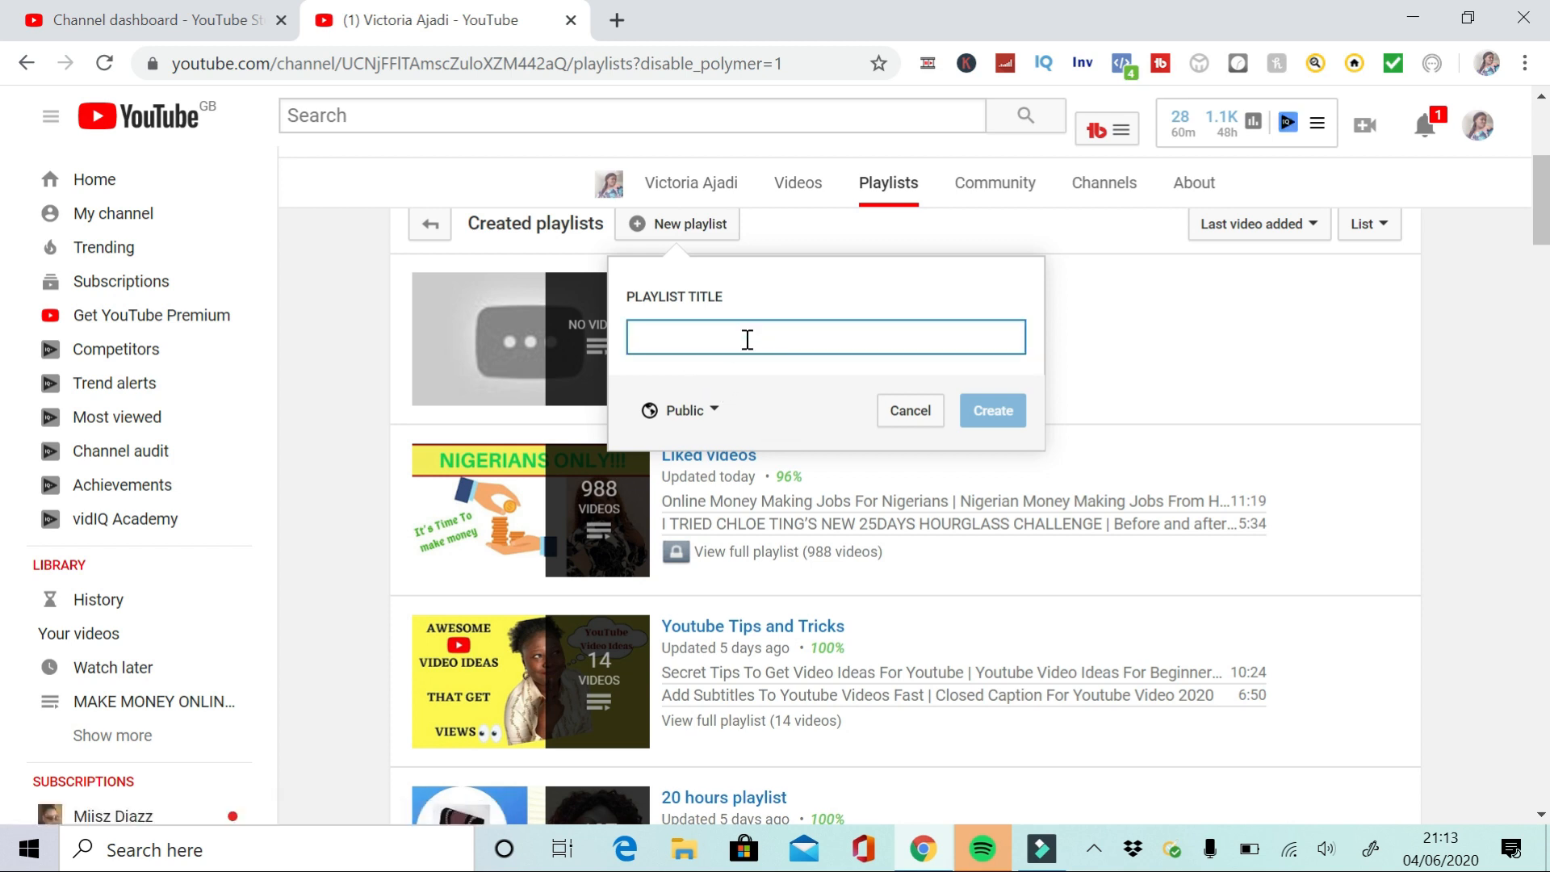
pyautogui.write('make')
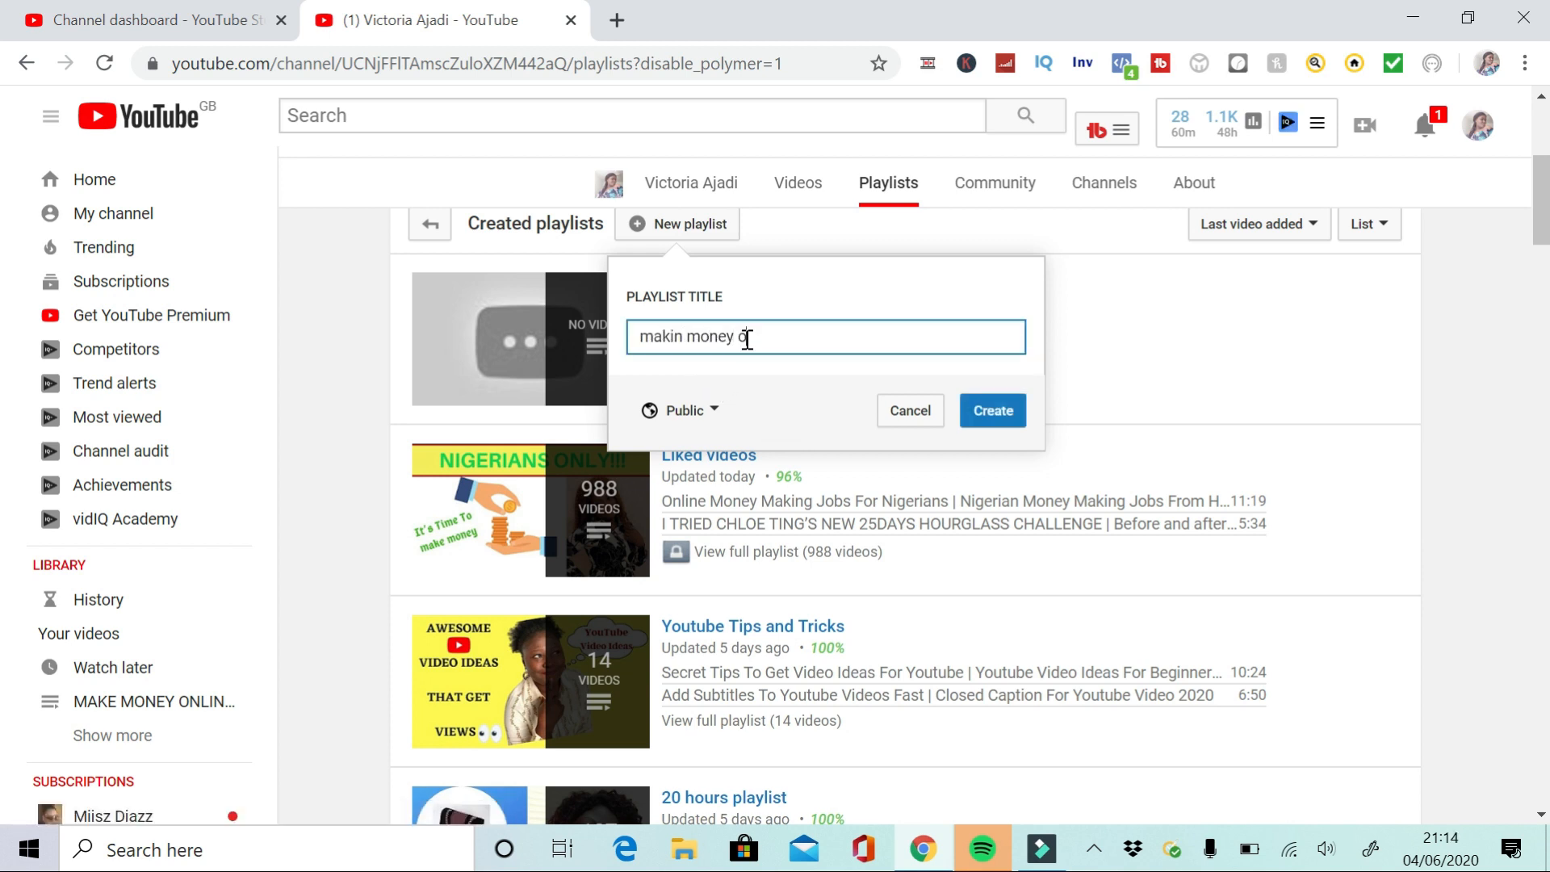
pyautogui.click(704, 410)
pyautogui.click(991, 412)
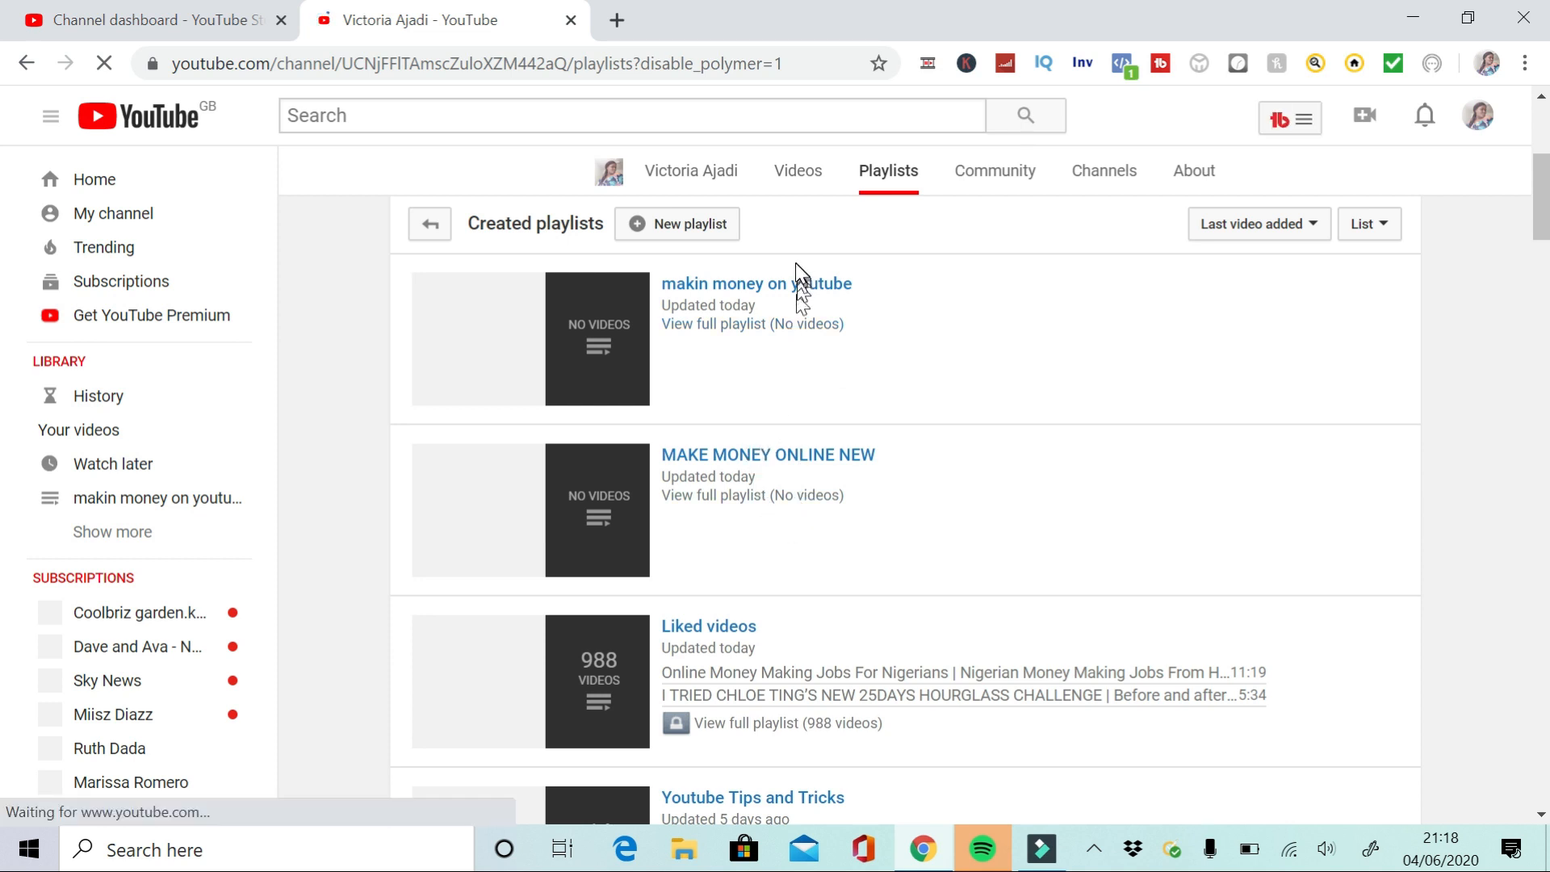
# Open the makin money on youtube playlist and add the three latest videos from your own uploads to it
pyautogui.click(681, 288)
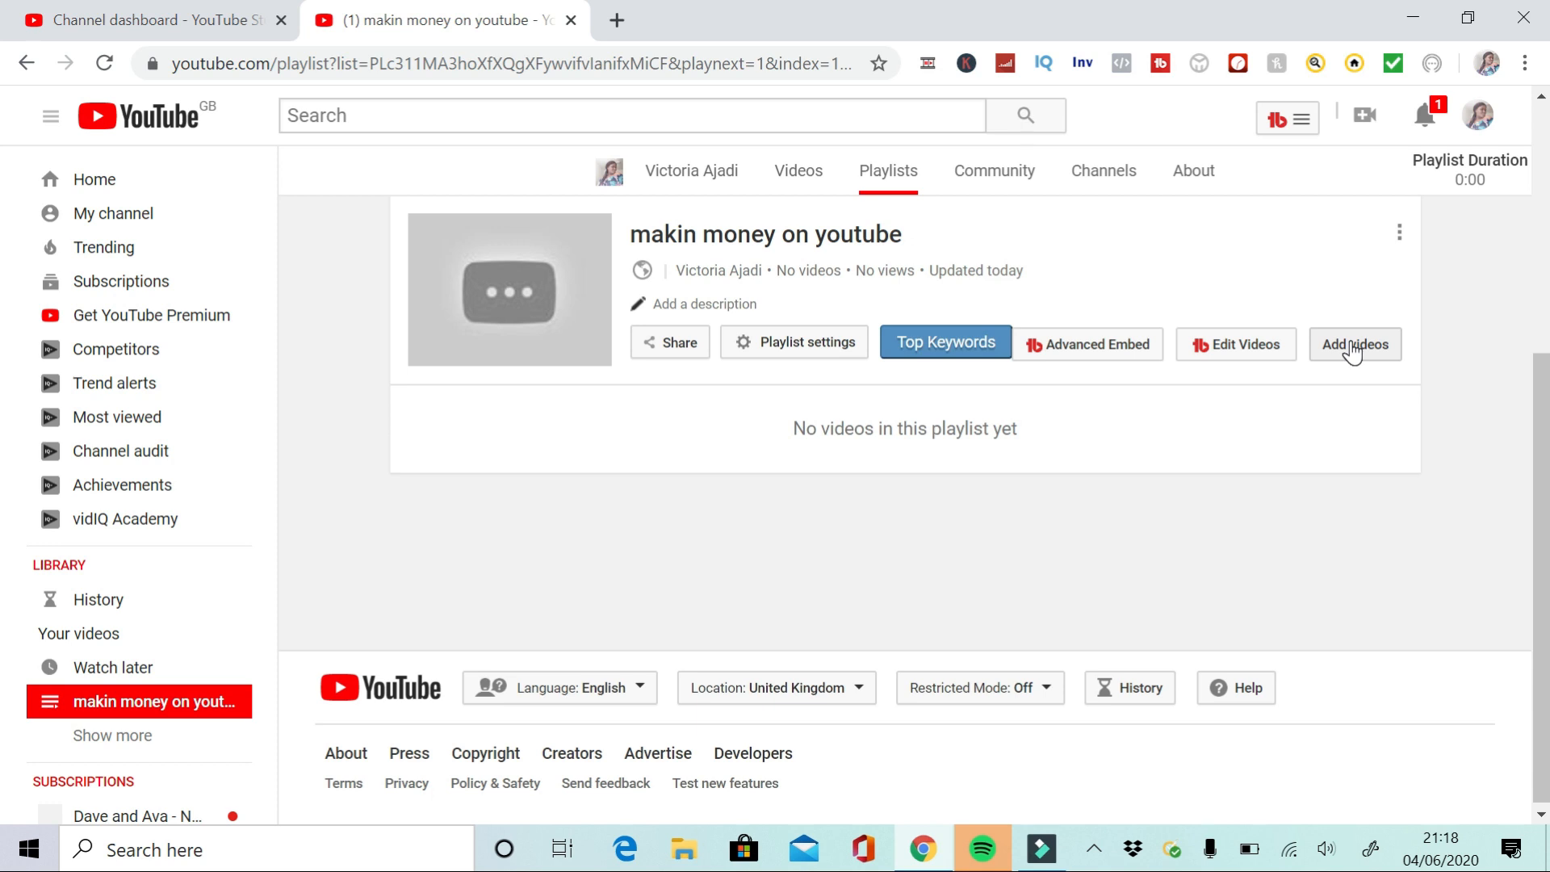
pyautogui.click(1337, 350)
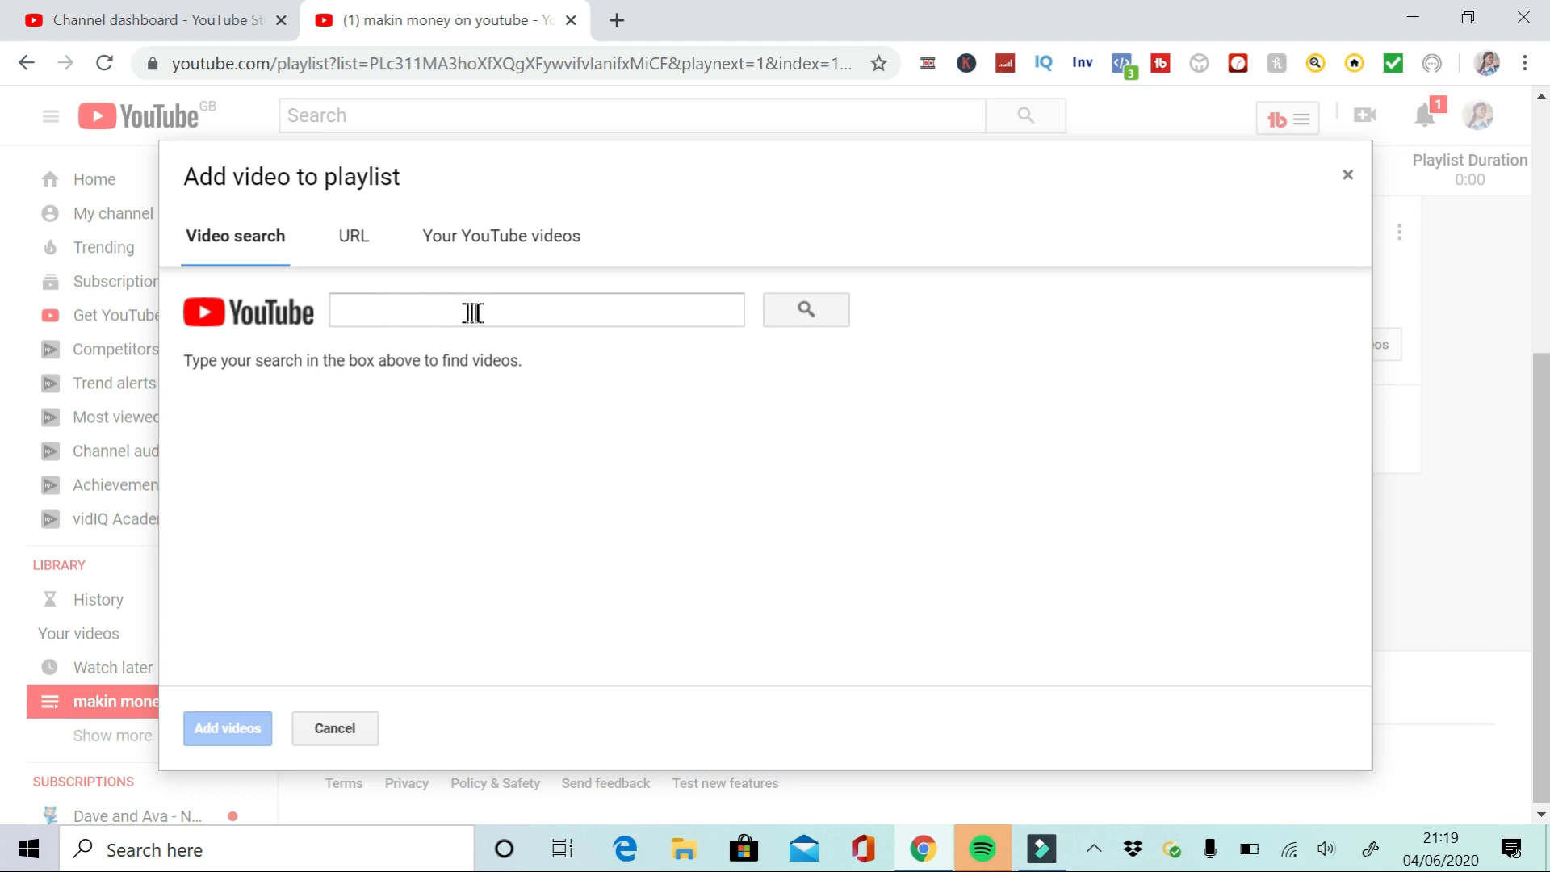
pyautogui.click(353, 242)
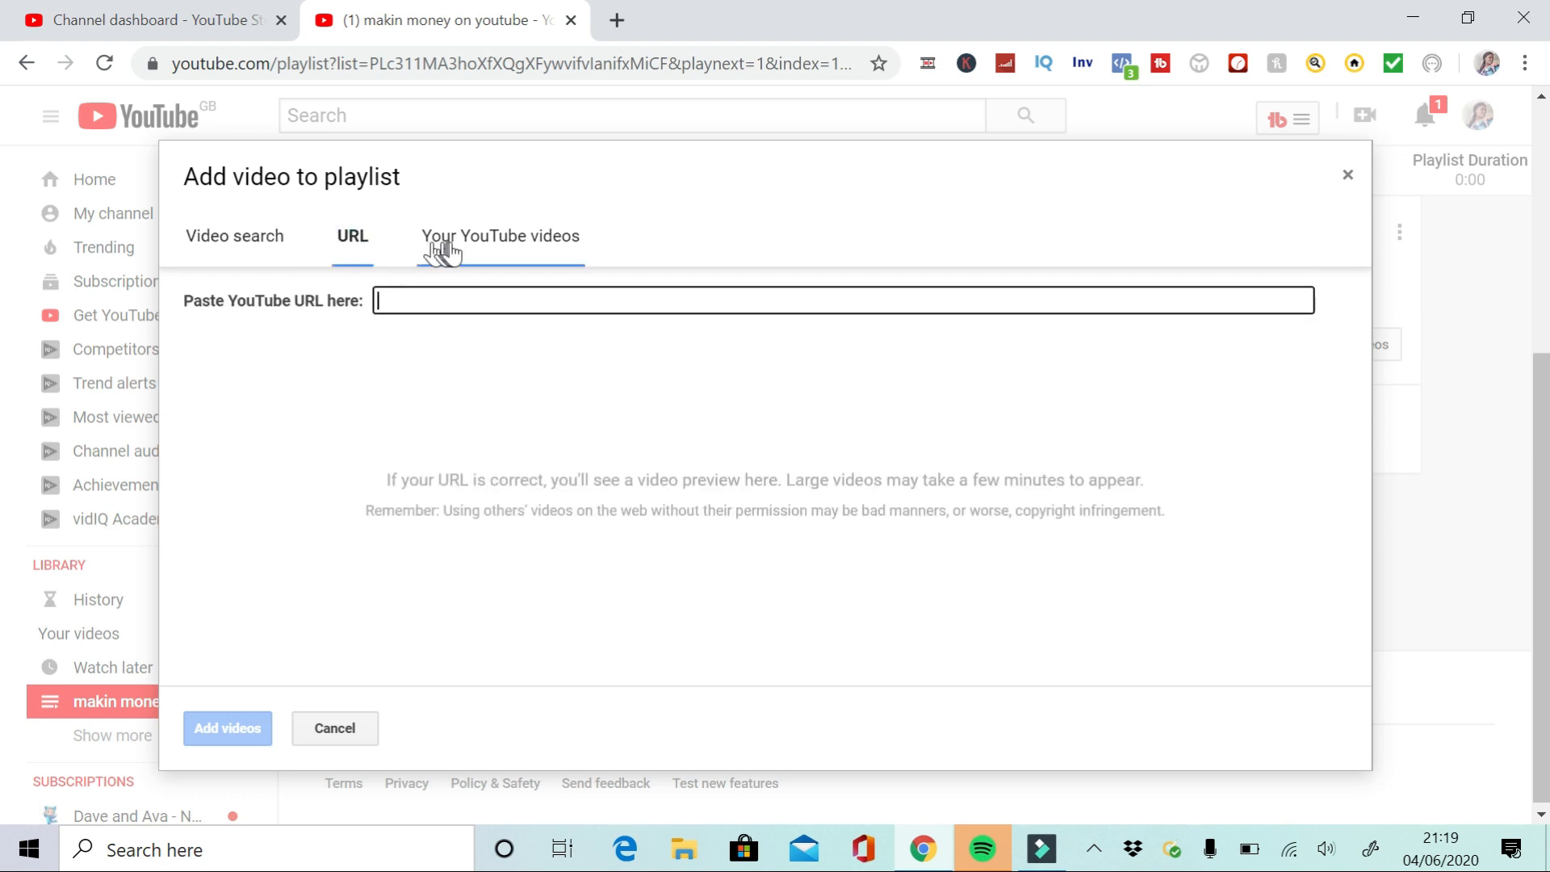
pyautogui.click(464, 252)
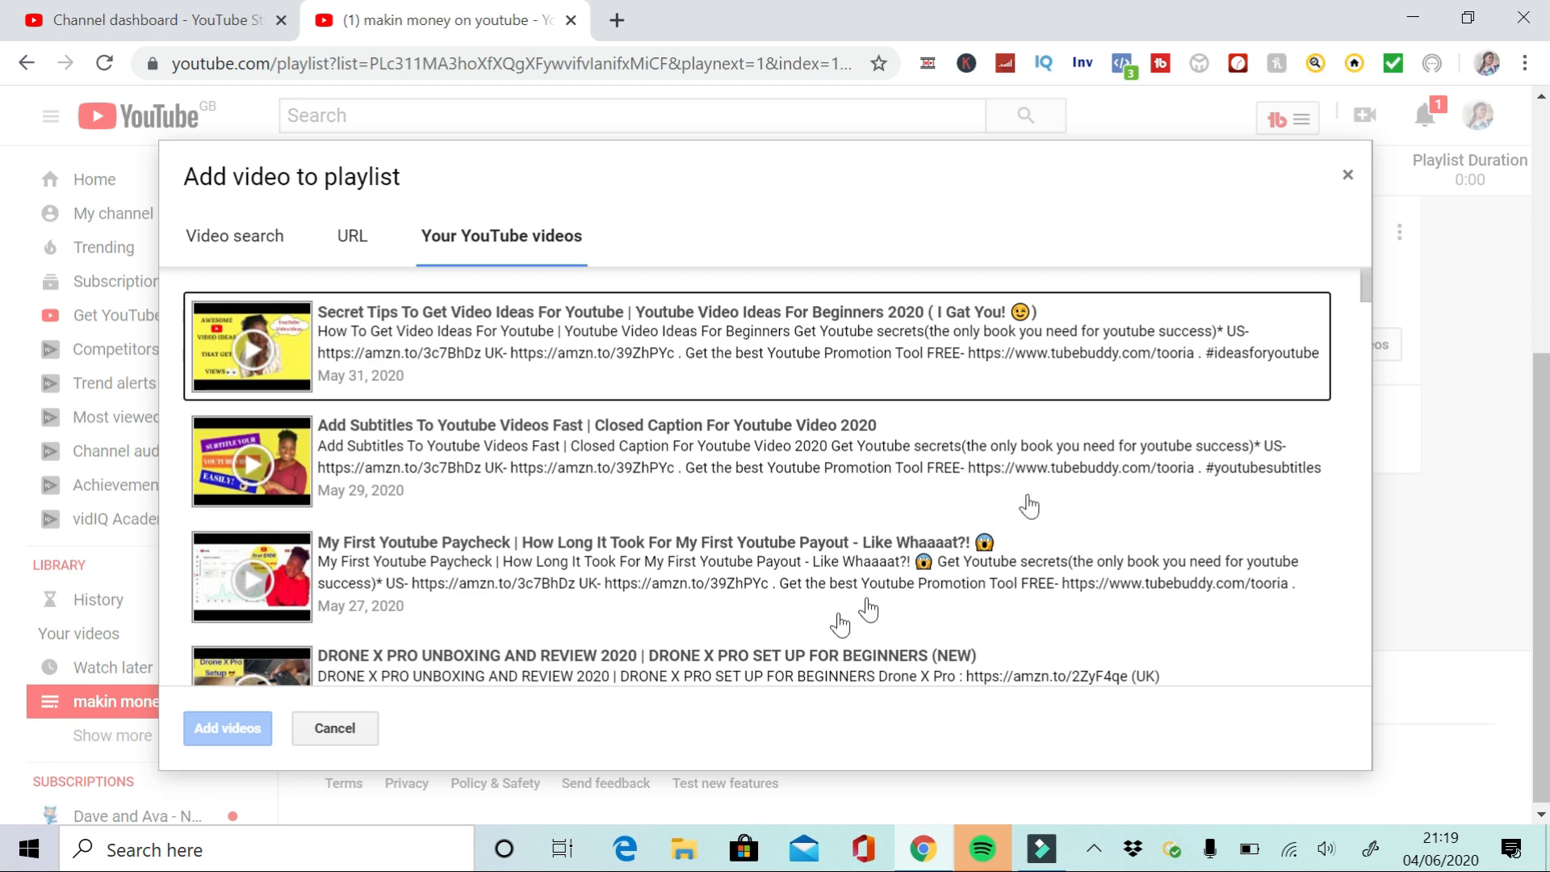
pyautogui.click(468, 559)
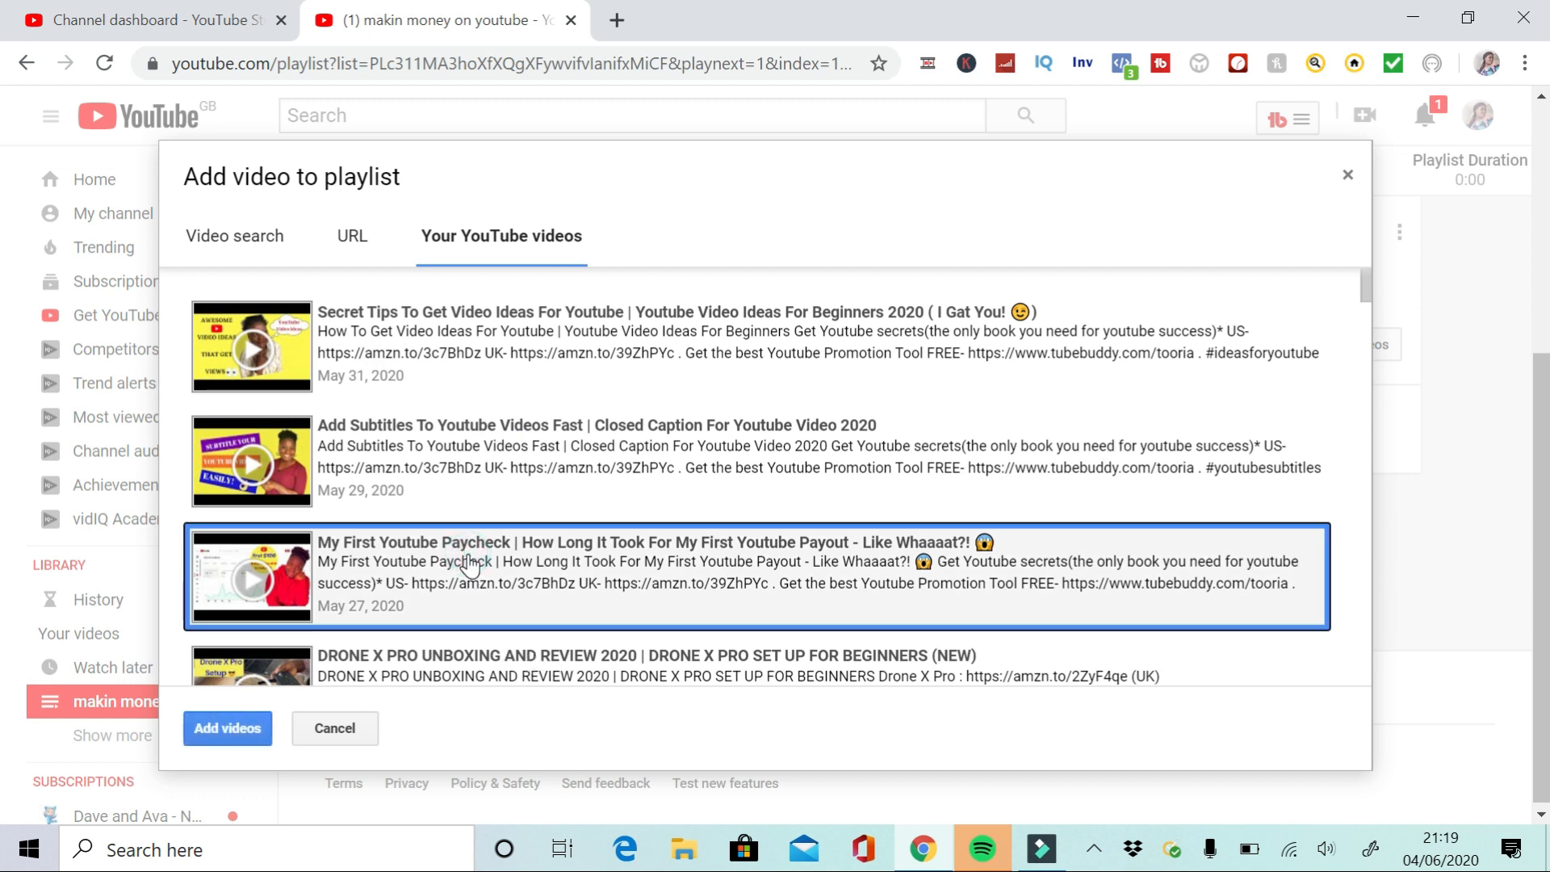
pyautogui.click(444, 450)
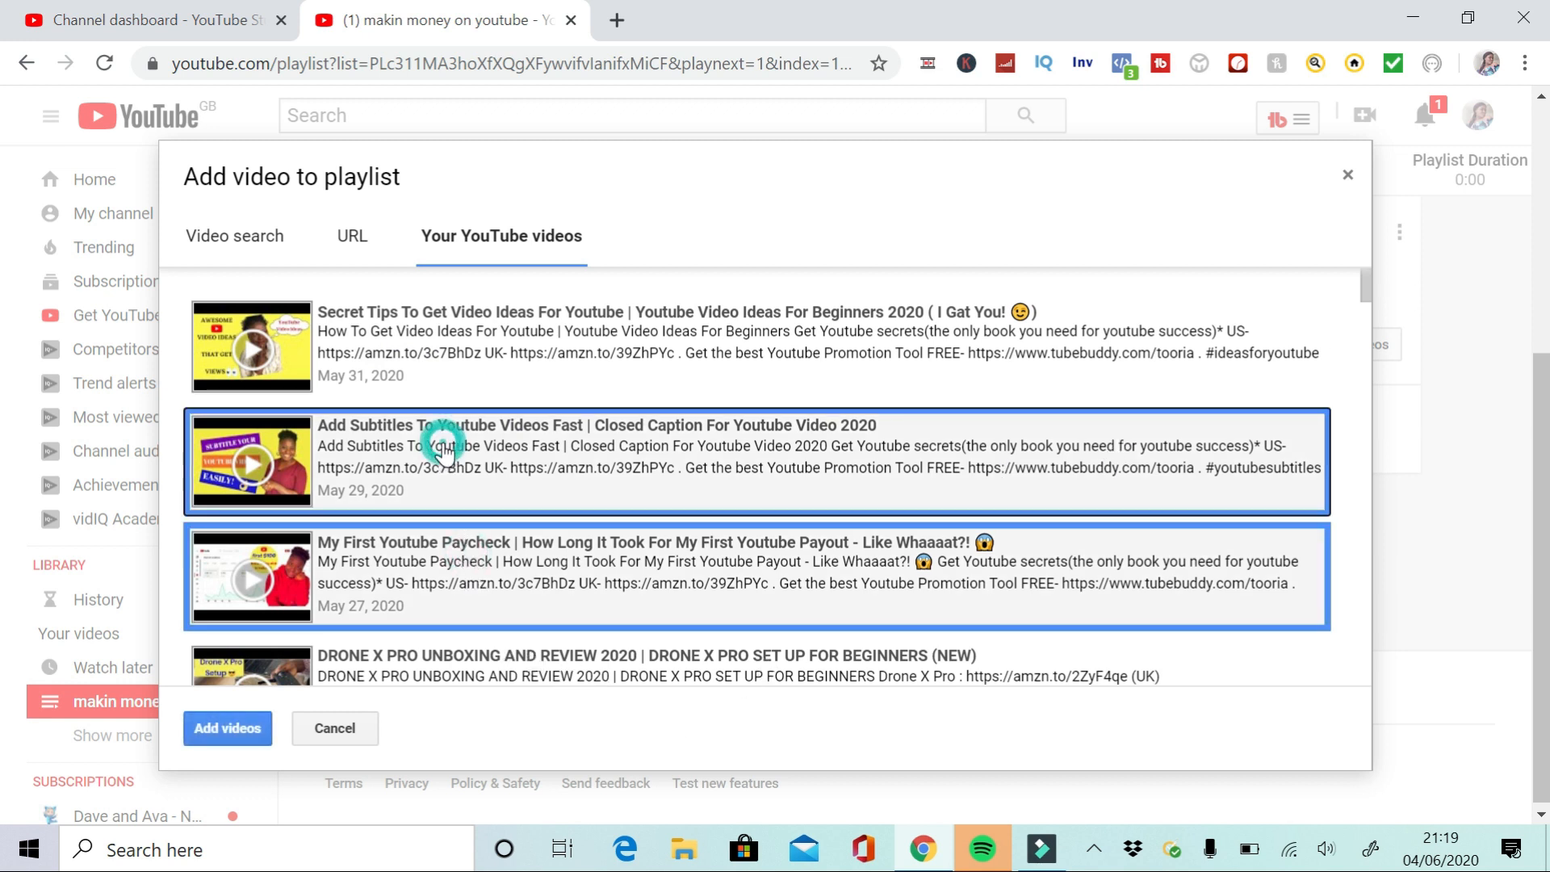
pyautogui.click(469, 343)
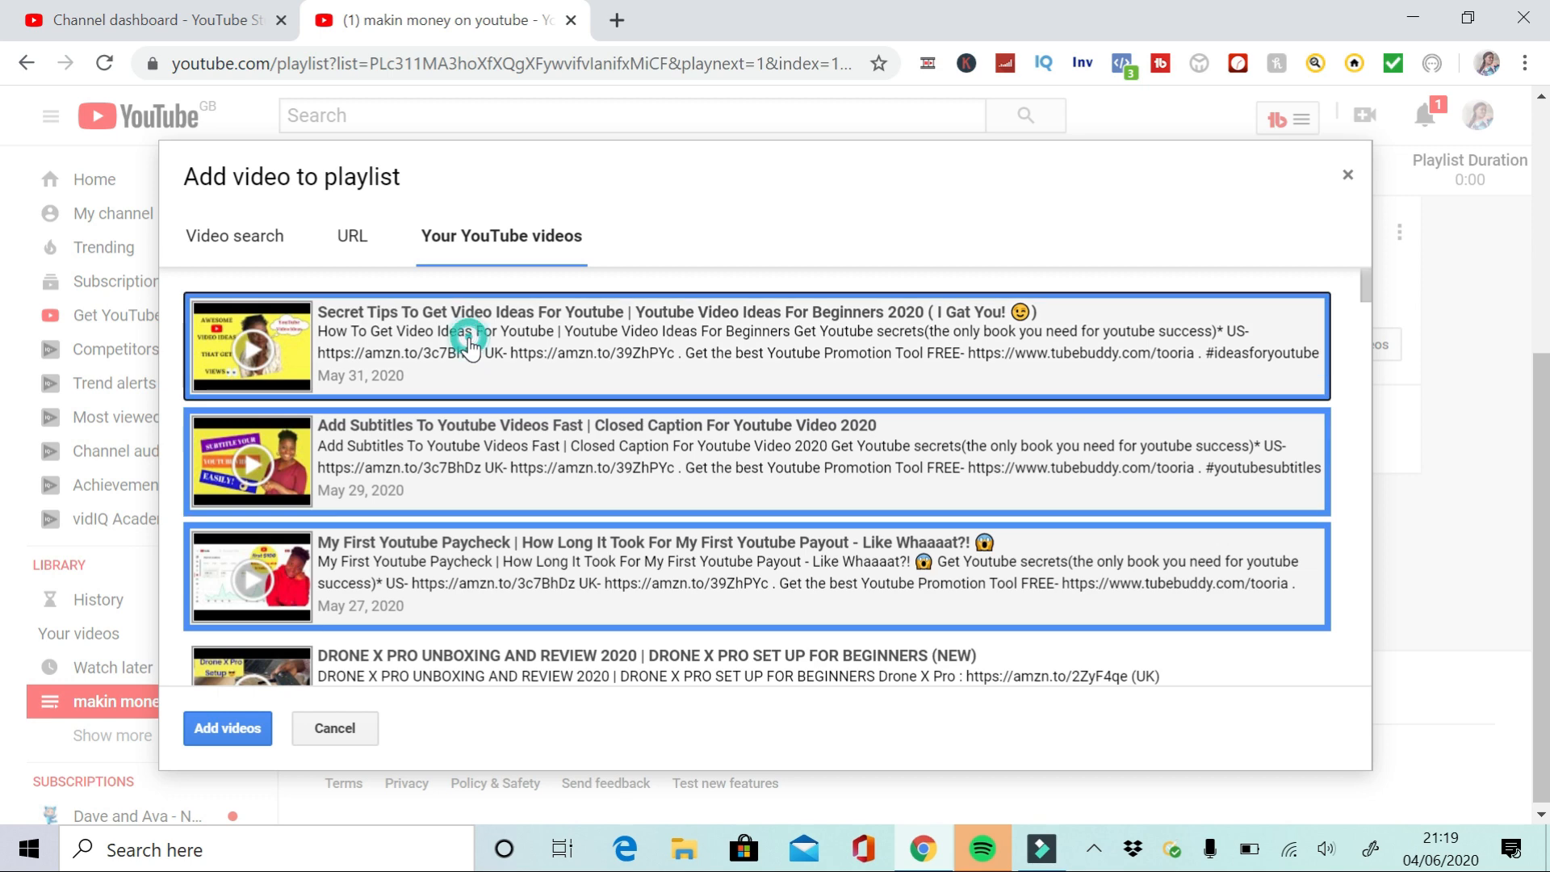
pyautogui.click(225, 734)
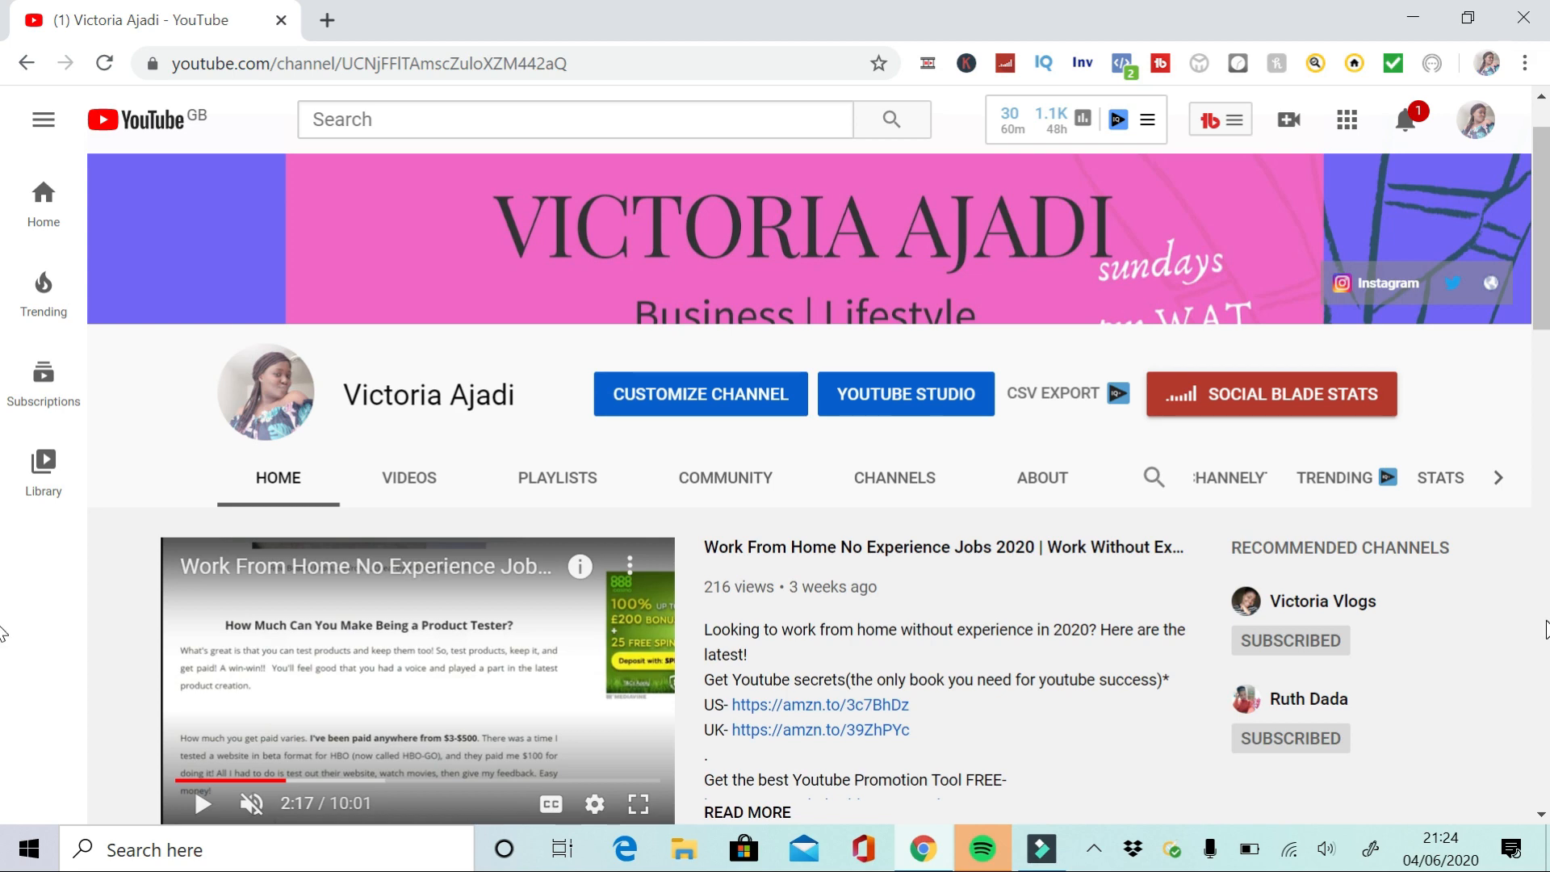
# Examine the channel home page, including its playlist sections and the For new visitors view
pyautogui.scroll(-15, 1546, 630)
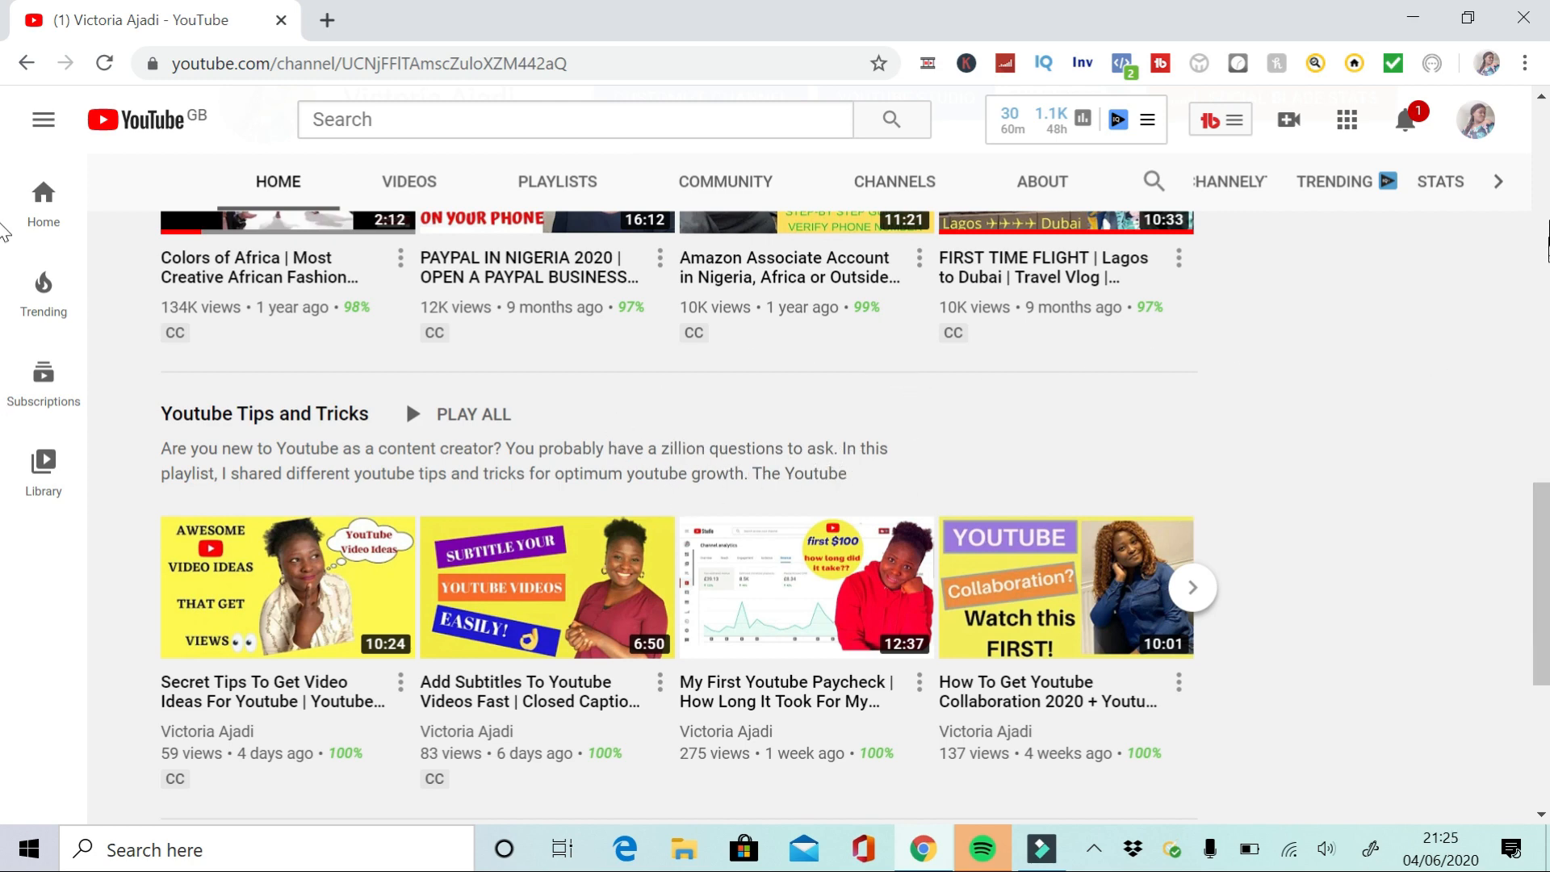
pyautogui.scroll(15, 2, 232)
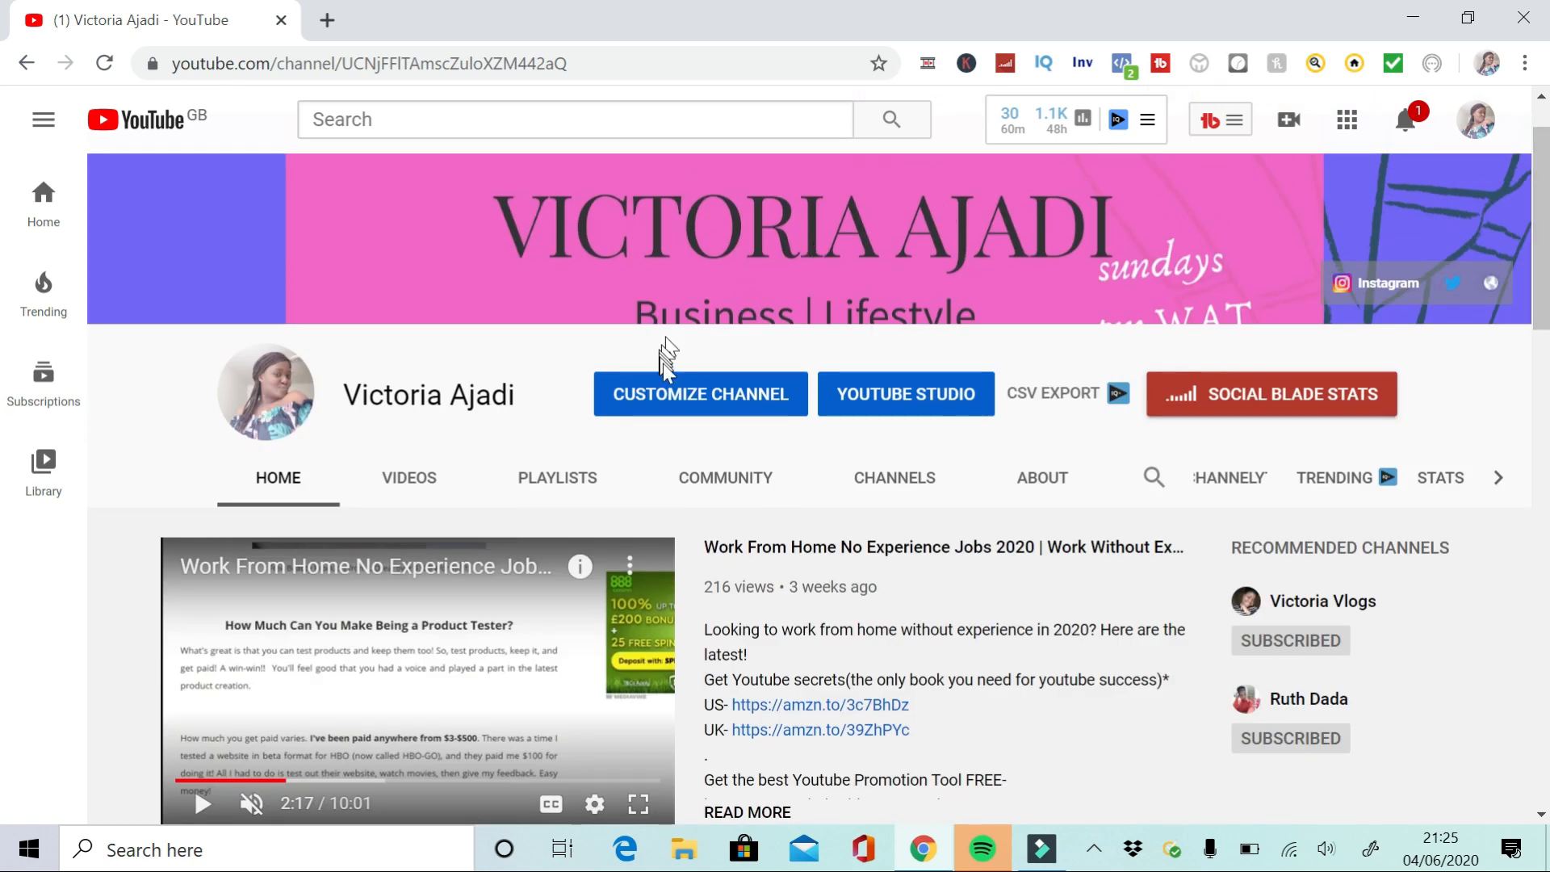
pyautogui.click(725, 393)
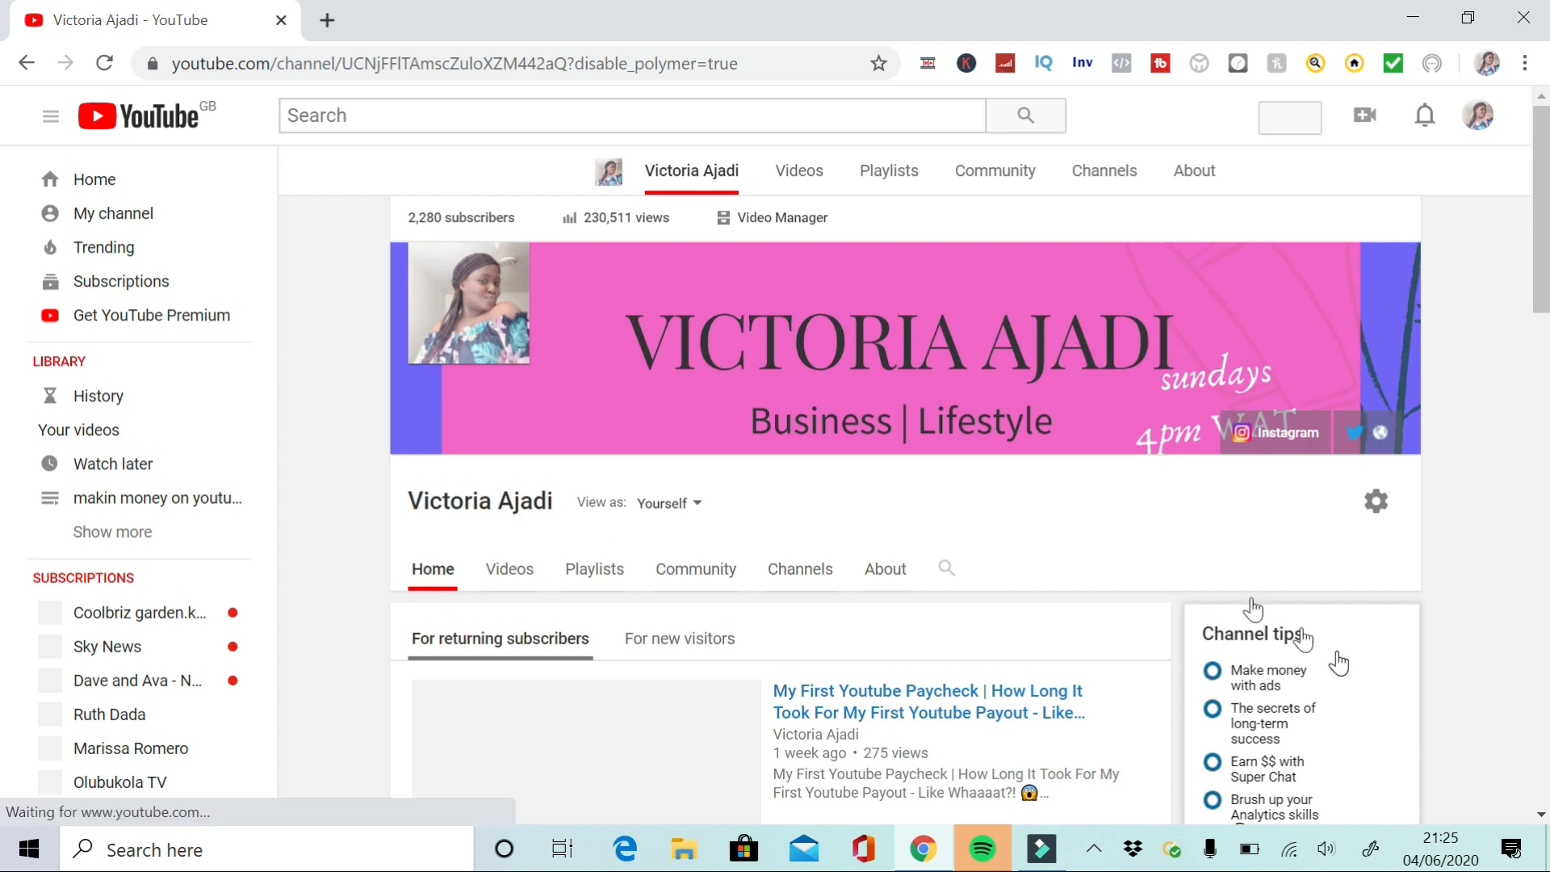
pyautogui.scroll(-4, 1542, 824)
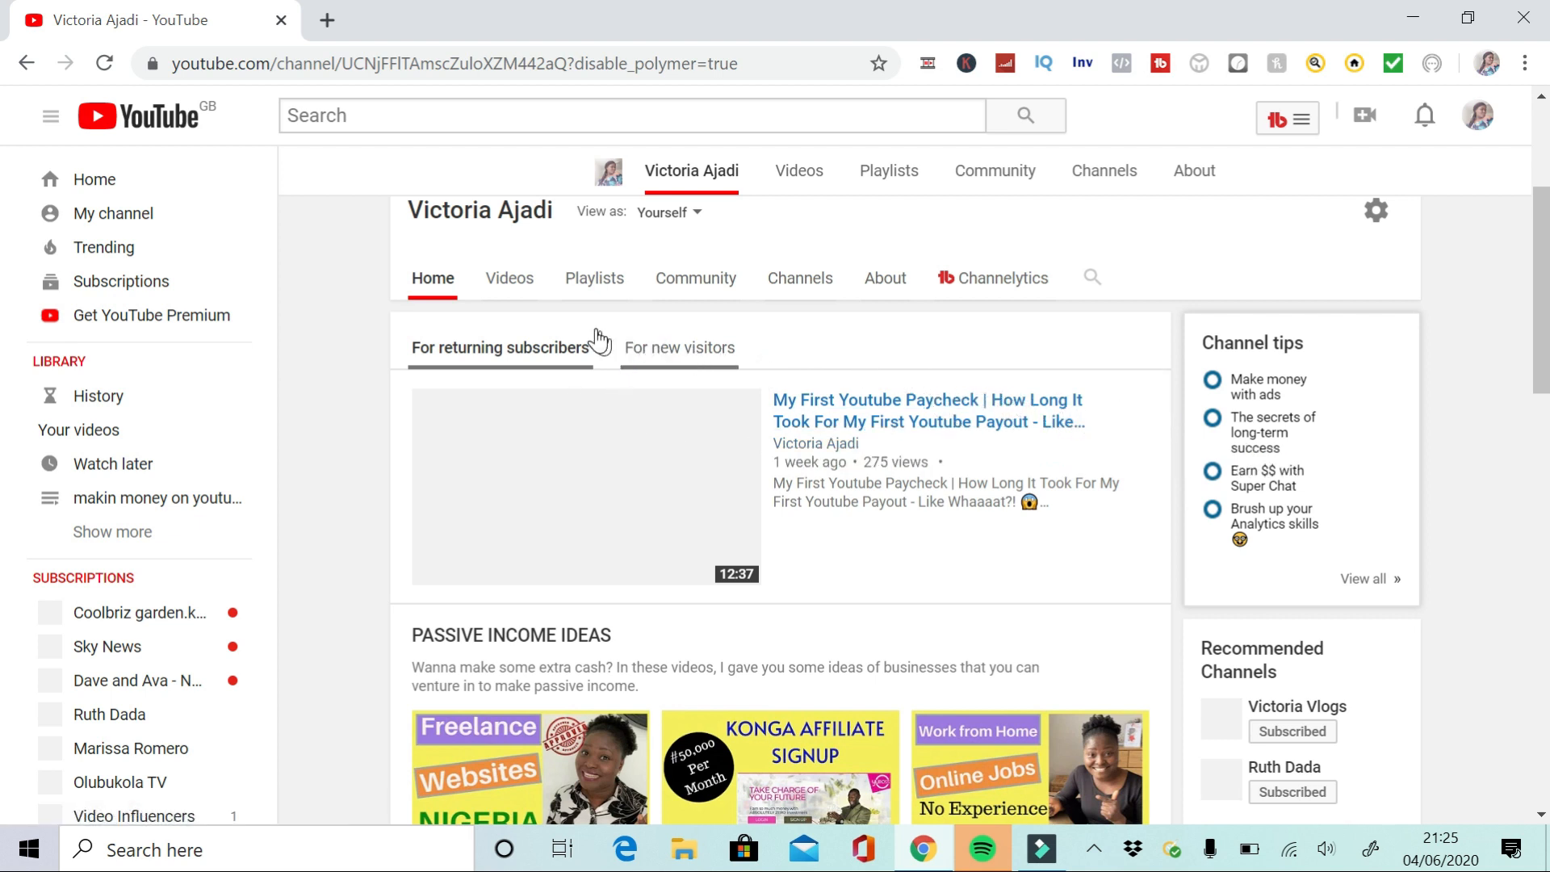
pyautogui.click(712, 352)
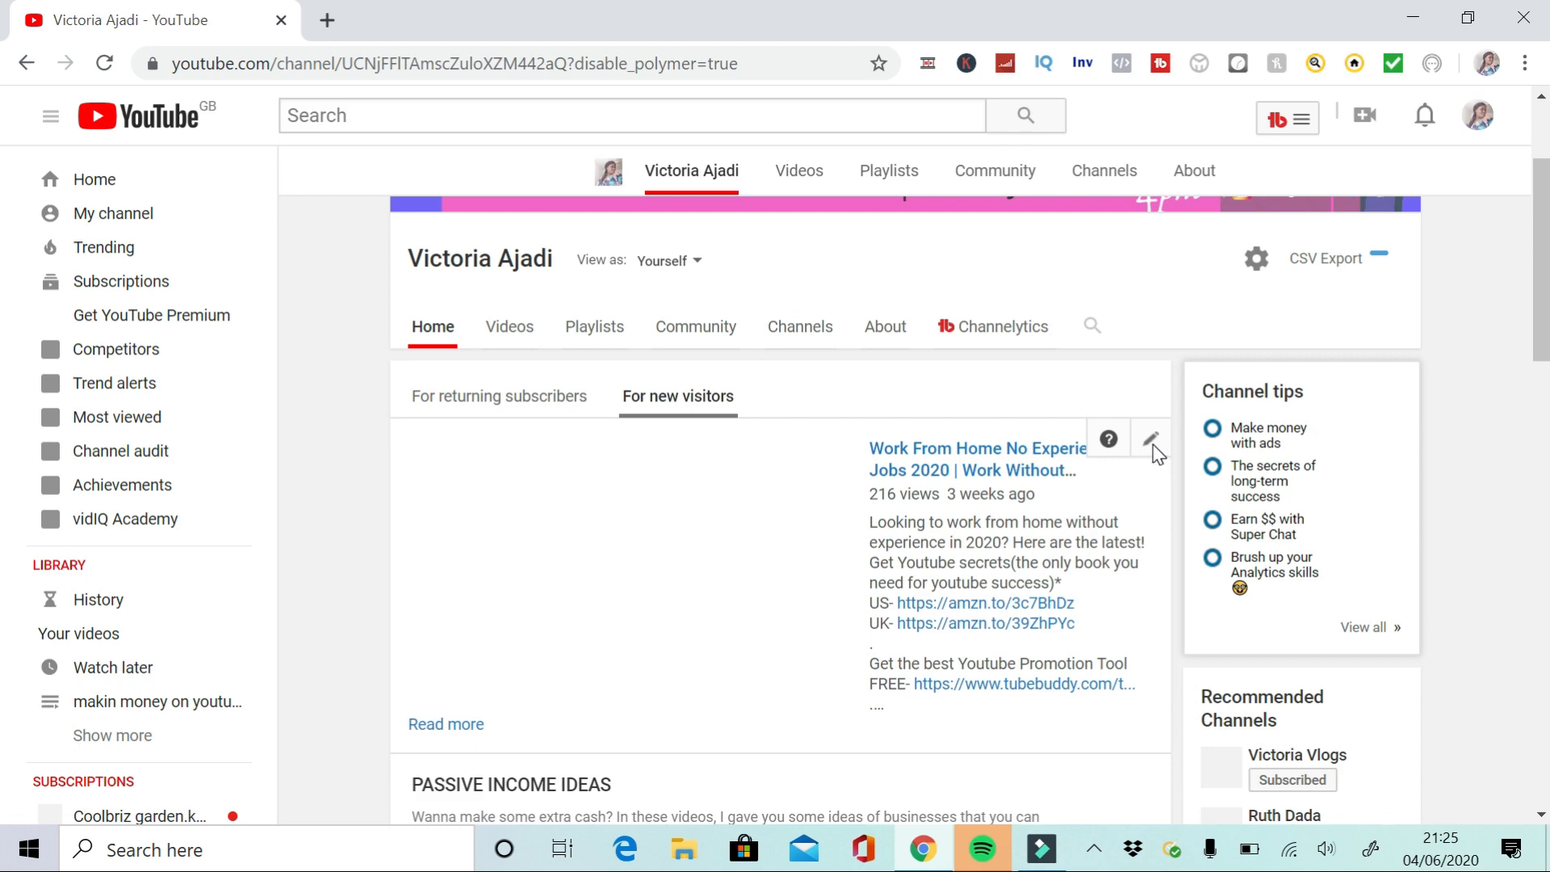
pyautogui.click(1545, 609)
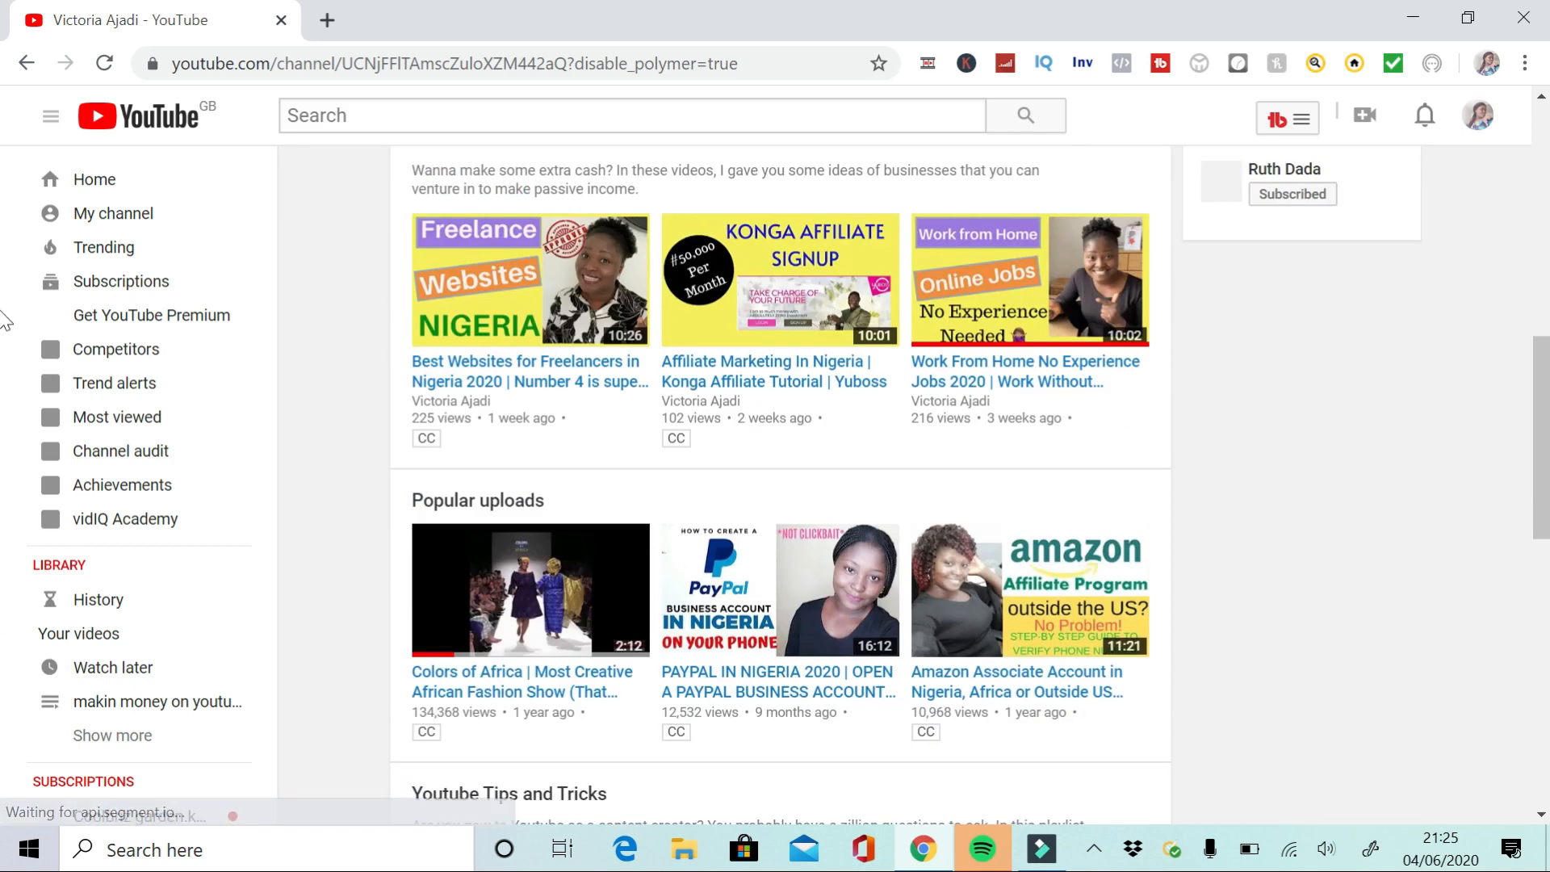
pyautogui.click(1542, 97)
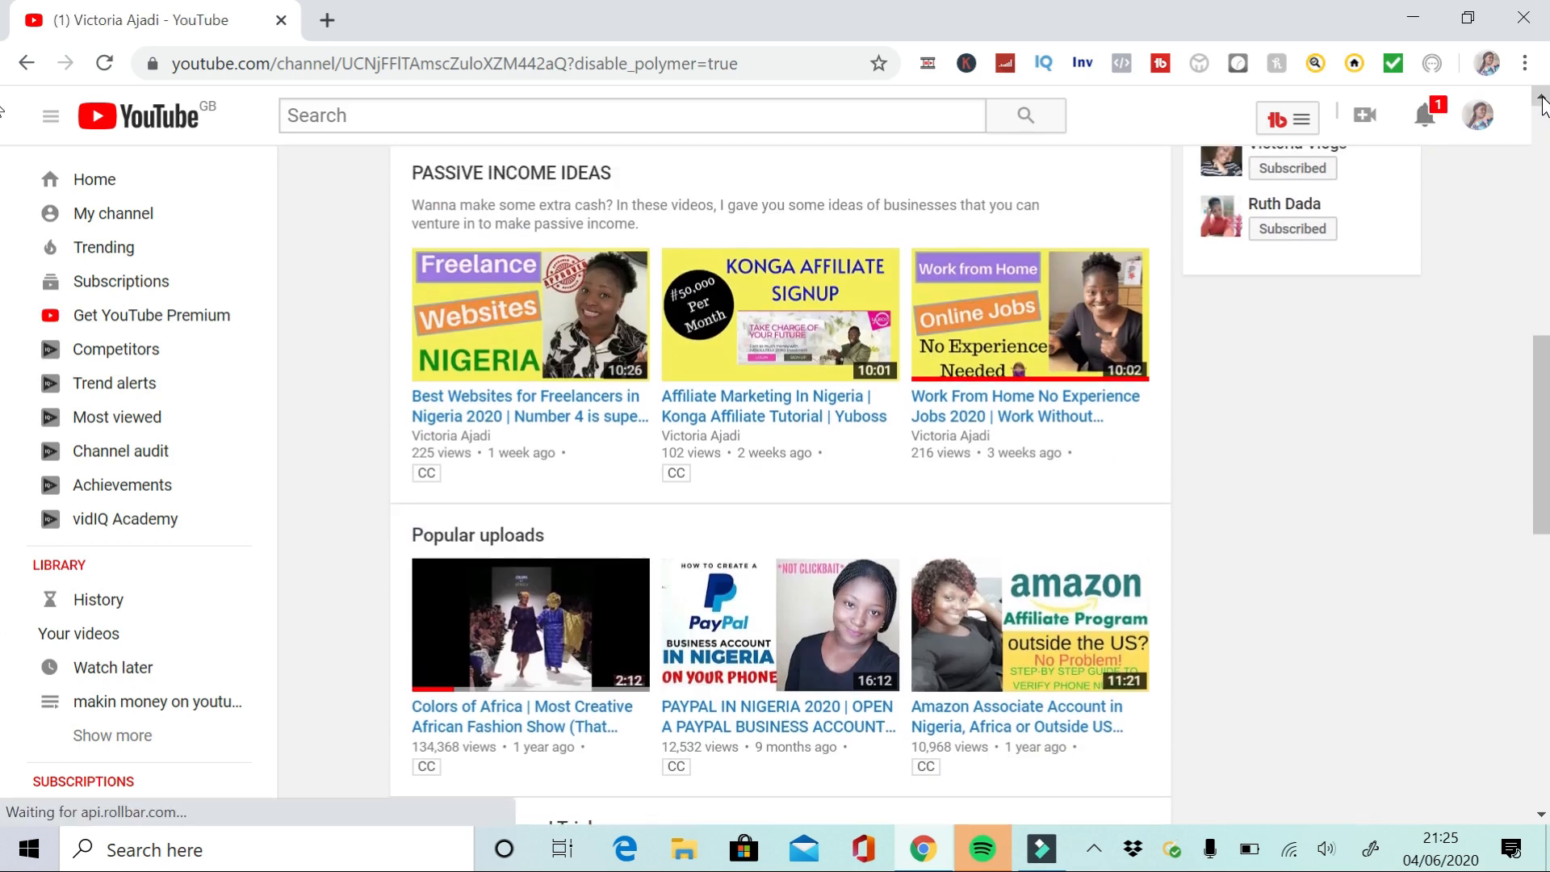
# Add a new section at the bottom of the channel home page with Single playlist as its content
pyautogui.click(1542, 98)
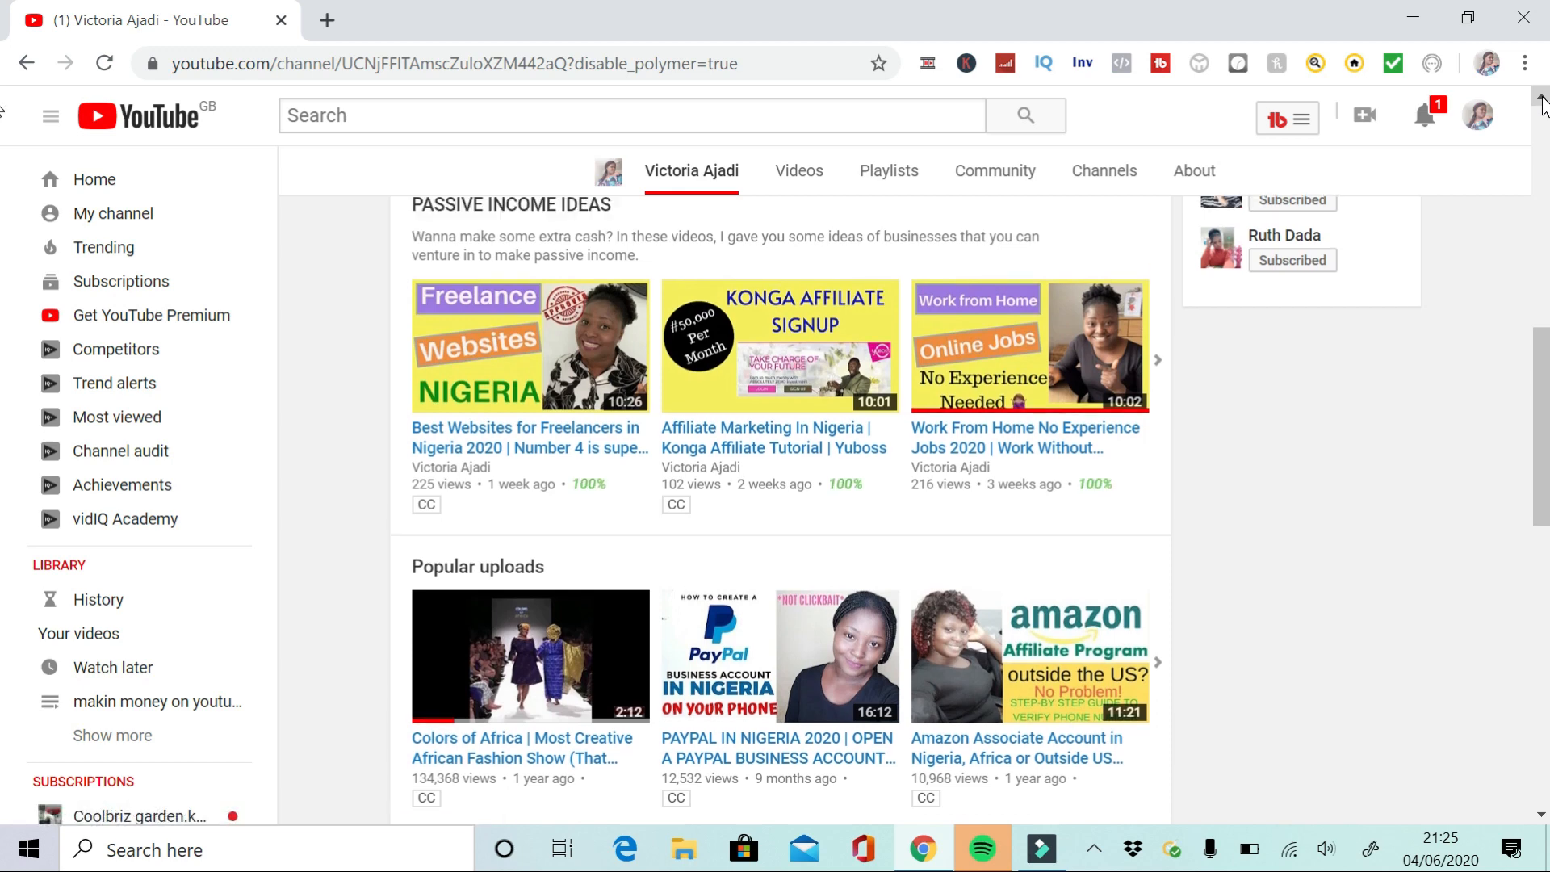
pyautogui.click(1543, 98)
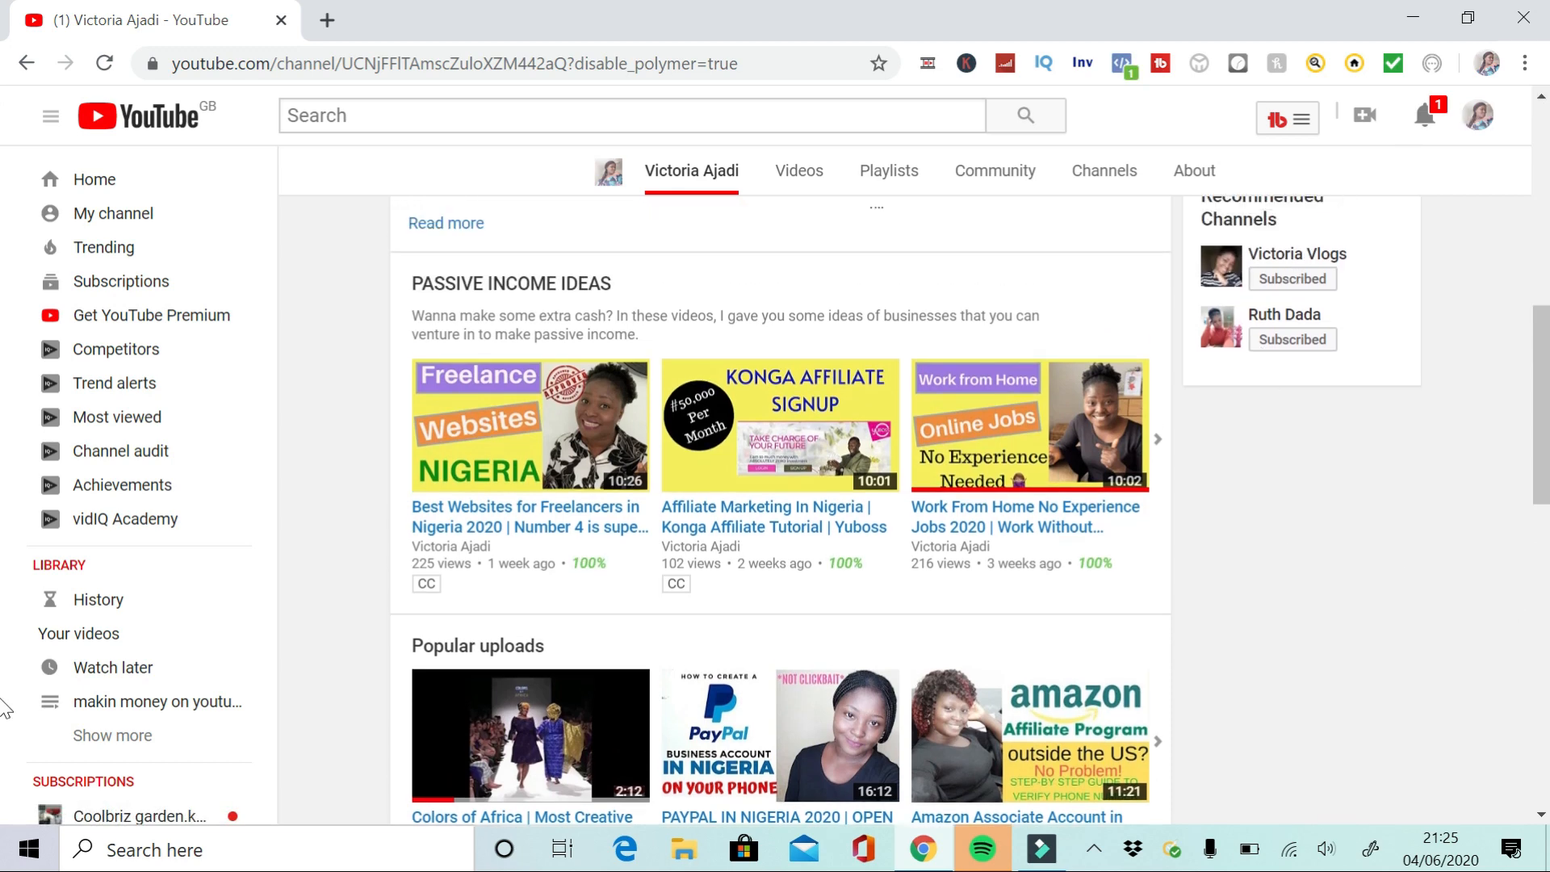
pyautogui.scroll(-12, 1, 699)
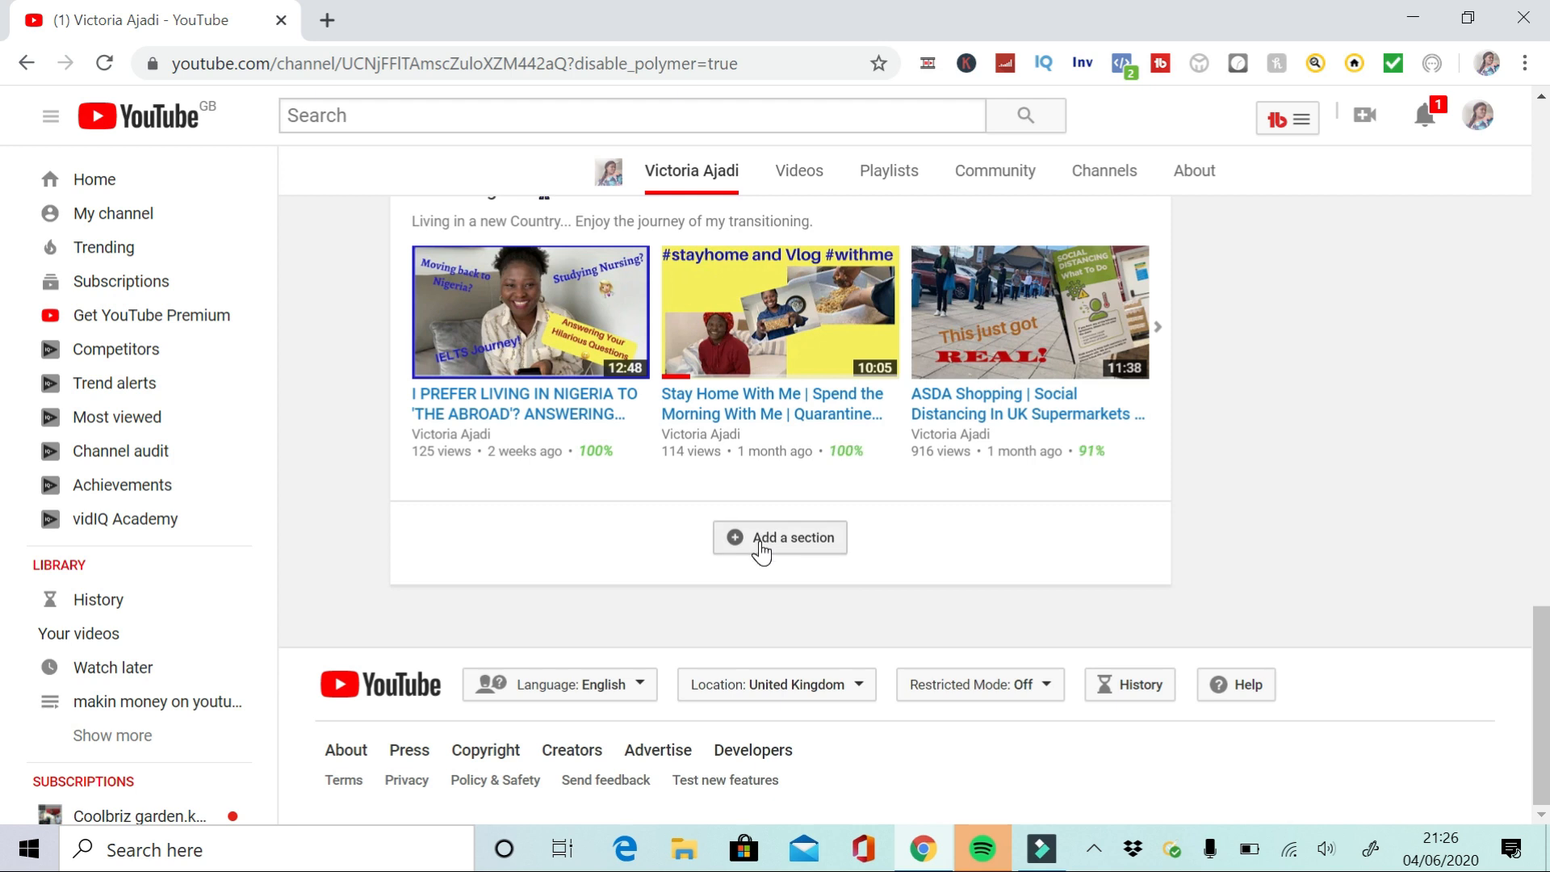
pyautogui.click(759, 543)
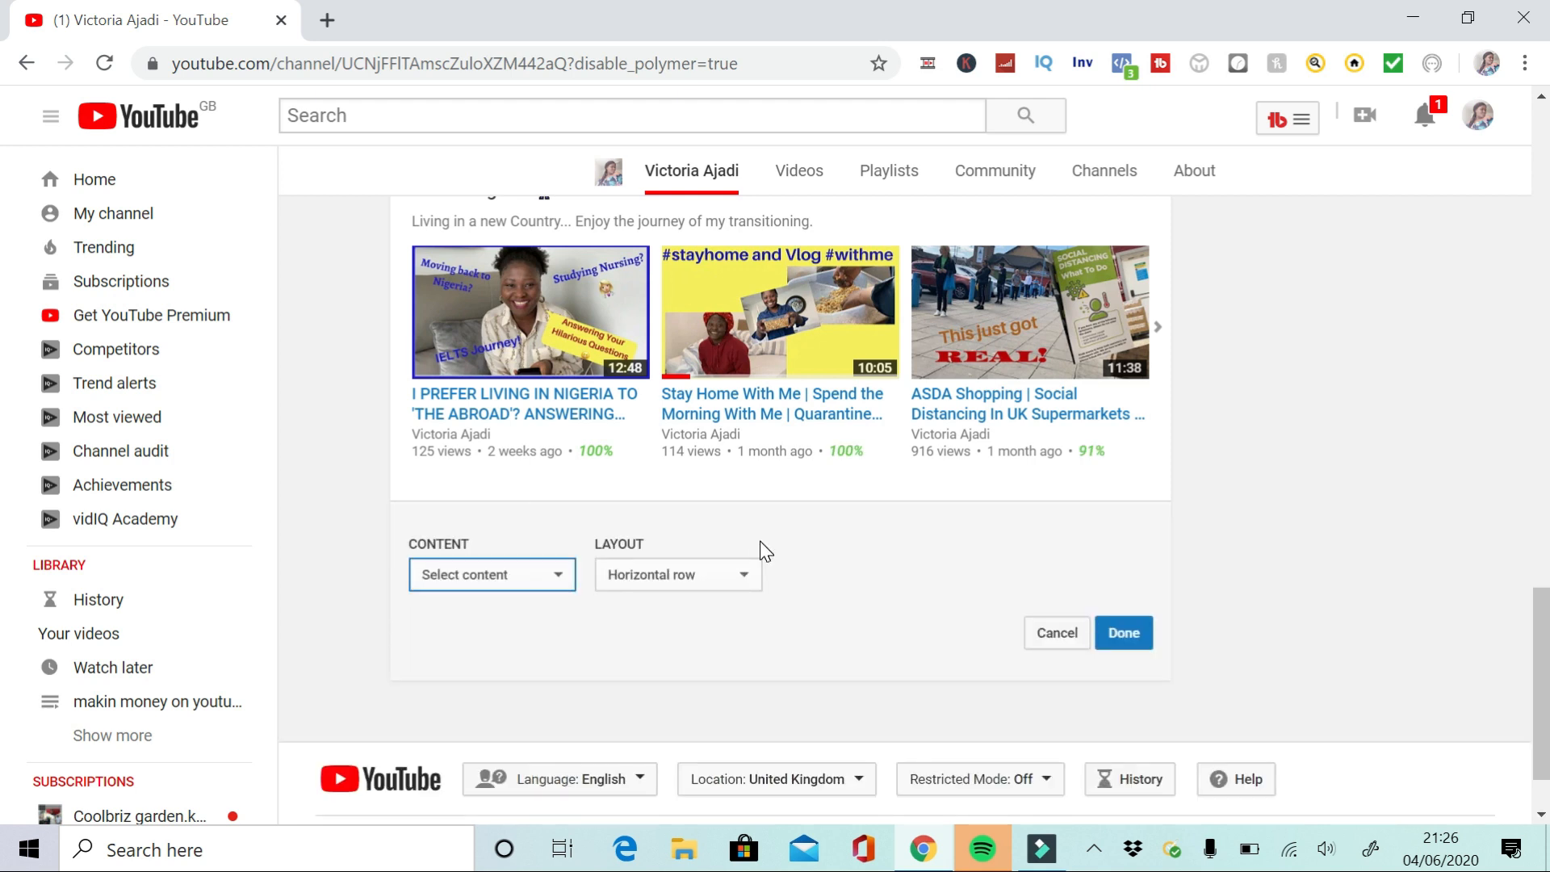
pyautogui.click(483, 574)
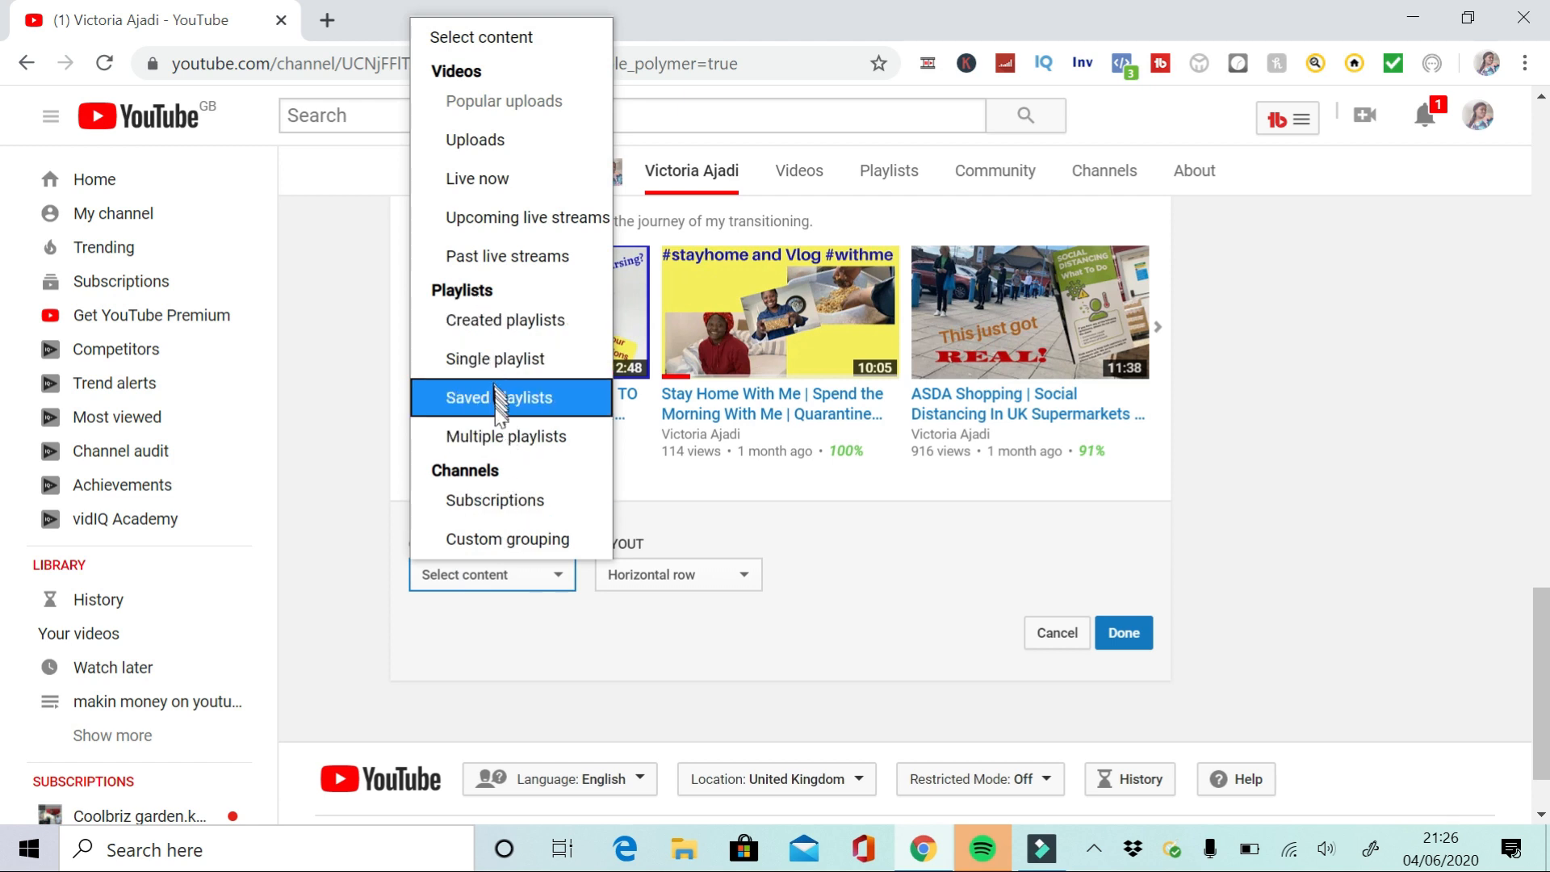
pyautogui.click(488, 365)
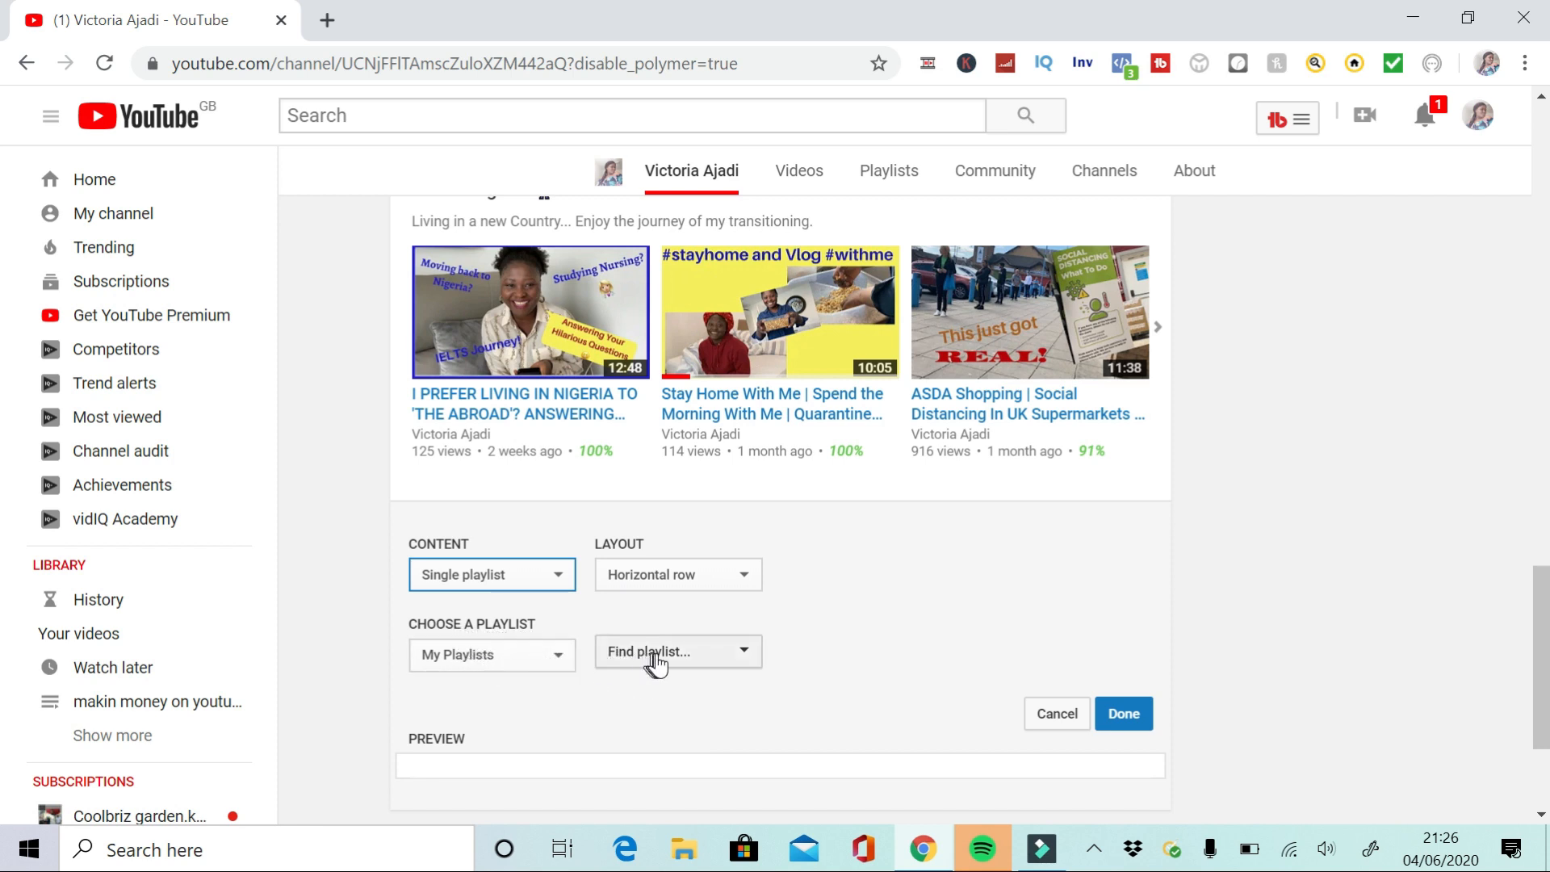
pyautogui.click(559, 651)
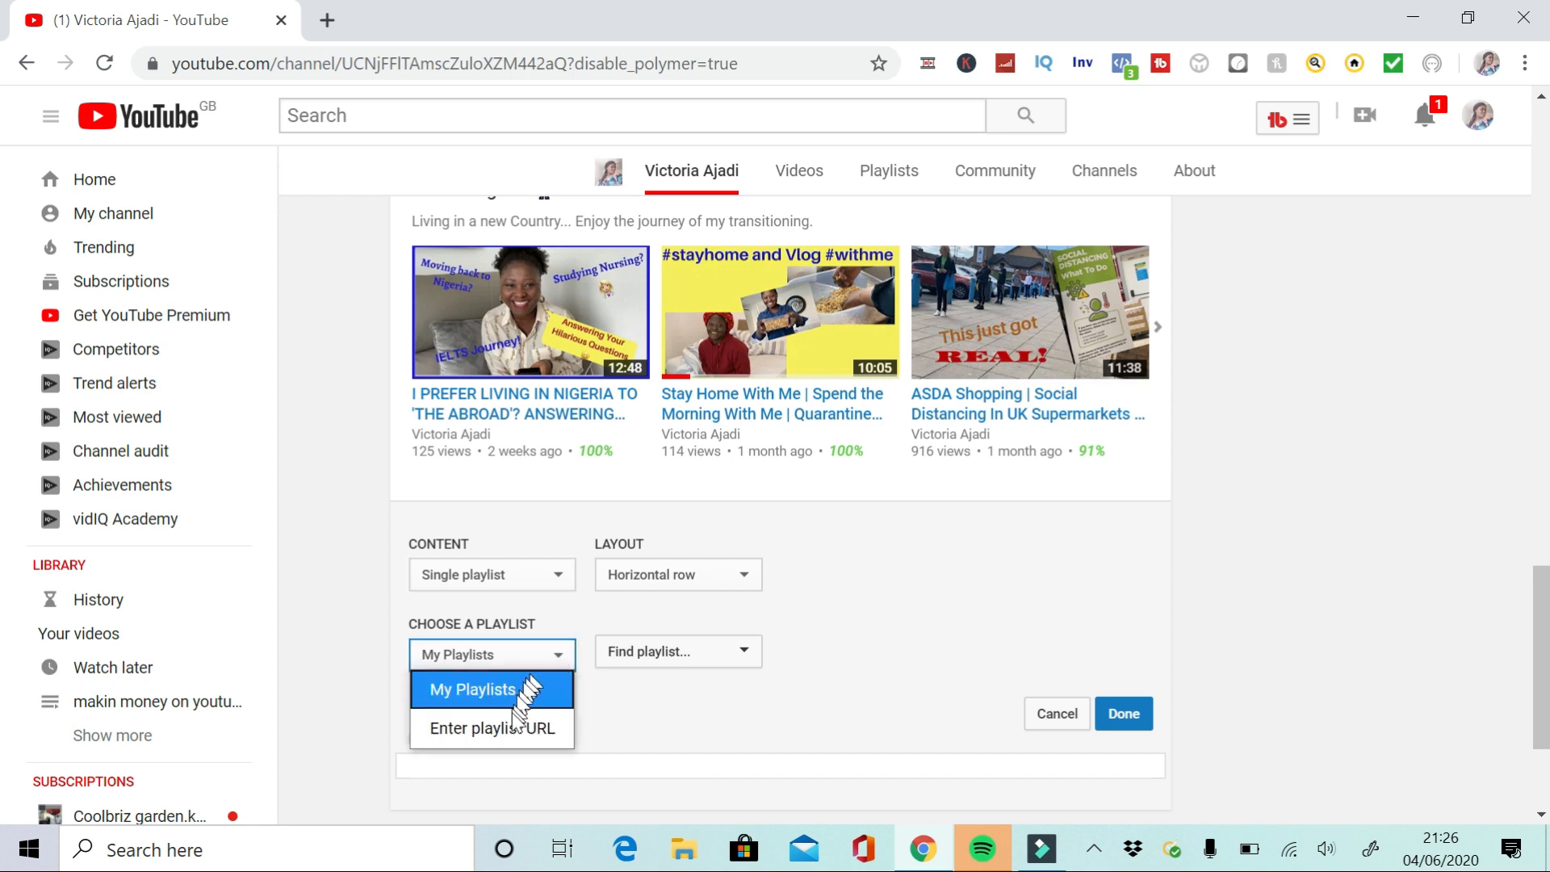
pyautogui.click(448, 731)
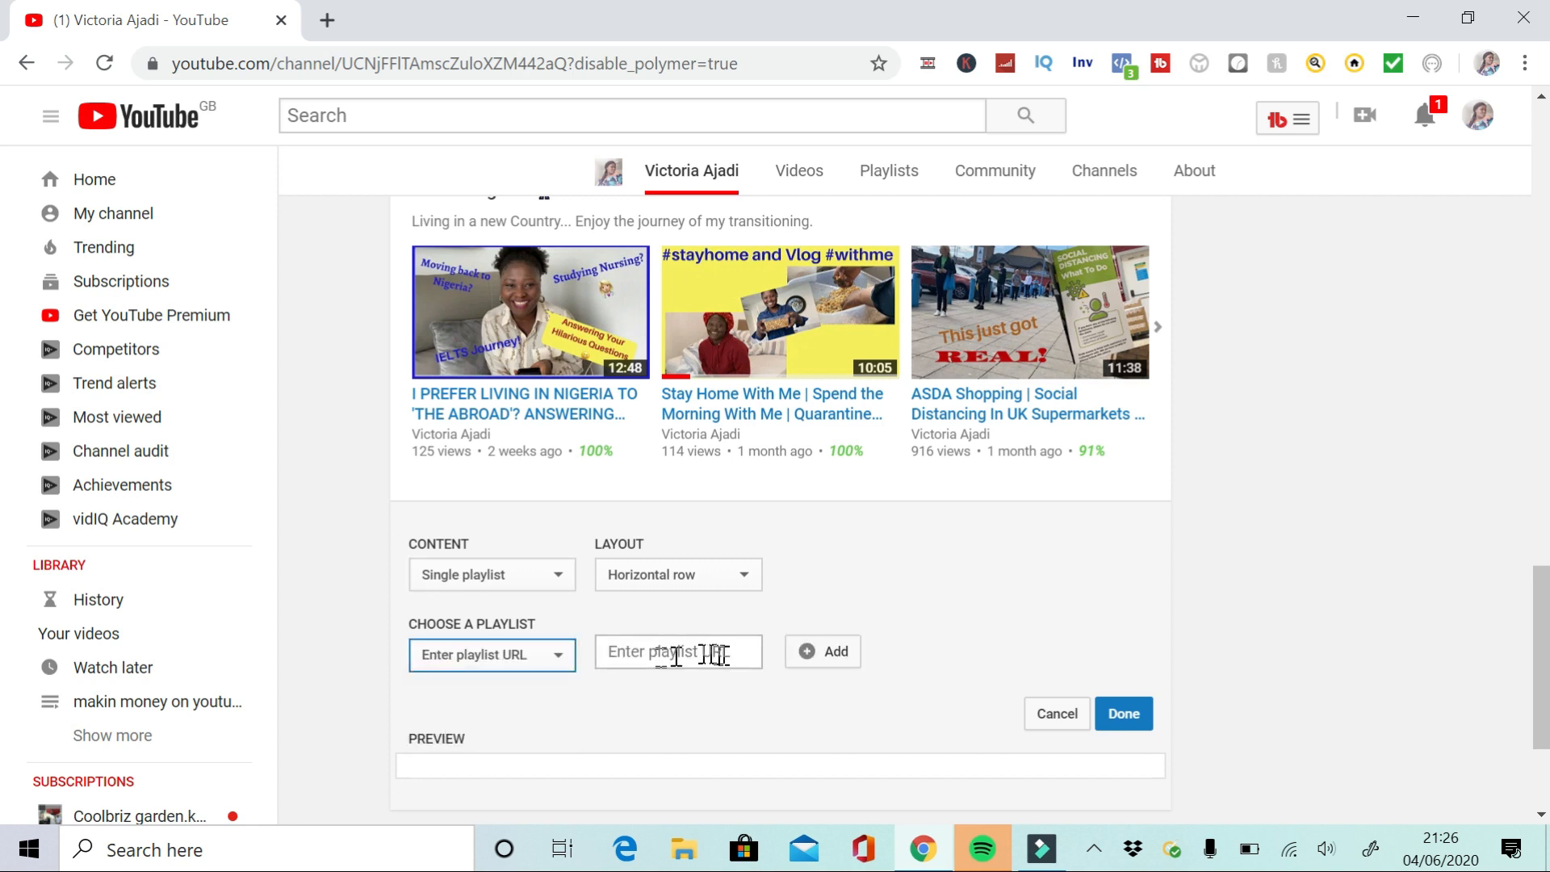
pyautogui.click(467, 654)
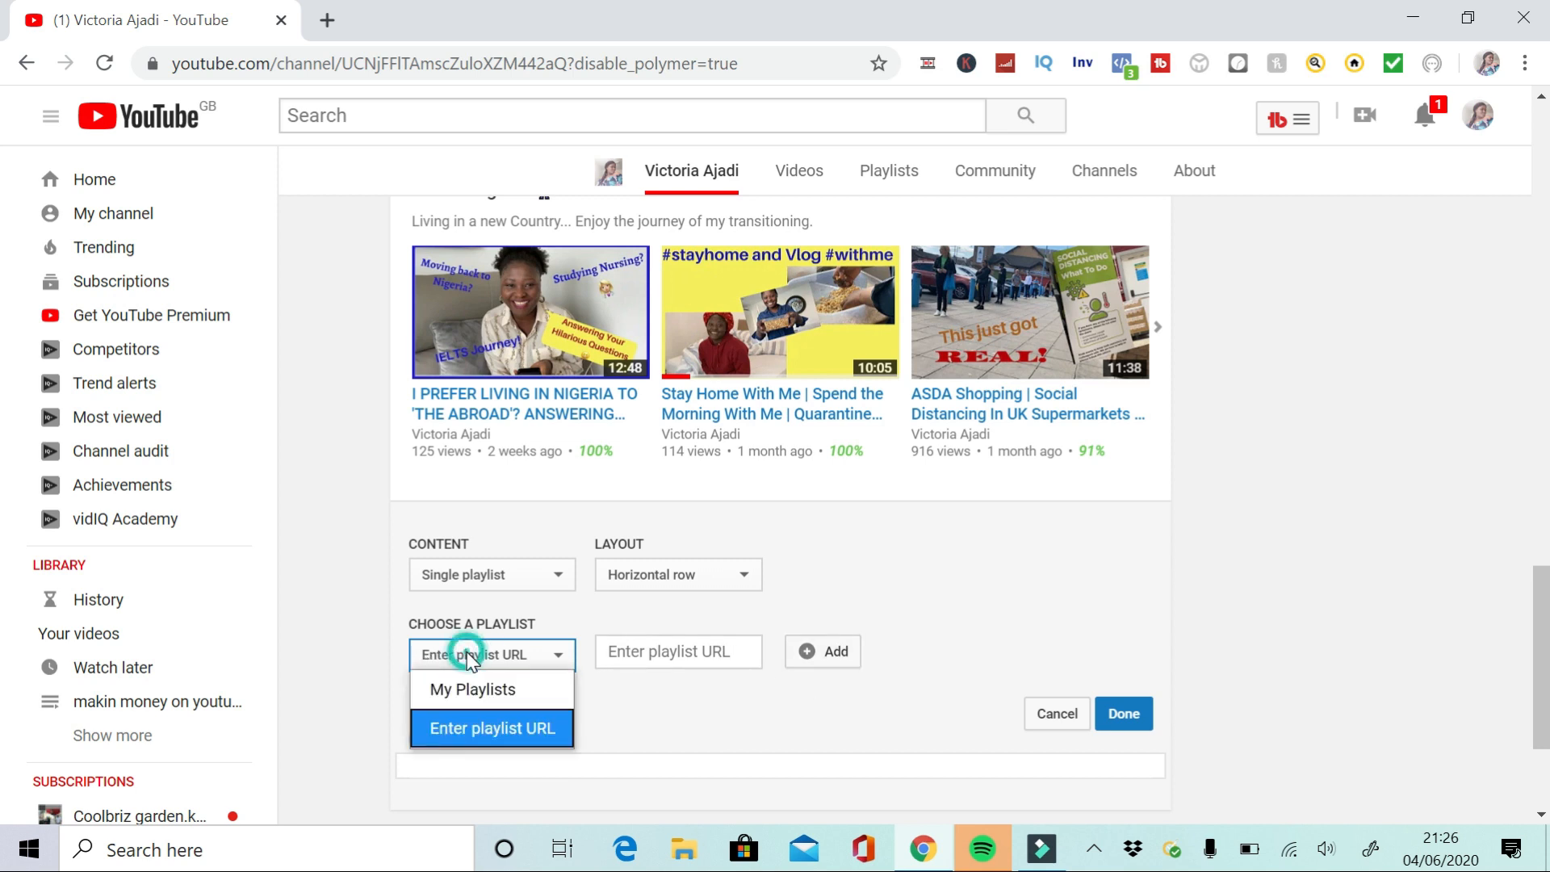
pyautogui.click(476, 691)
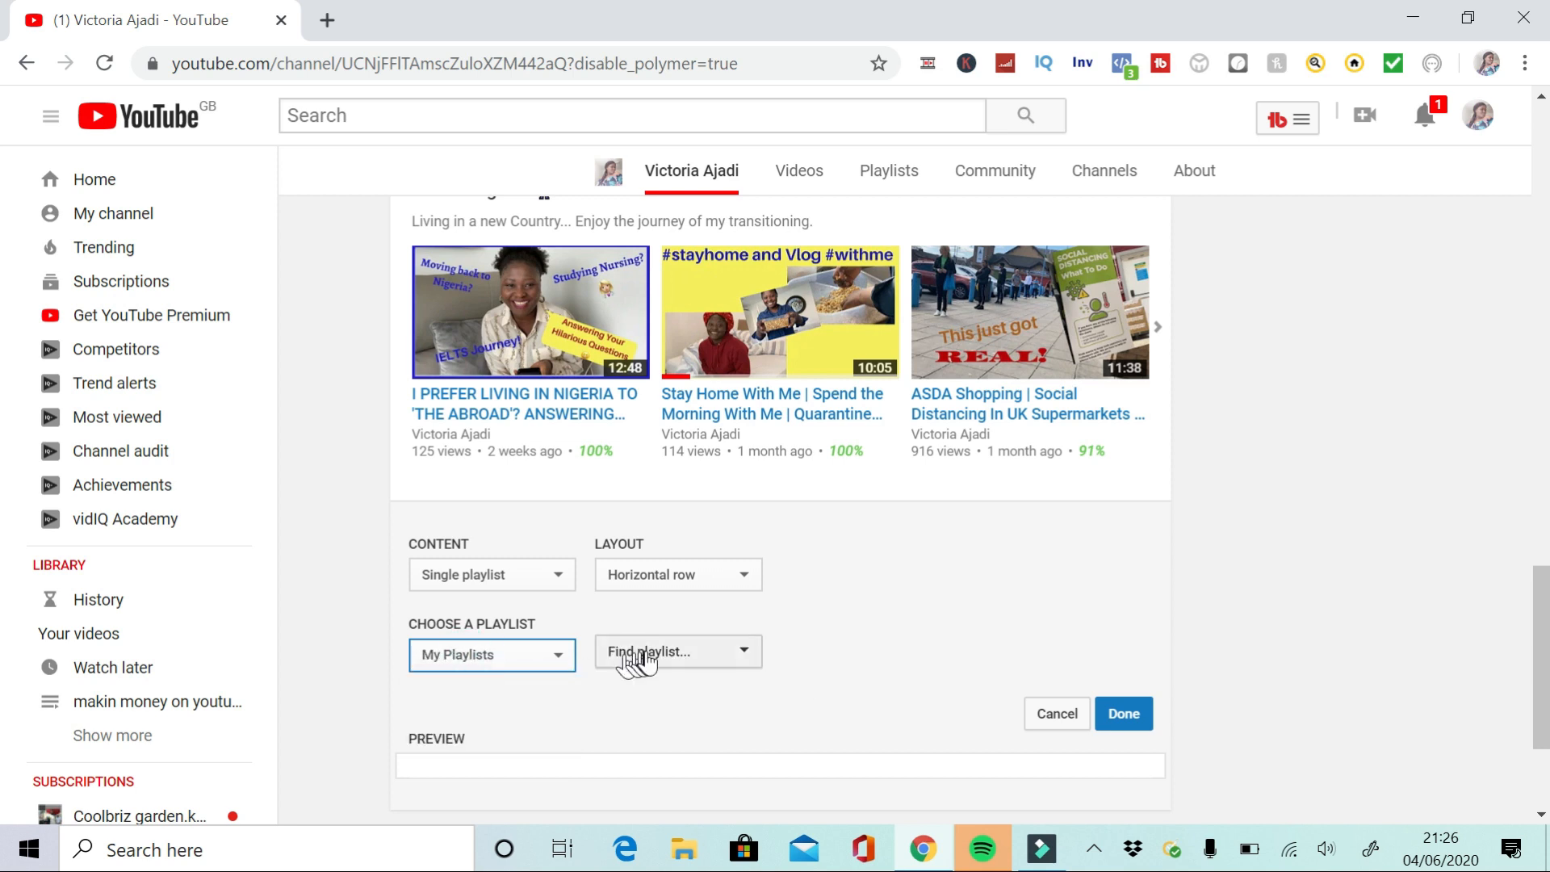
# Choose the makin money on youtube playlist for the new section and save it
pyautogui.click(656, 652)
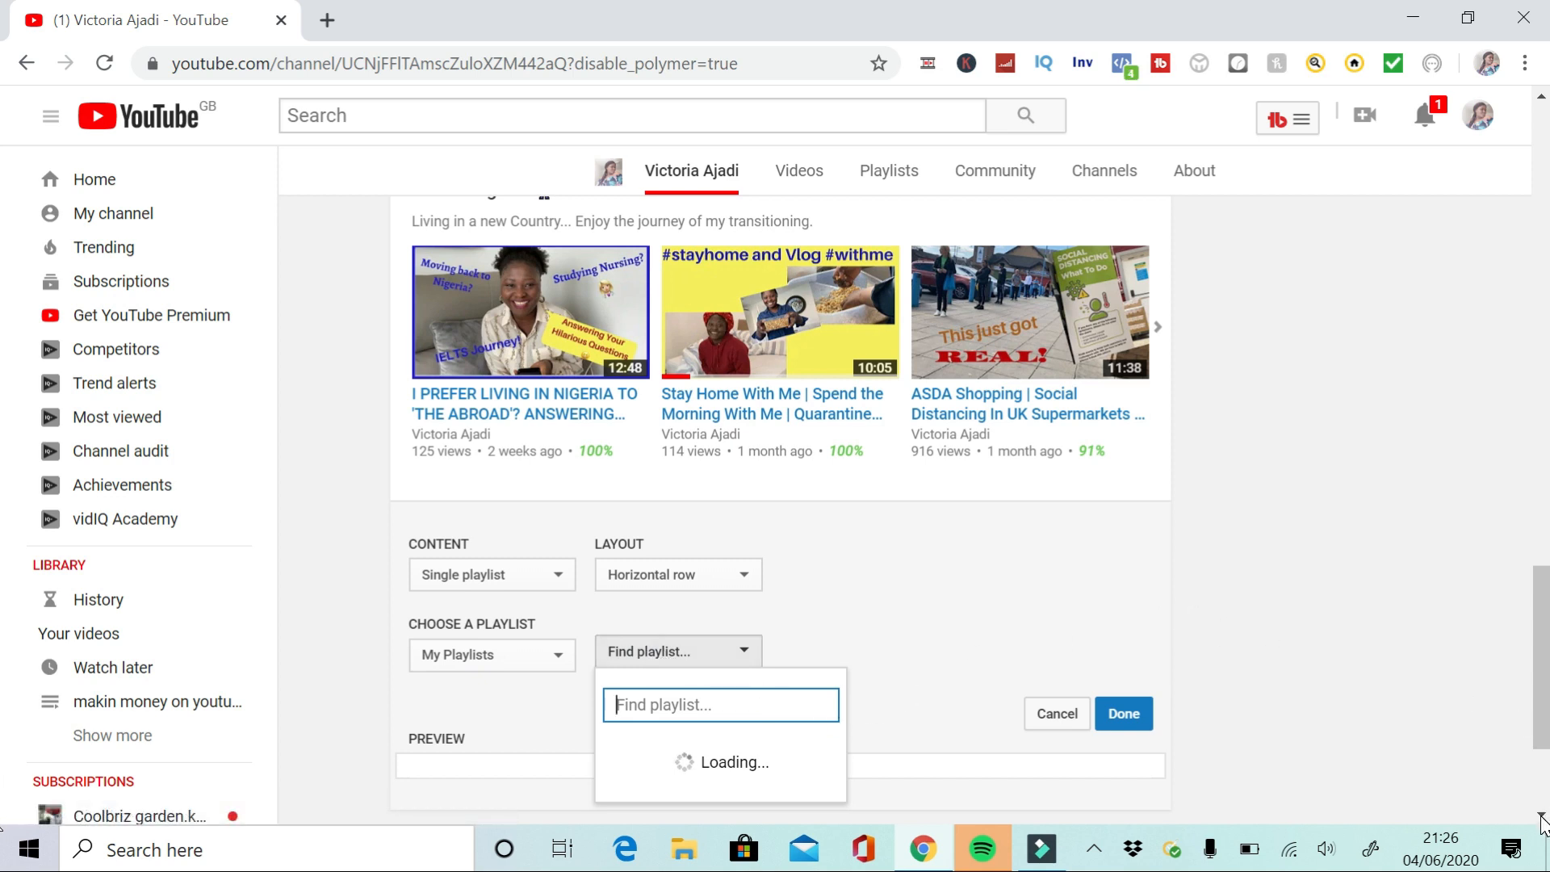
pyautogui.scroll(-3, 1542, 821)
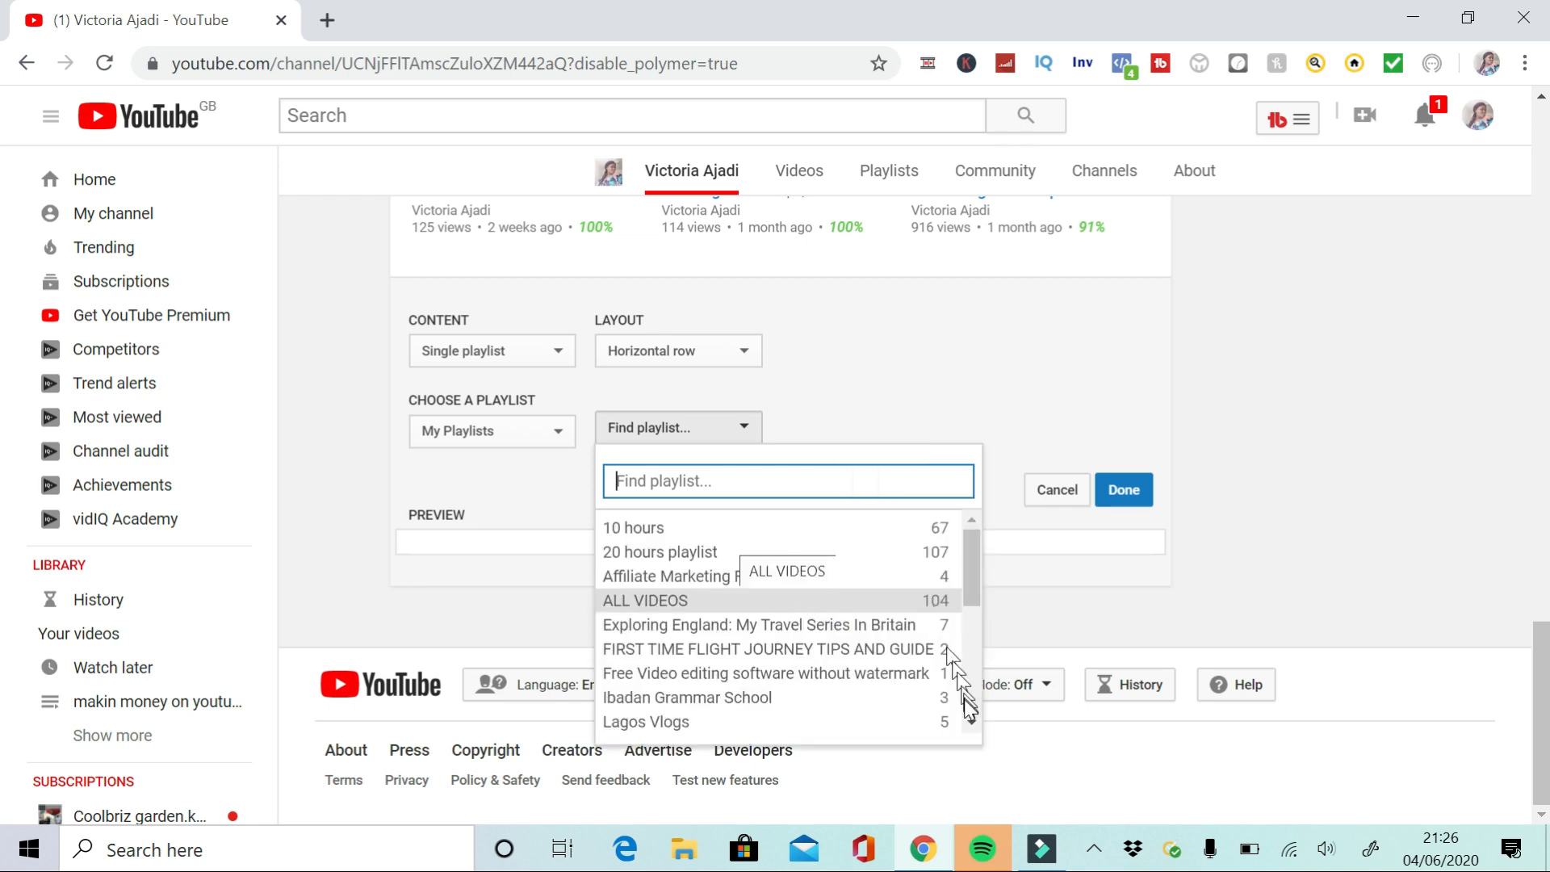
pyautogui.scroll(-3, 977, 729)
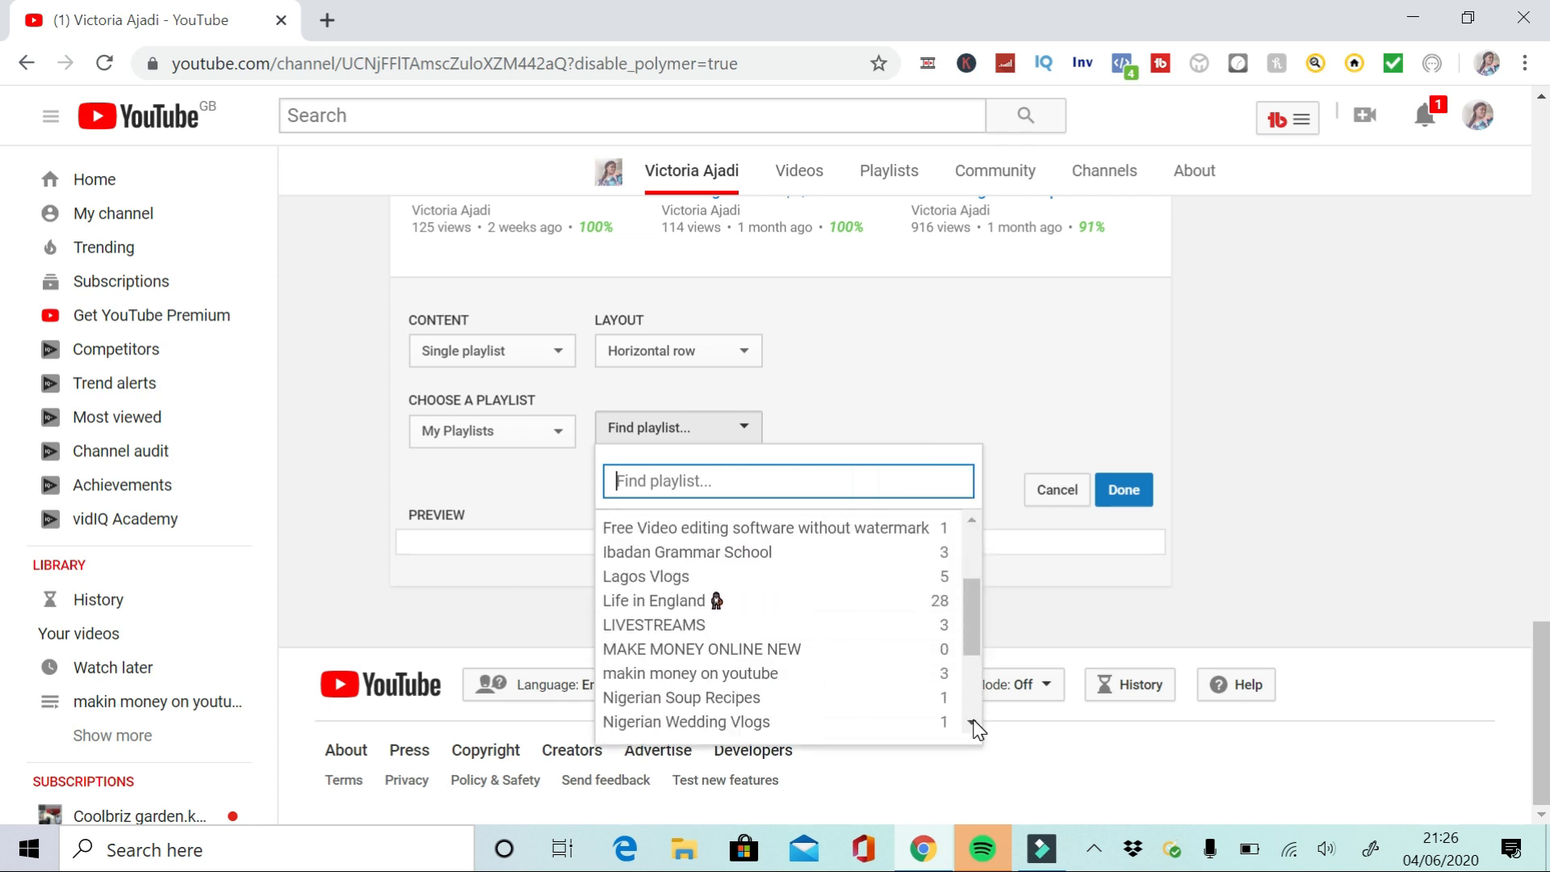
pyautogui.scroll(-1, 977, 729)
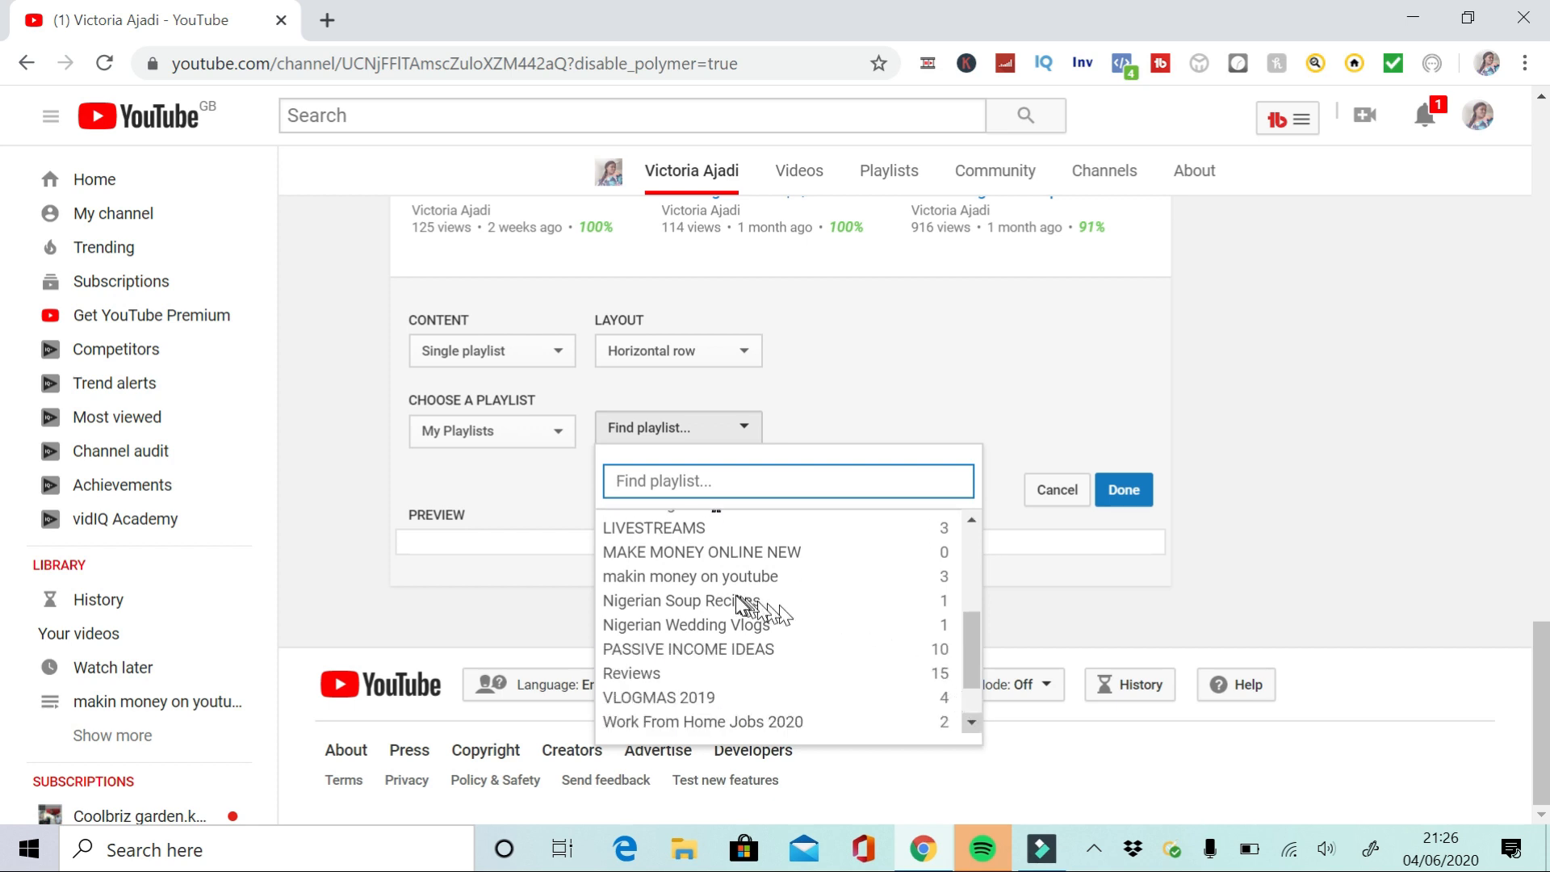
pyautogui.click(701, 575)
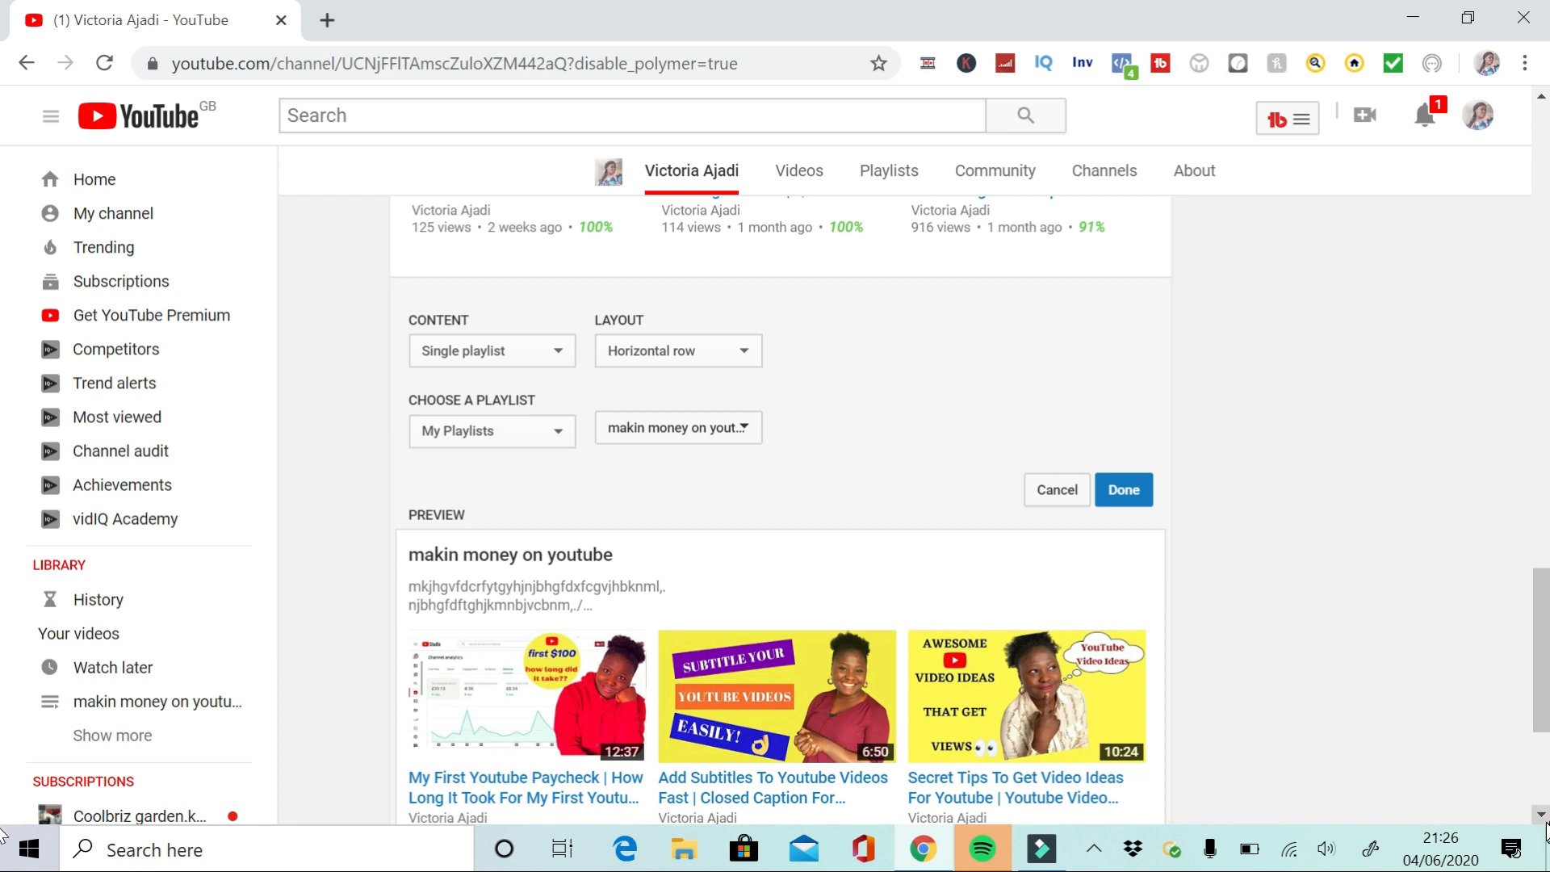
pyautogui.scroll(-3, 1542, 815)
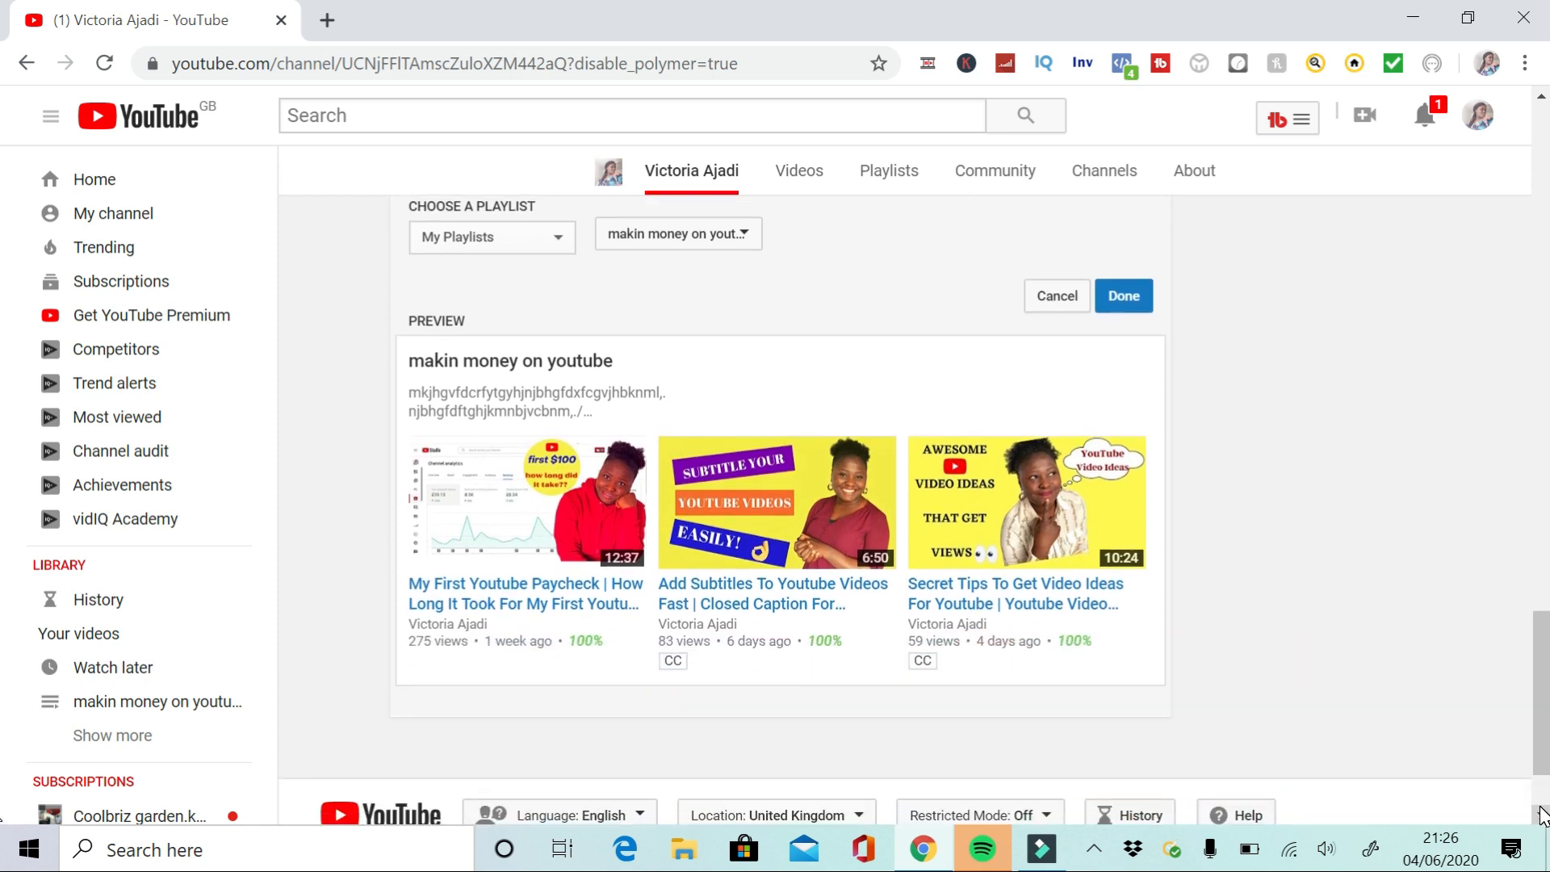
pyautogui.click(1124, 300)
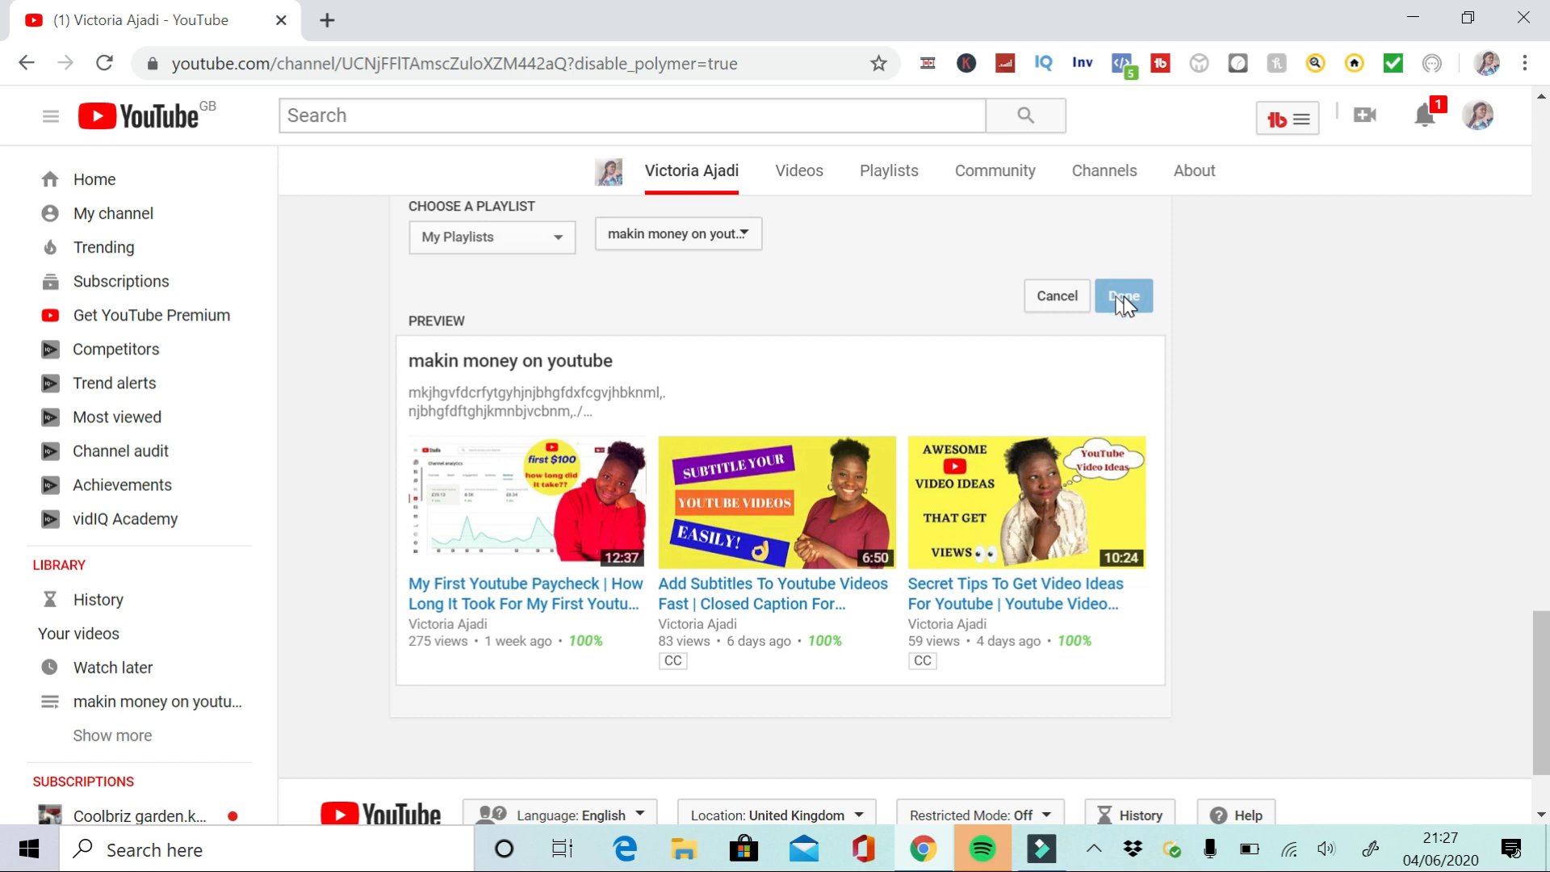
pyautogui.click(1124, 297)
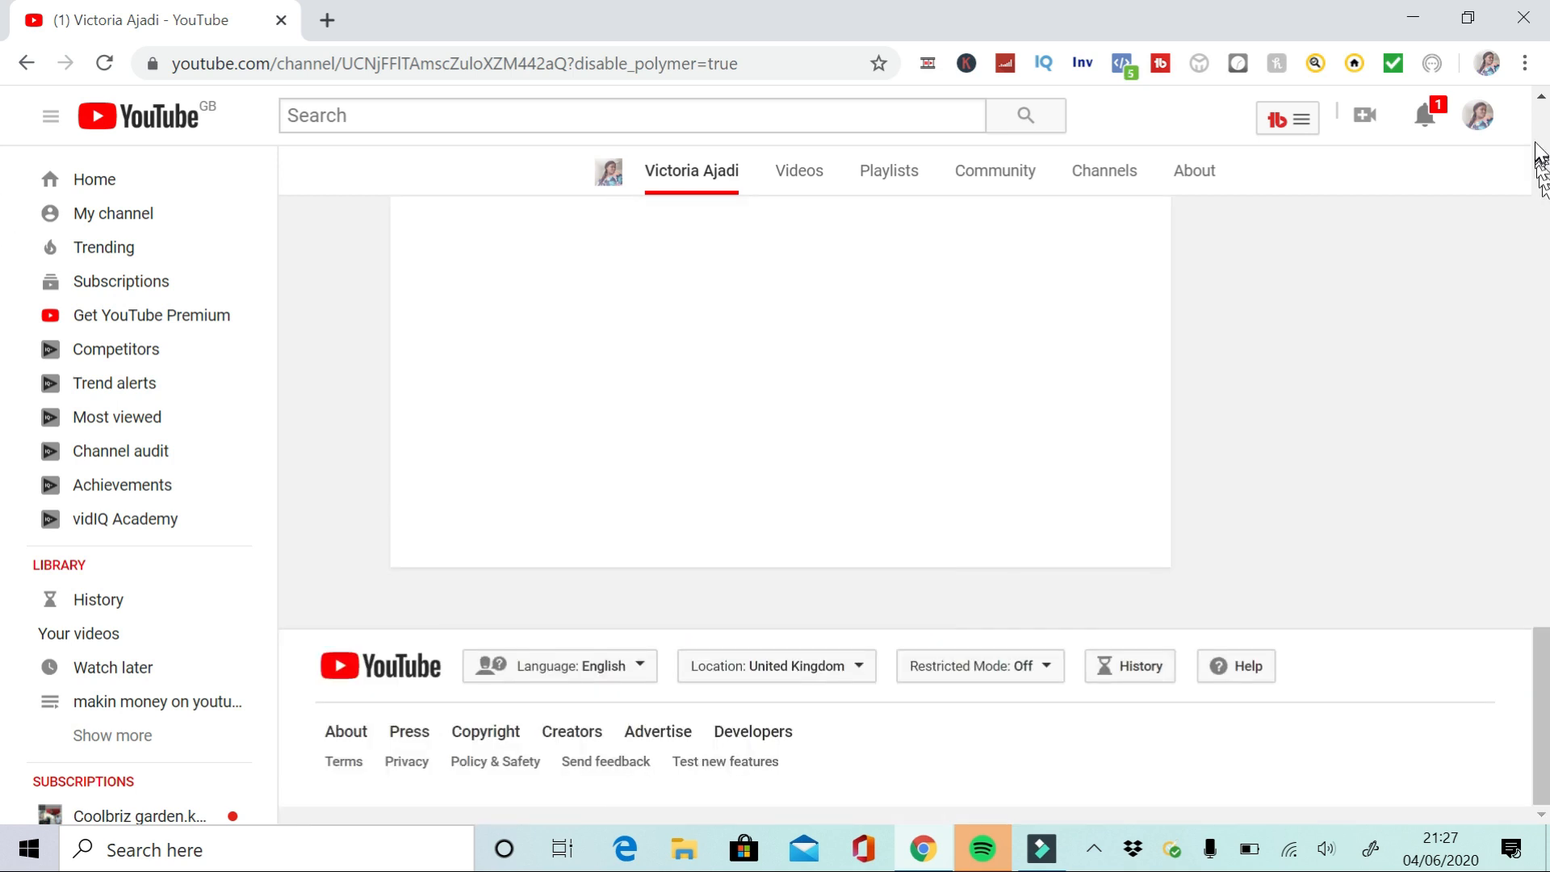
# Move the makin money on youtube section up one place and back down again
pyautogui.click(1541, 96)
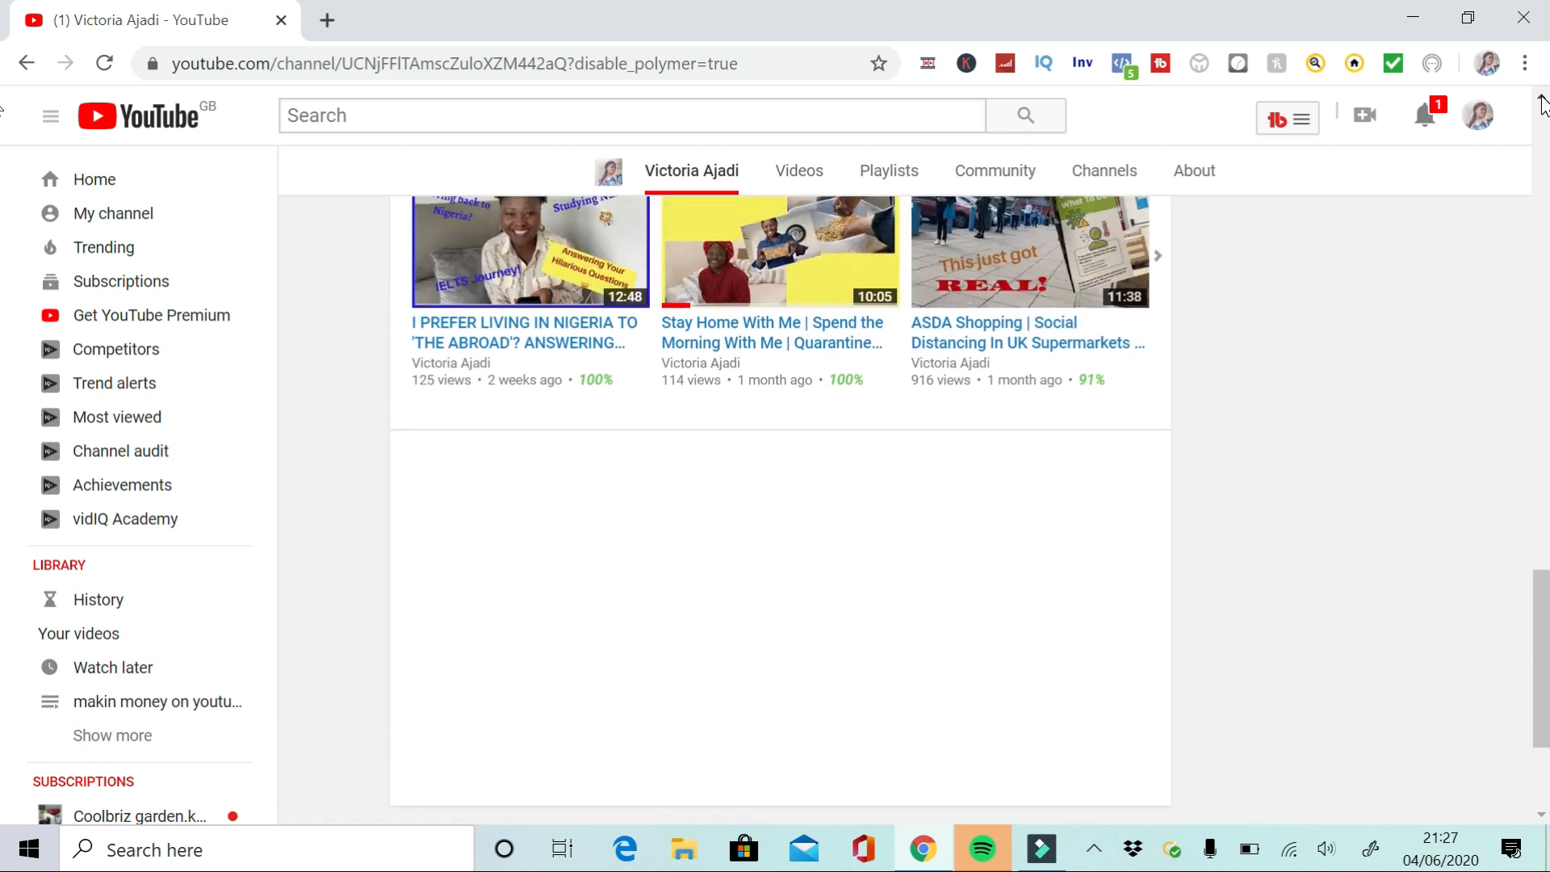
pyautogui.click(1541, 816)
pyautogui.click(1541, 815)
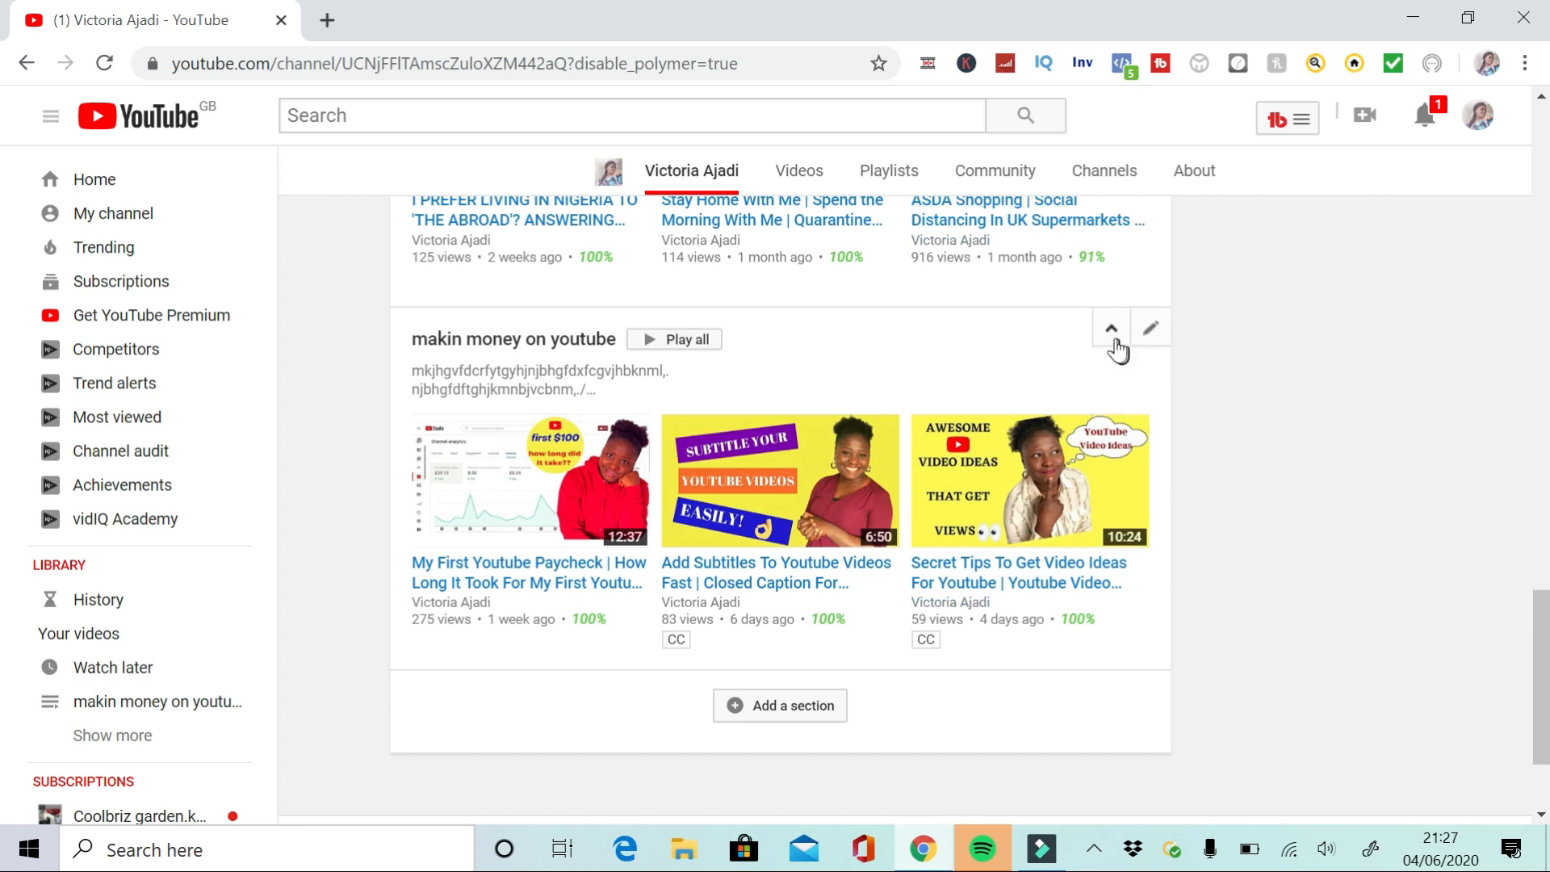
pyautogui.click(1112, 331)
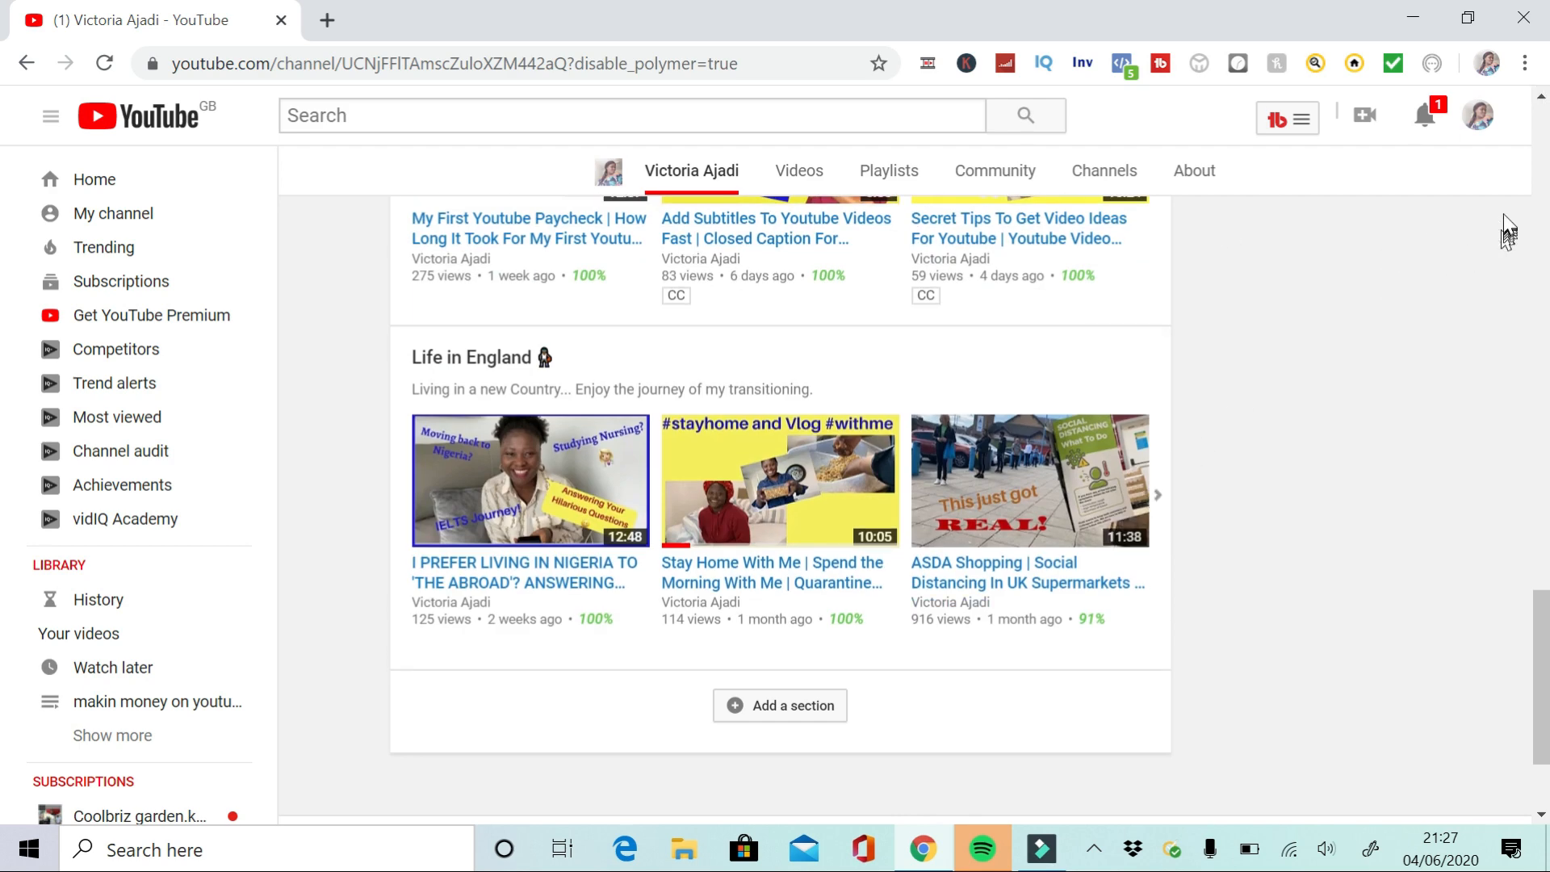
pyautogui.scroll(4, 1203, 338)
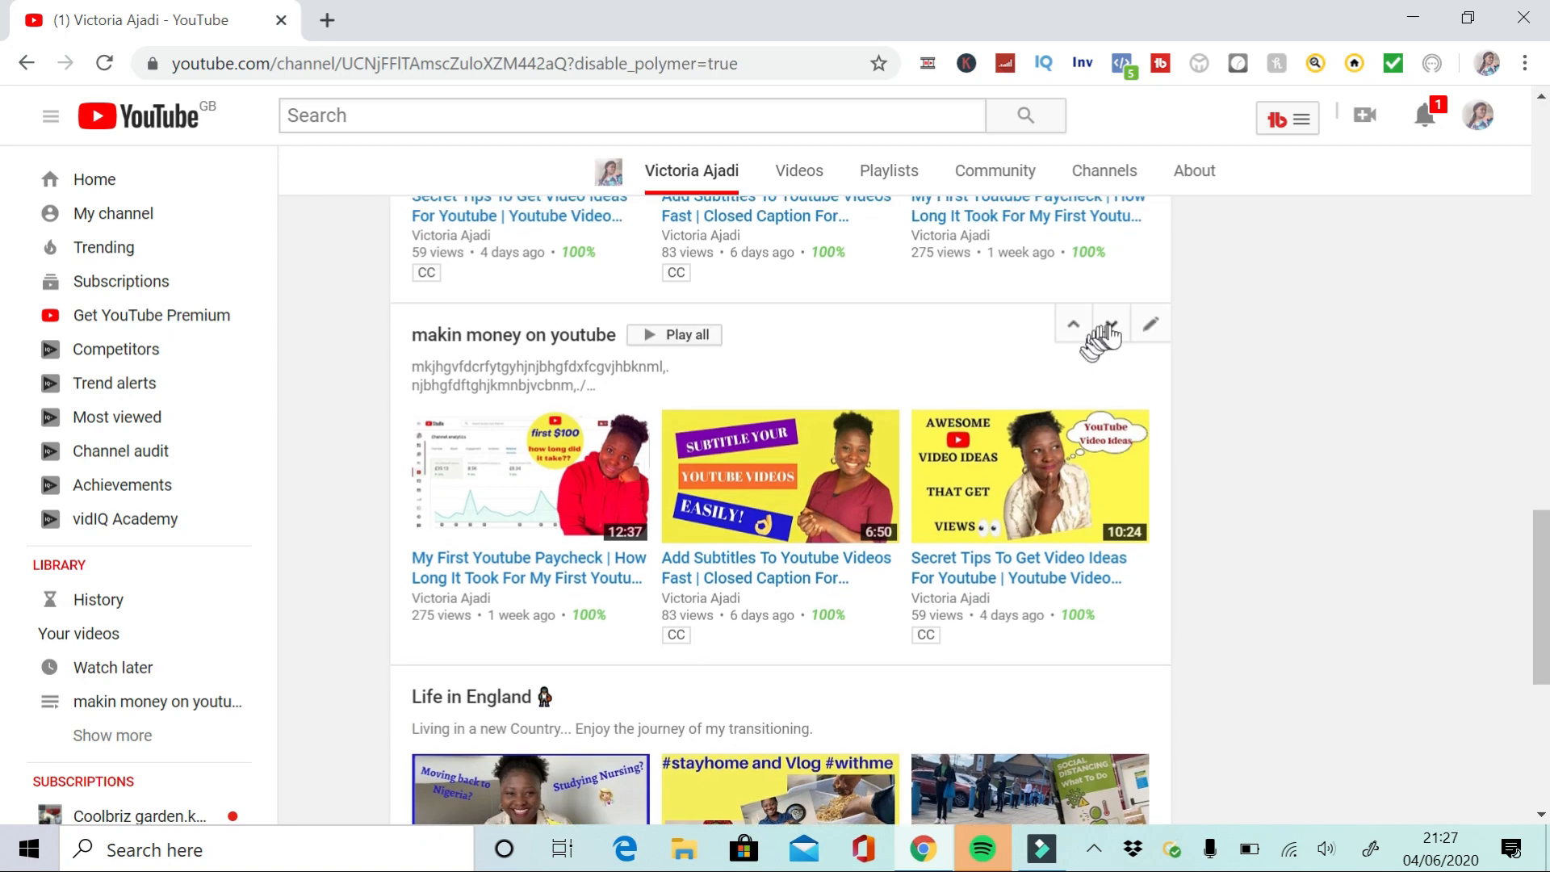
pyautogui.click(1113, 327)
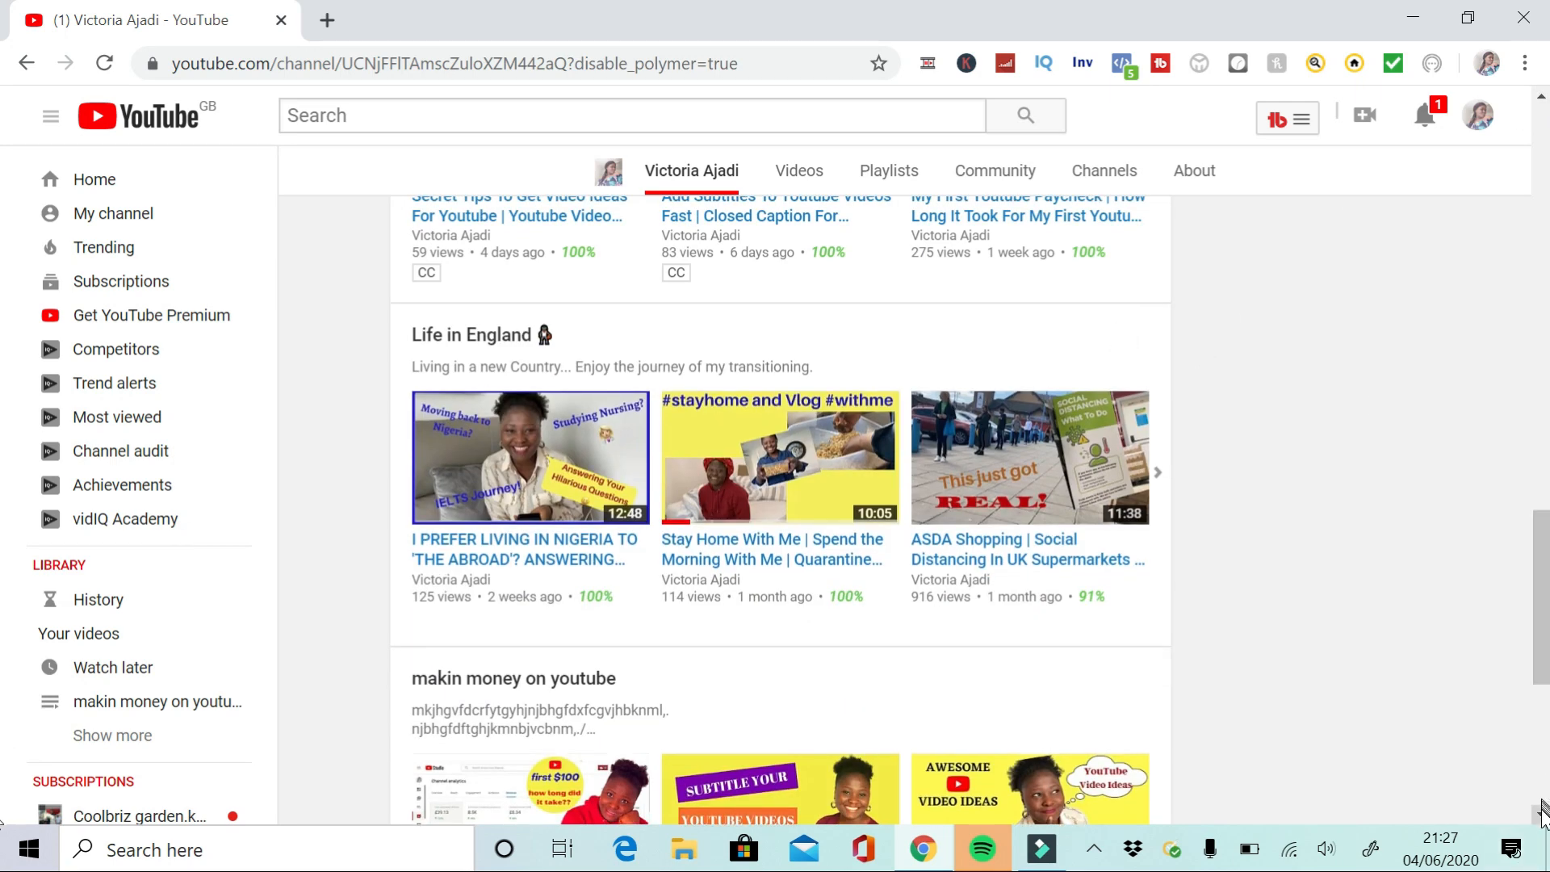
# Open the channel page and scroll through the home layout to review the new playlist section
pyautogui.scroll(-3, 1534, 799)
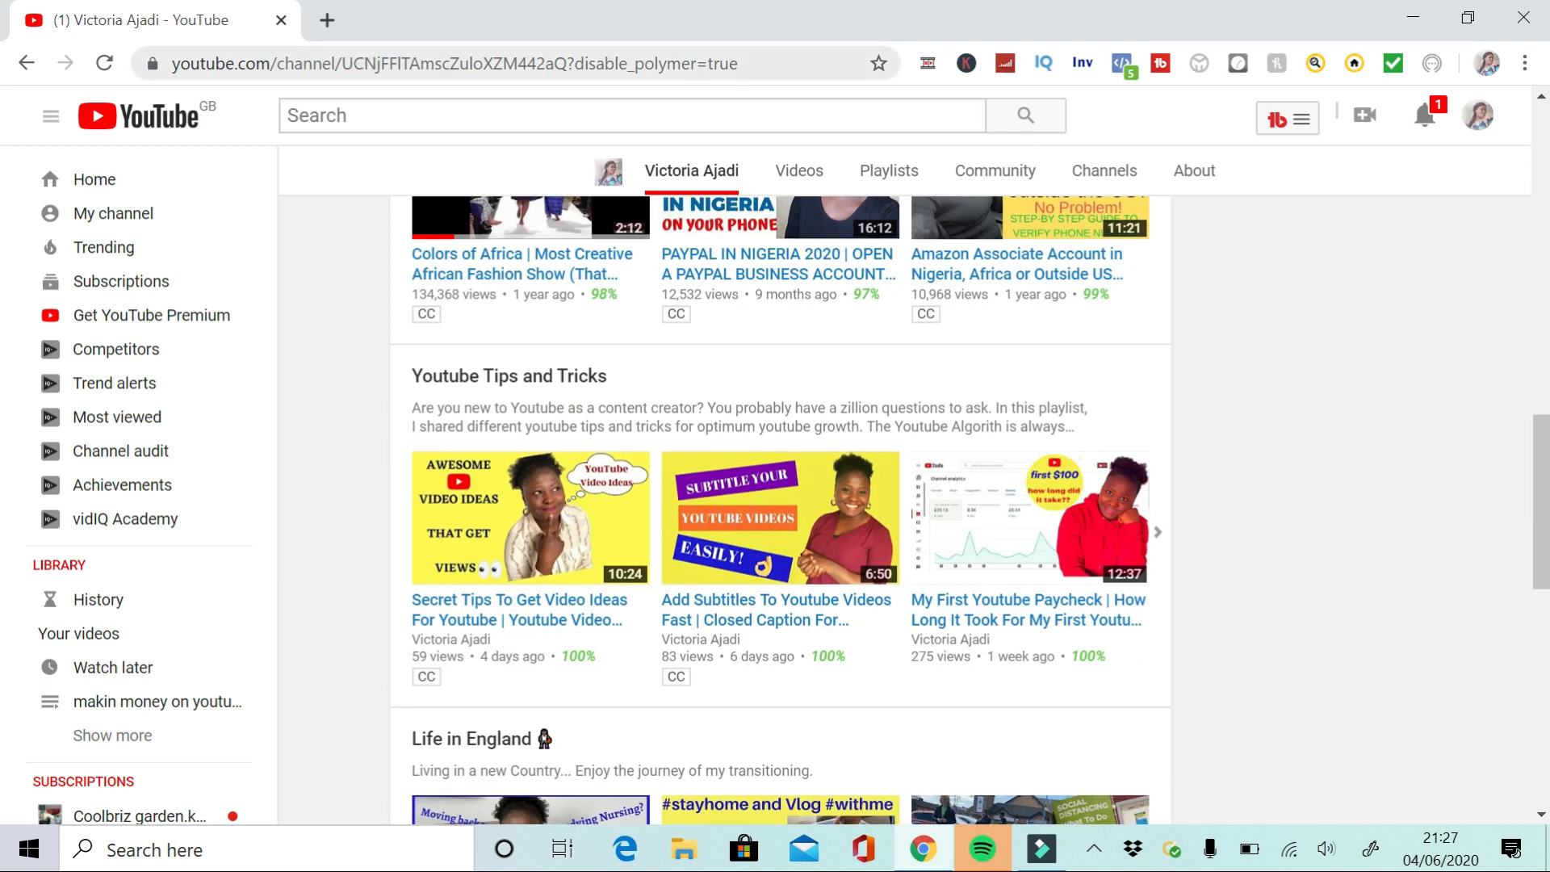
pyautogui.click(137, 216)
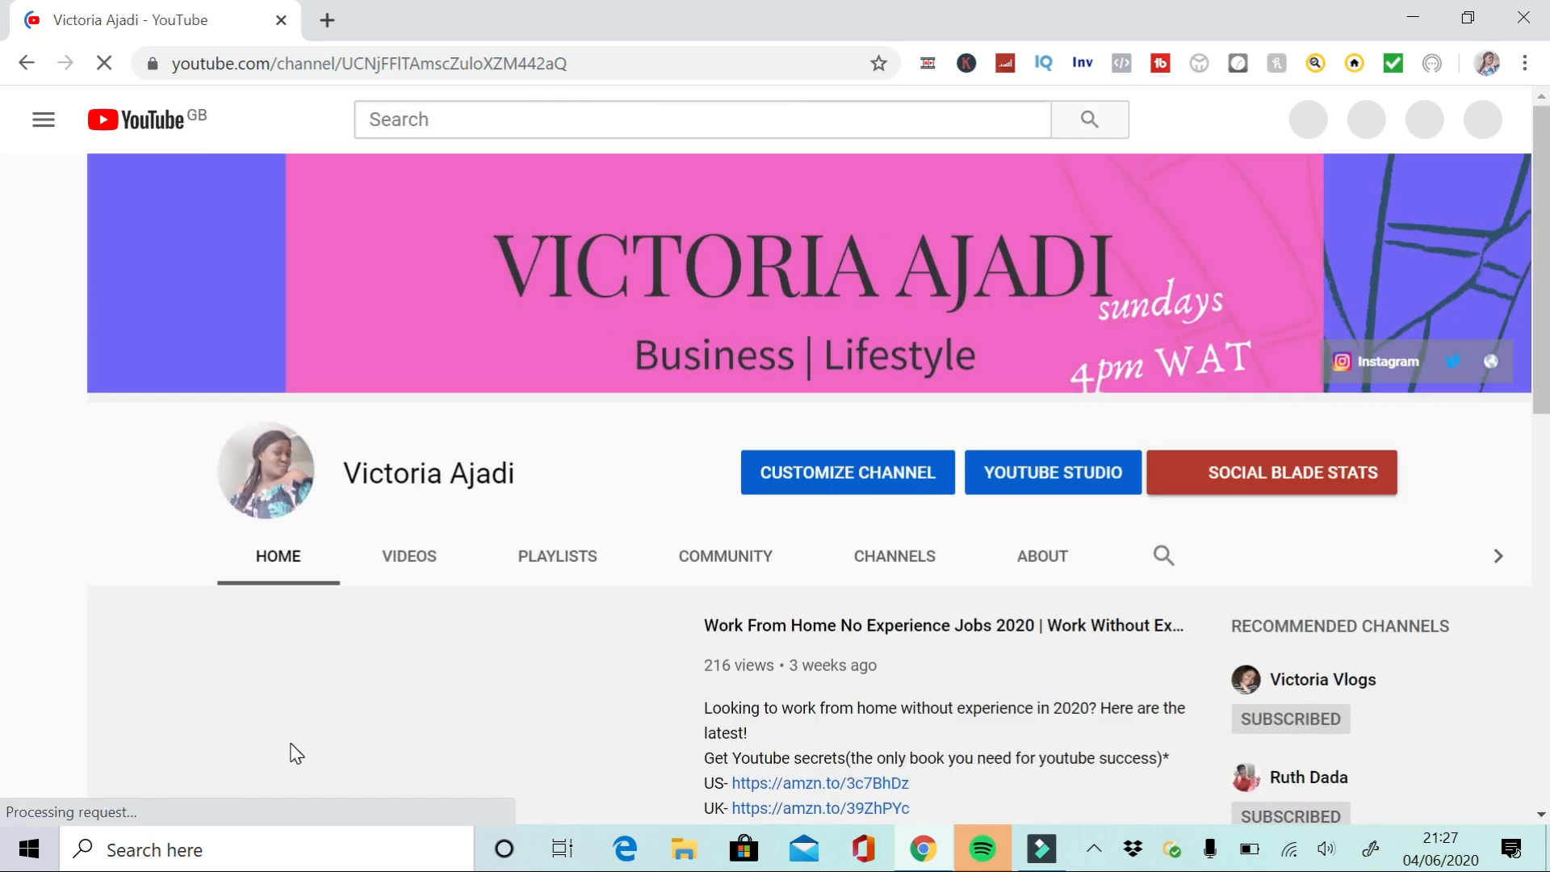
pyautogui.scroll(-1, 4, 751)
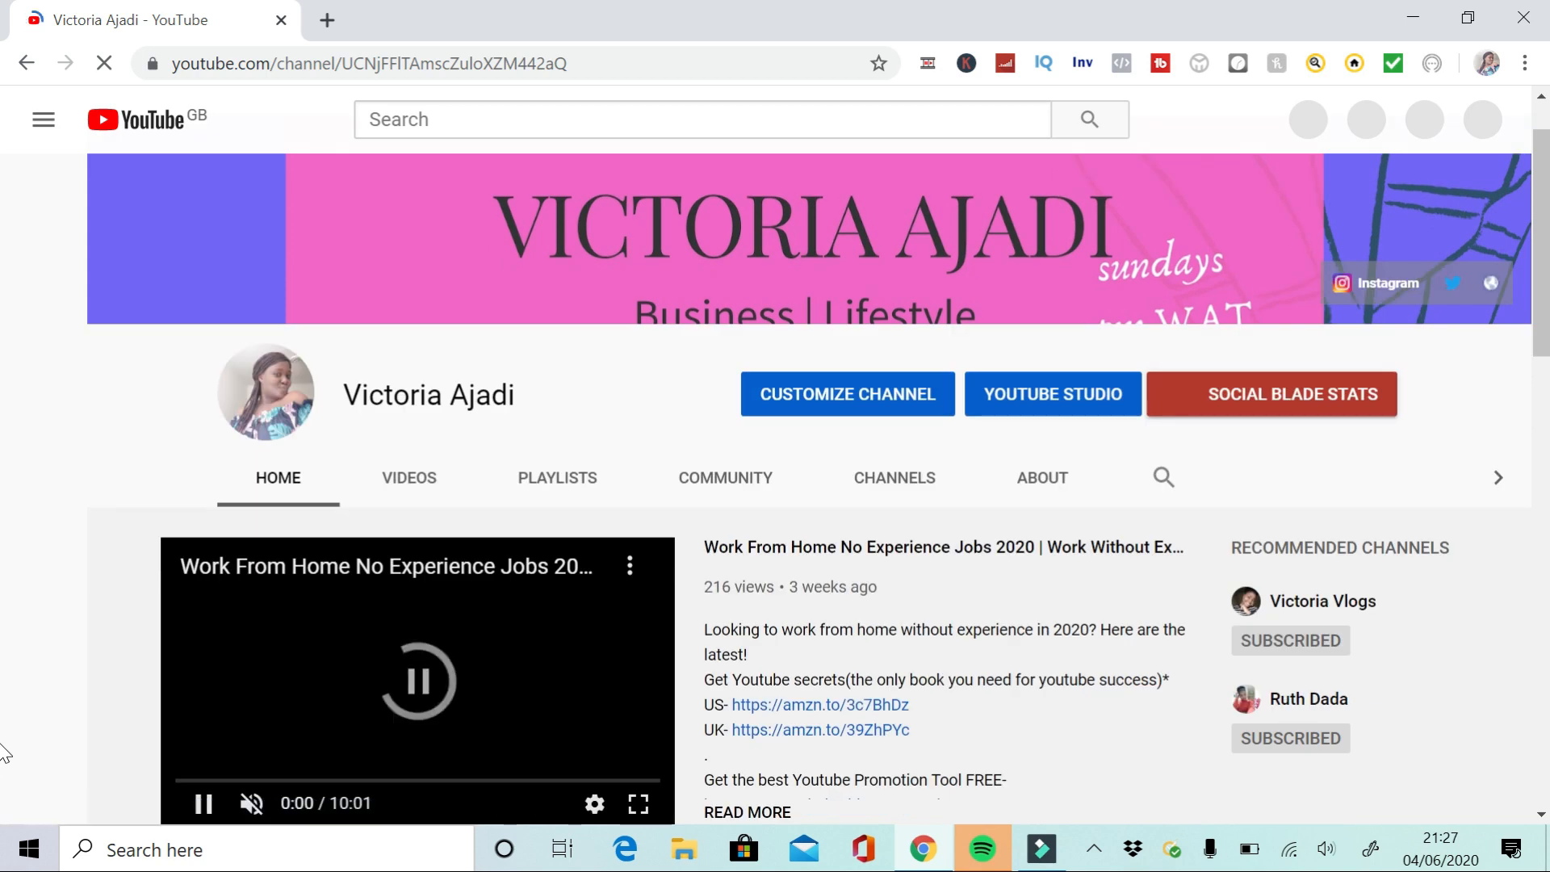
pyautogui.scroll(-8, 4, 749)
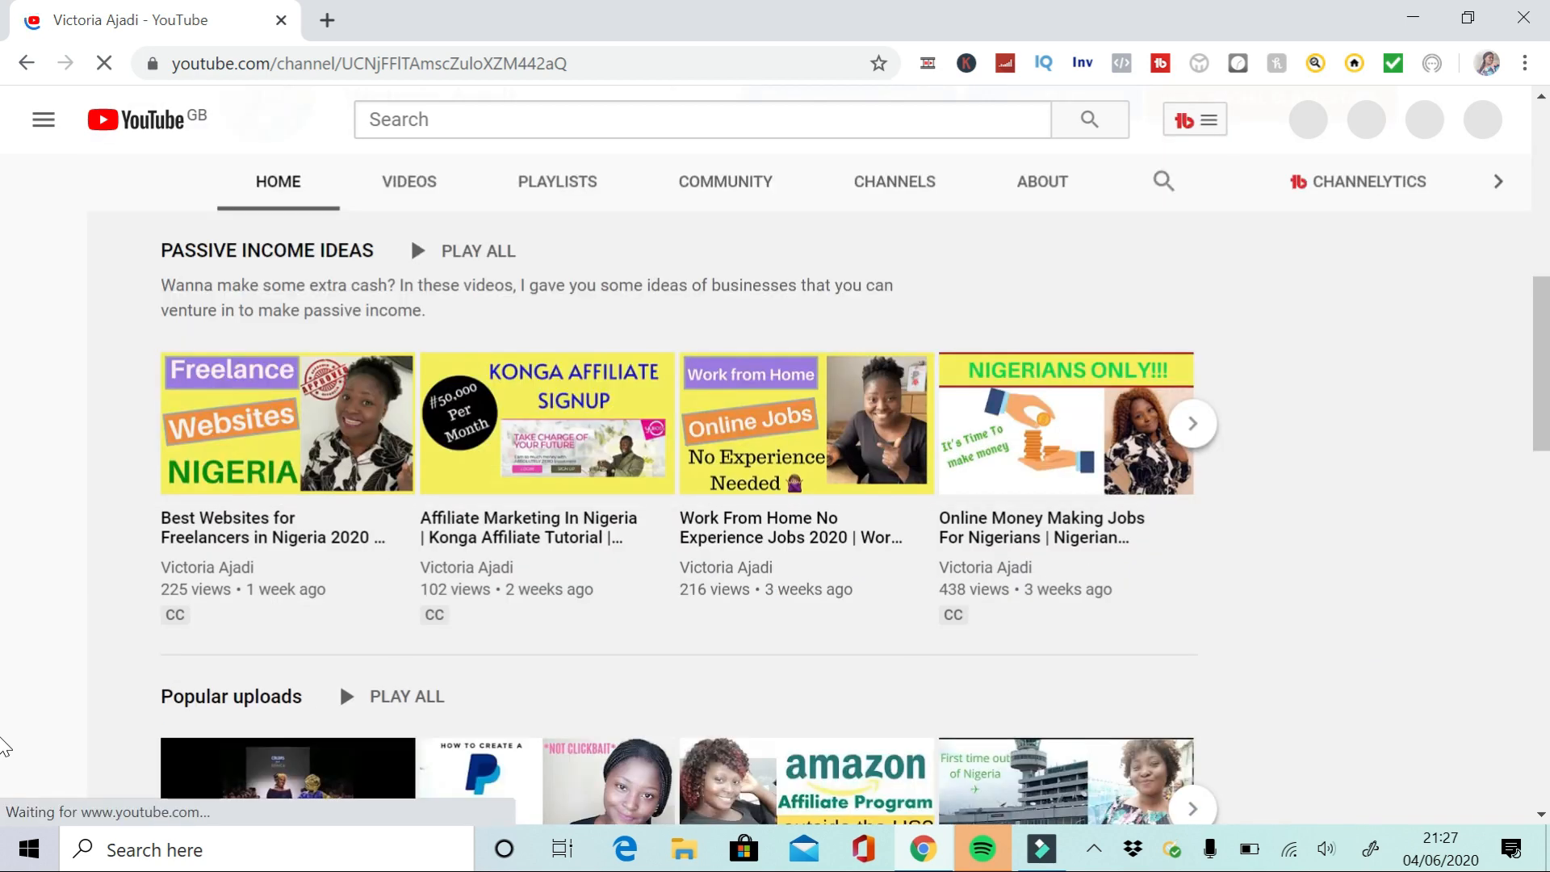
pyautogui.scroll(-9, 4, 747)
pyautogui.scroll(-8, 4, 747)
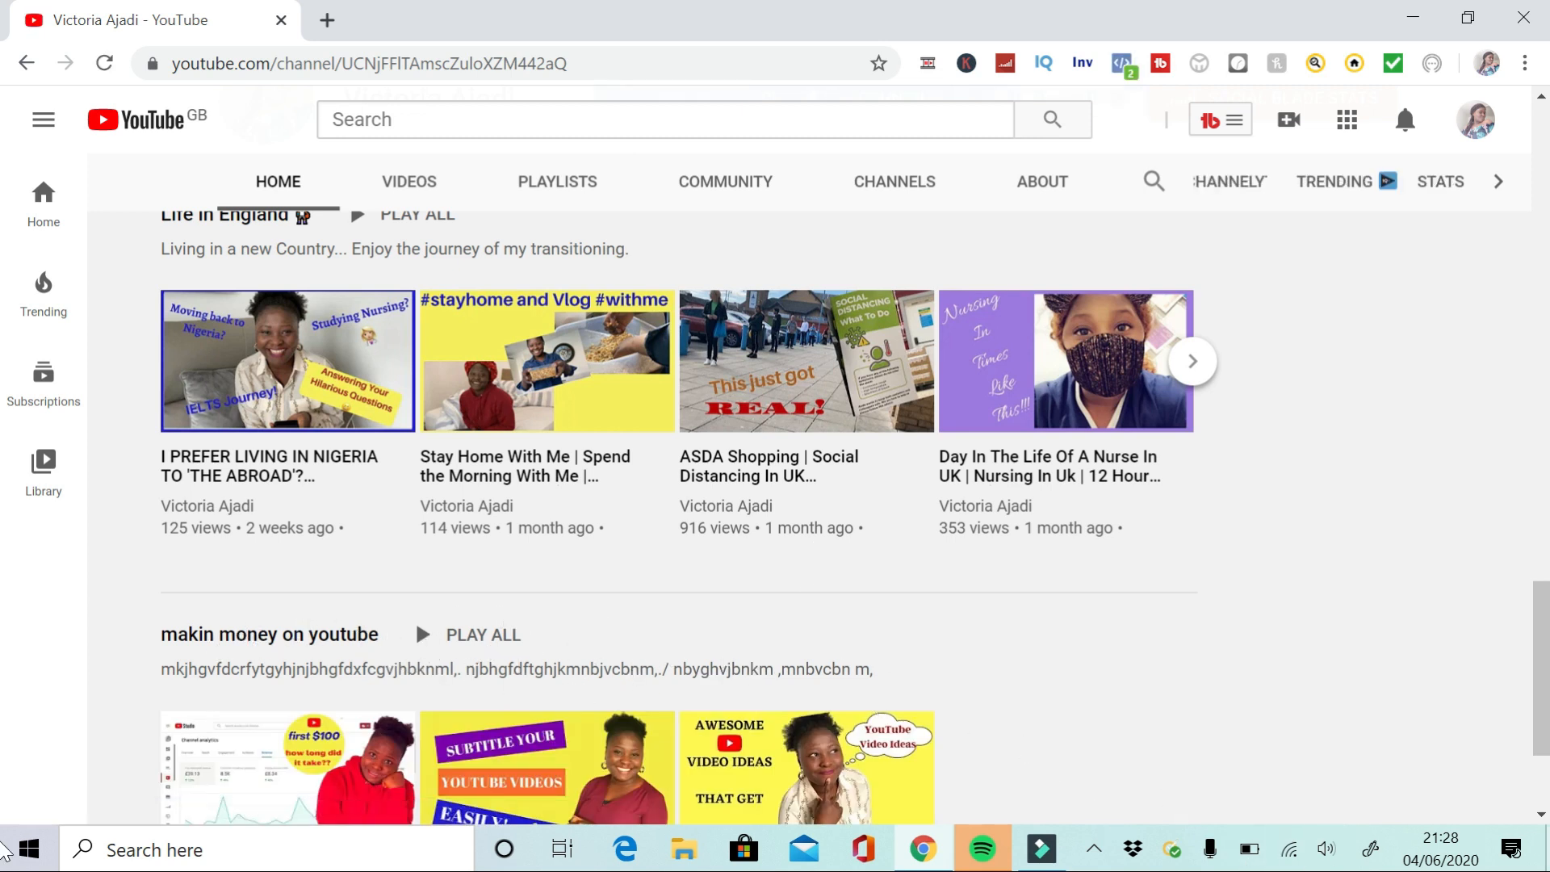
pyautogui.scroll(-3, 1306, 744)
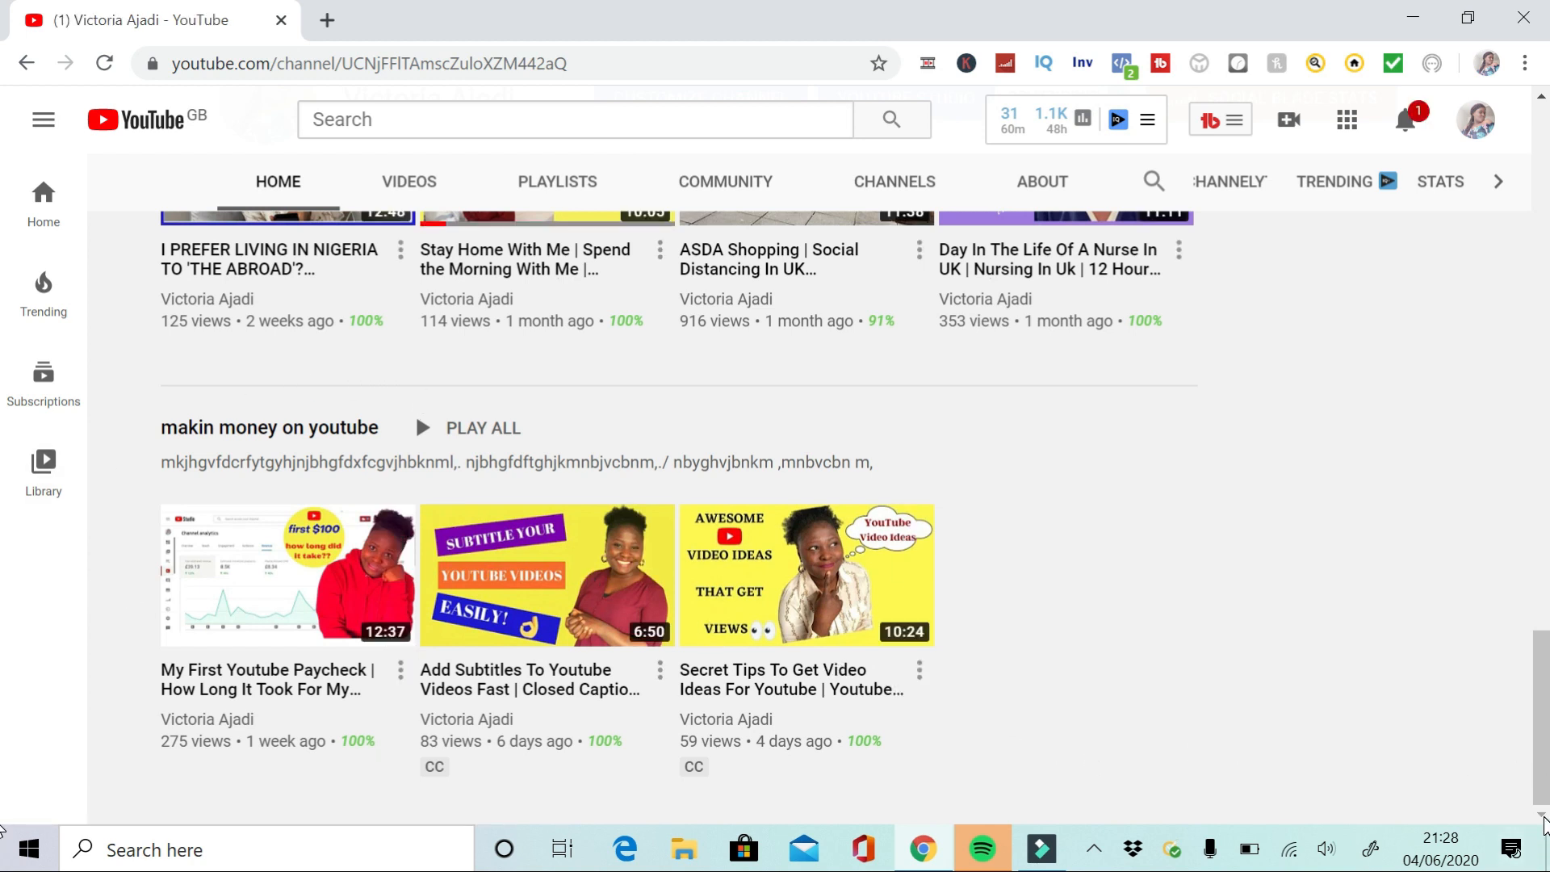
pyautogui.click(1544, 157)
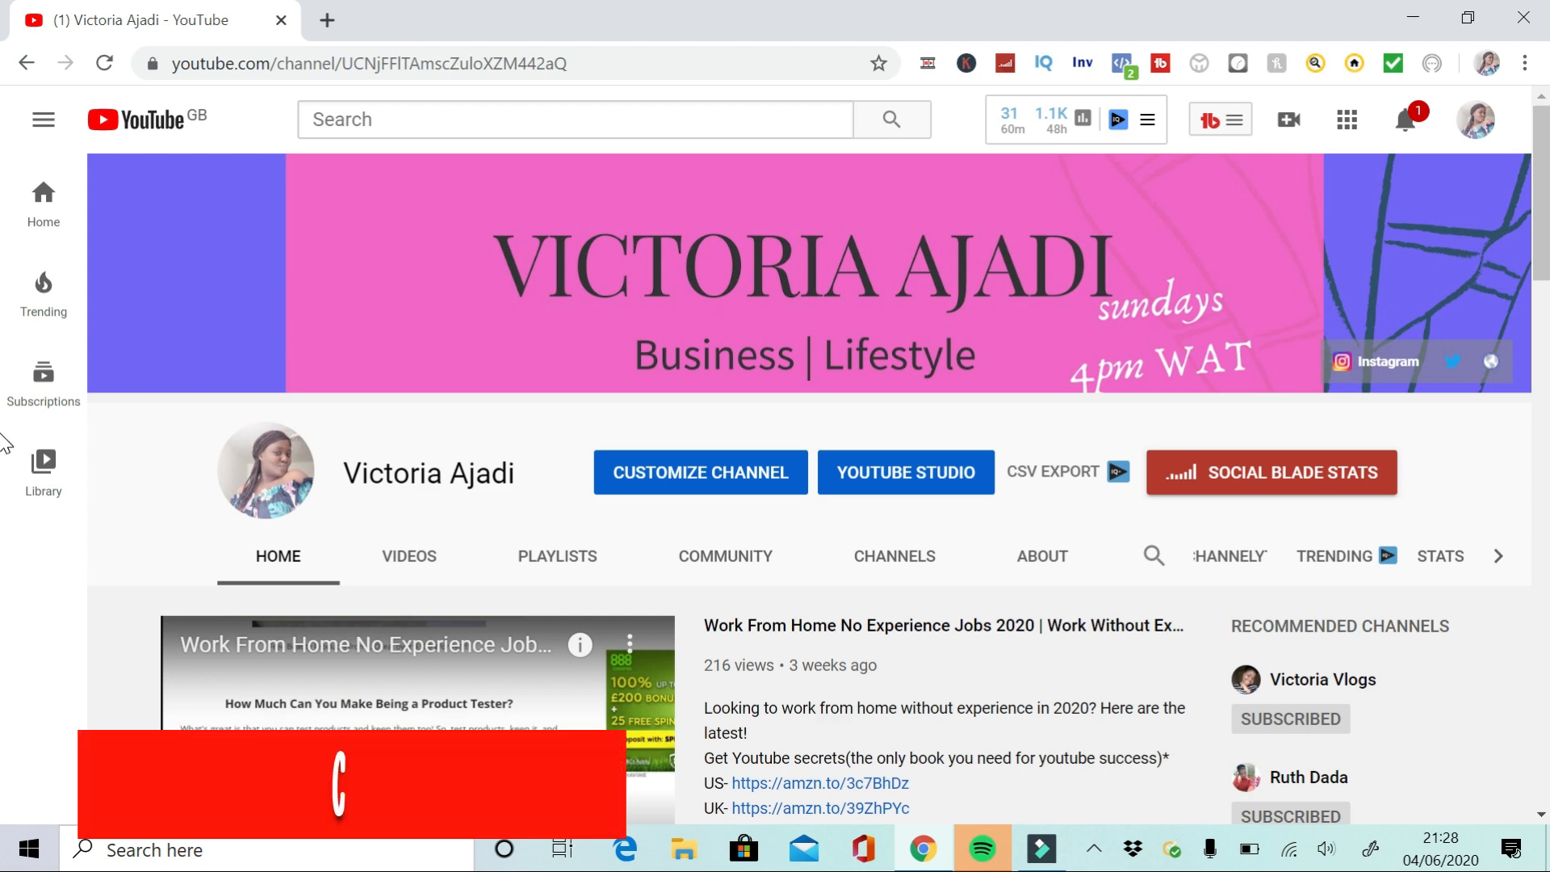
pyautogui.scroll(-8, 775, 484)
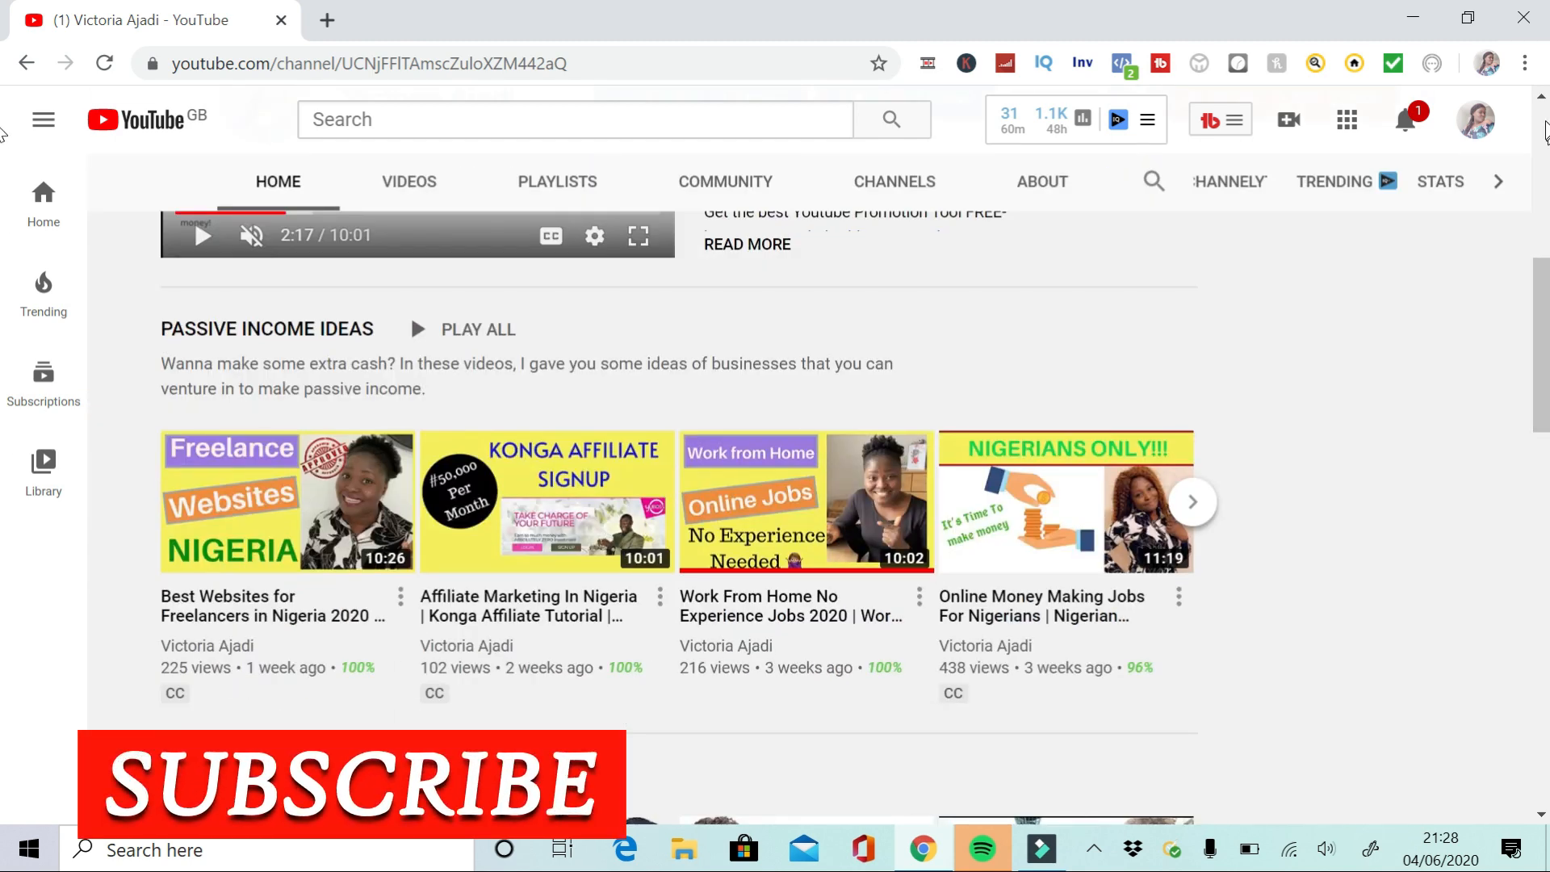
pyautogui.click(1546, 132)
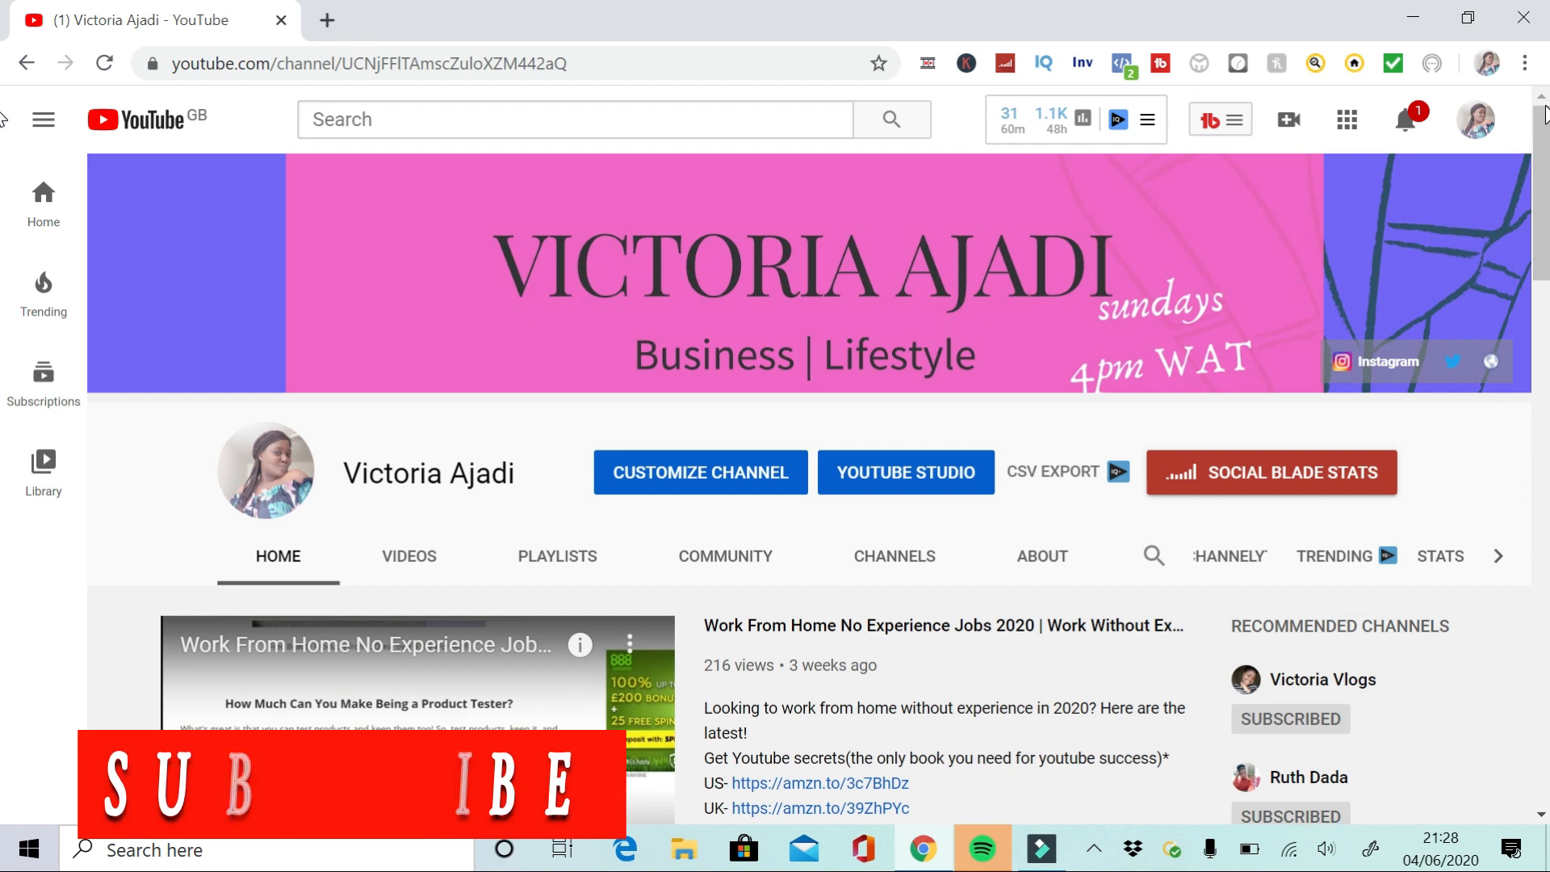